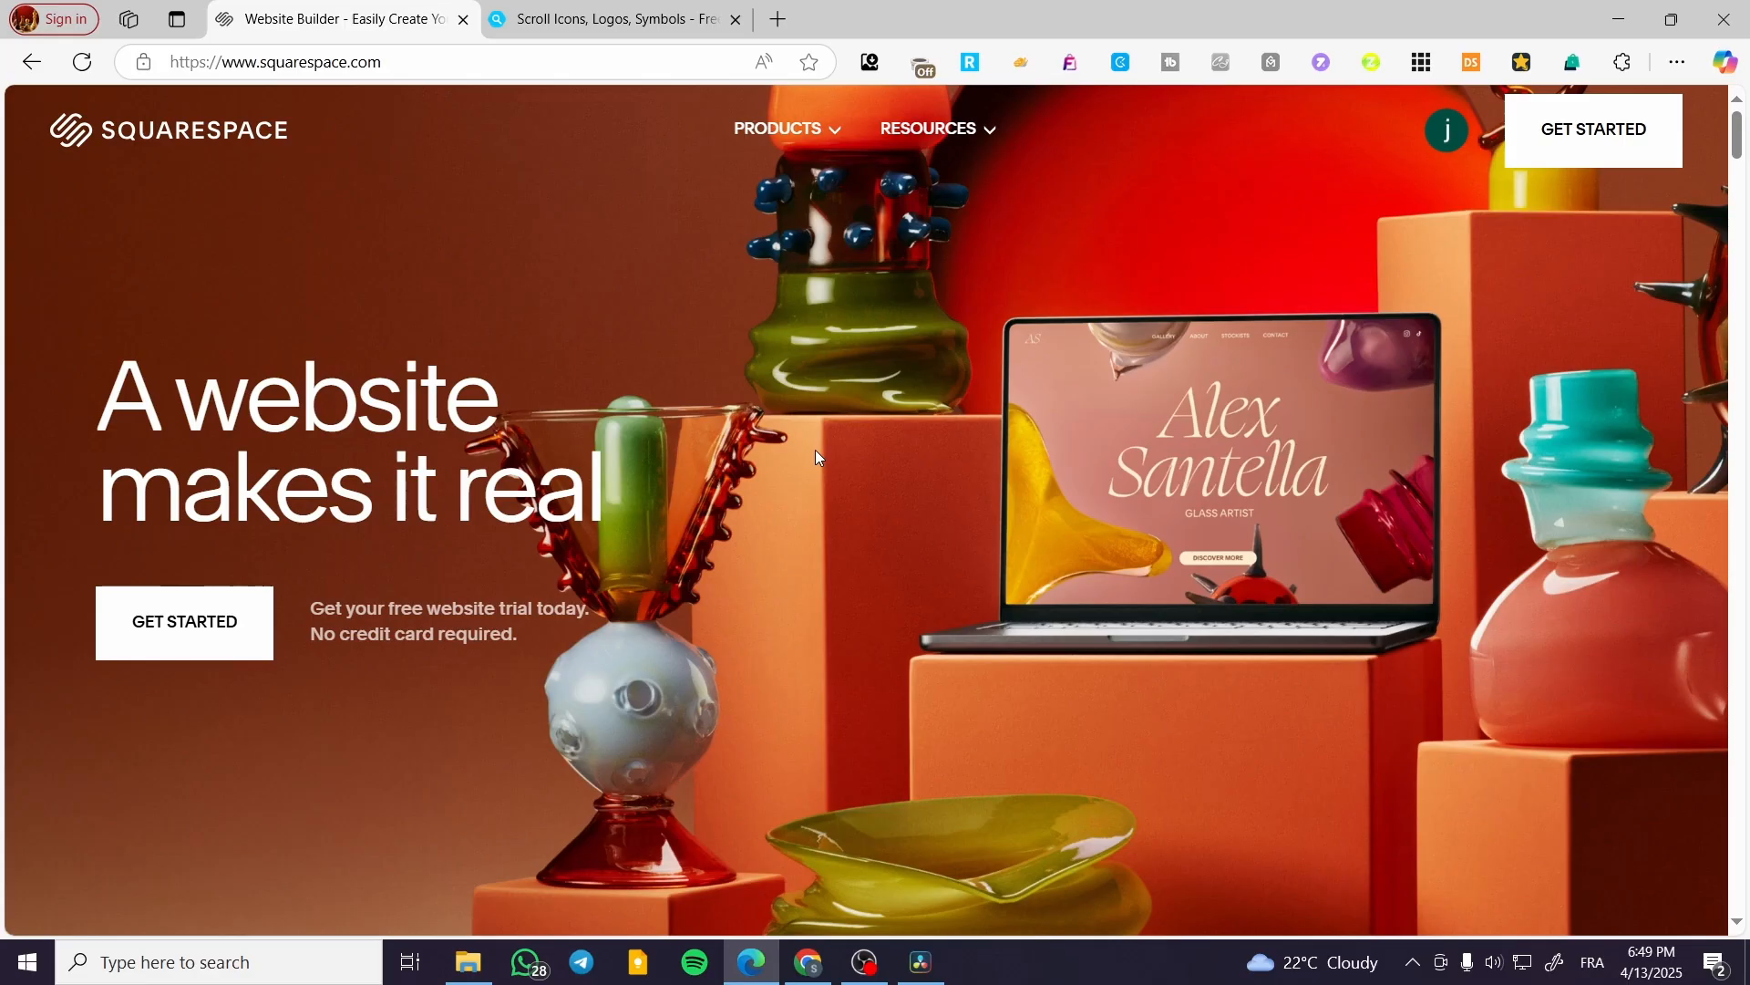
Step: Open the saffron-wolverine-lc9c.squarespace.com website from the account dashboard
click(1459, 146)
click(1449, 290)
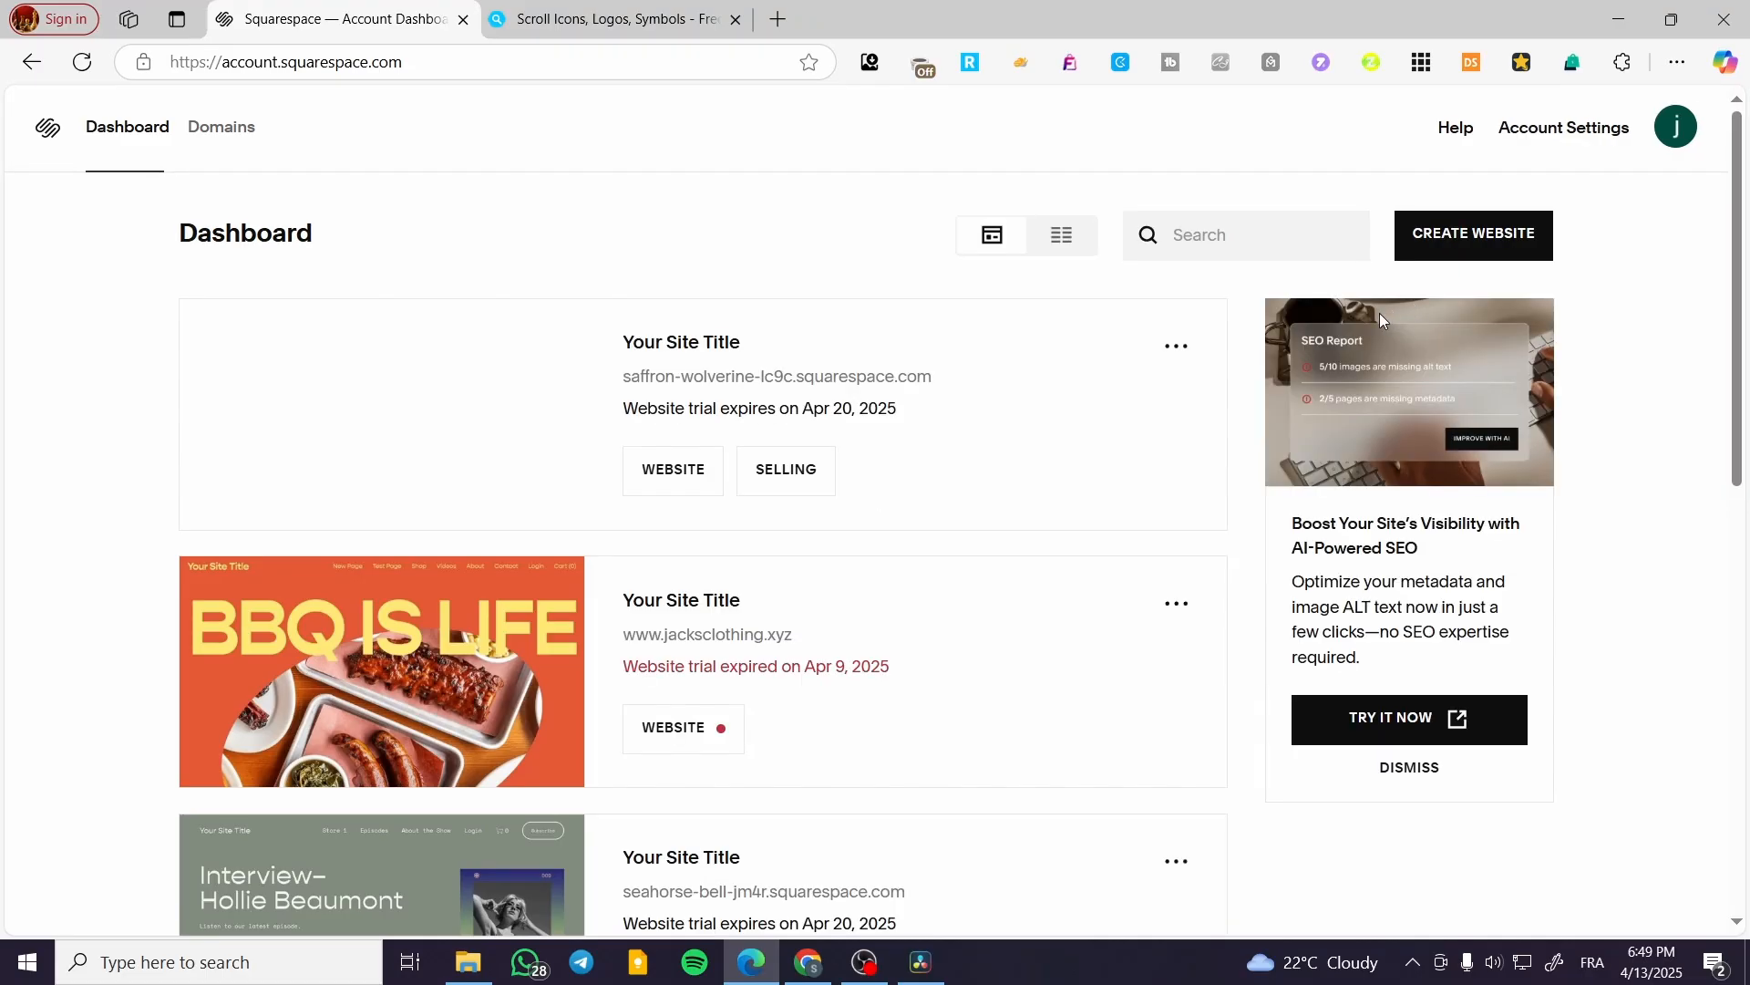
mouse_move(438, 414)
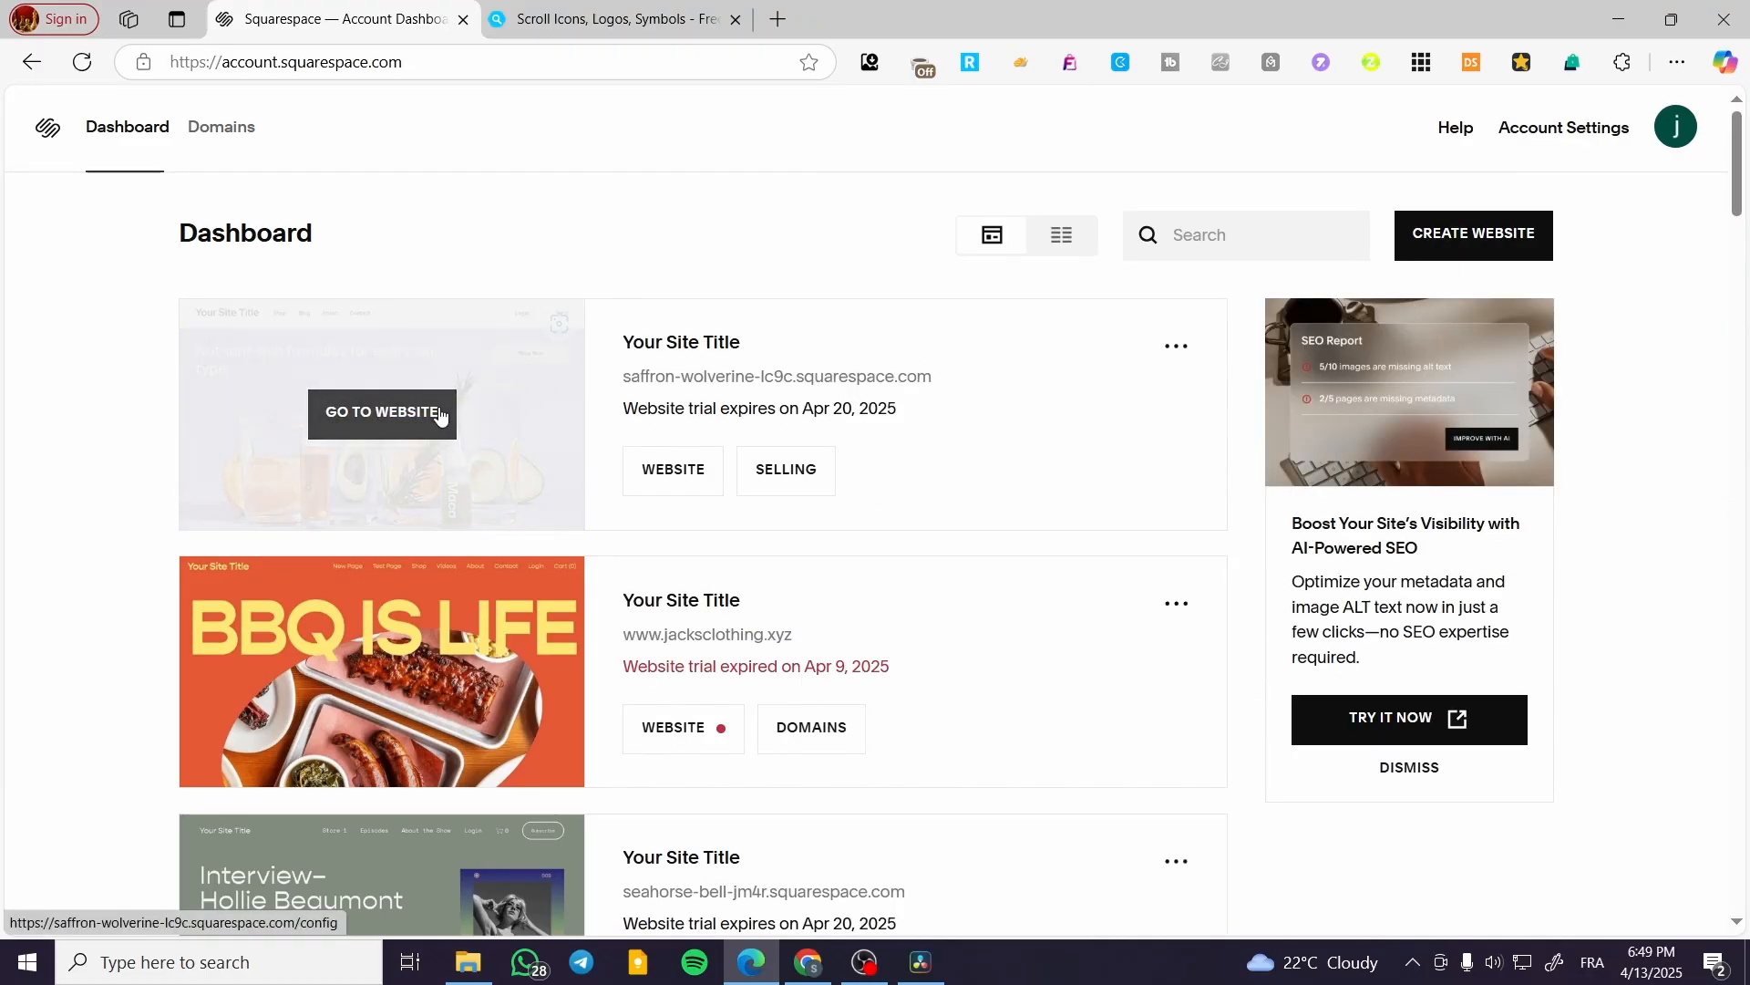
click(383, 412)
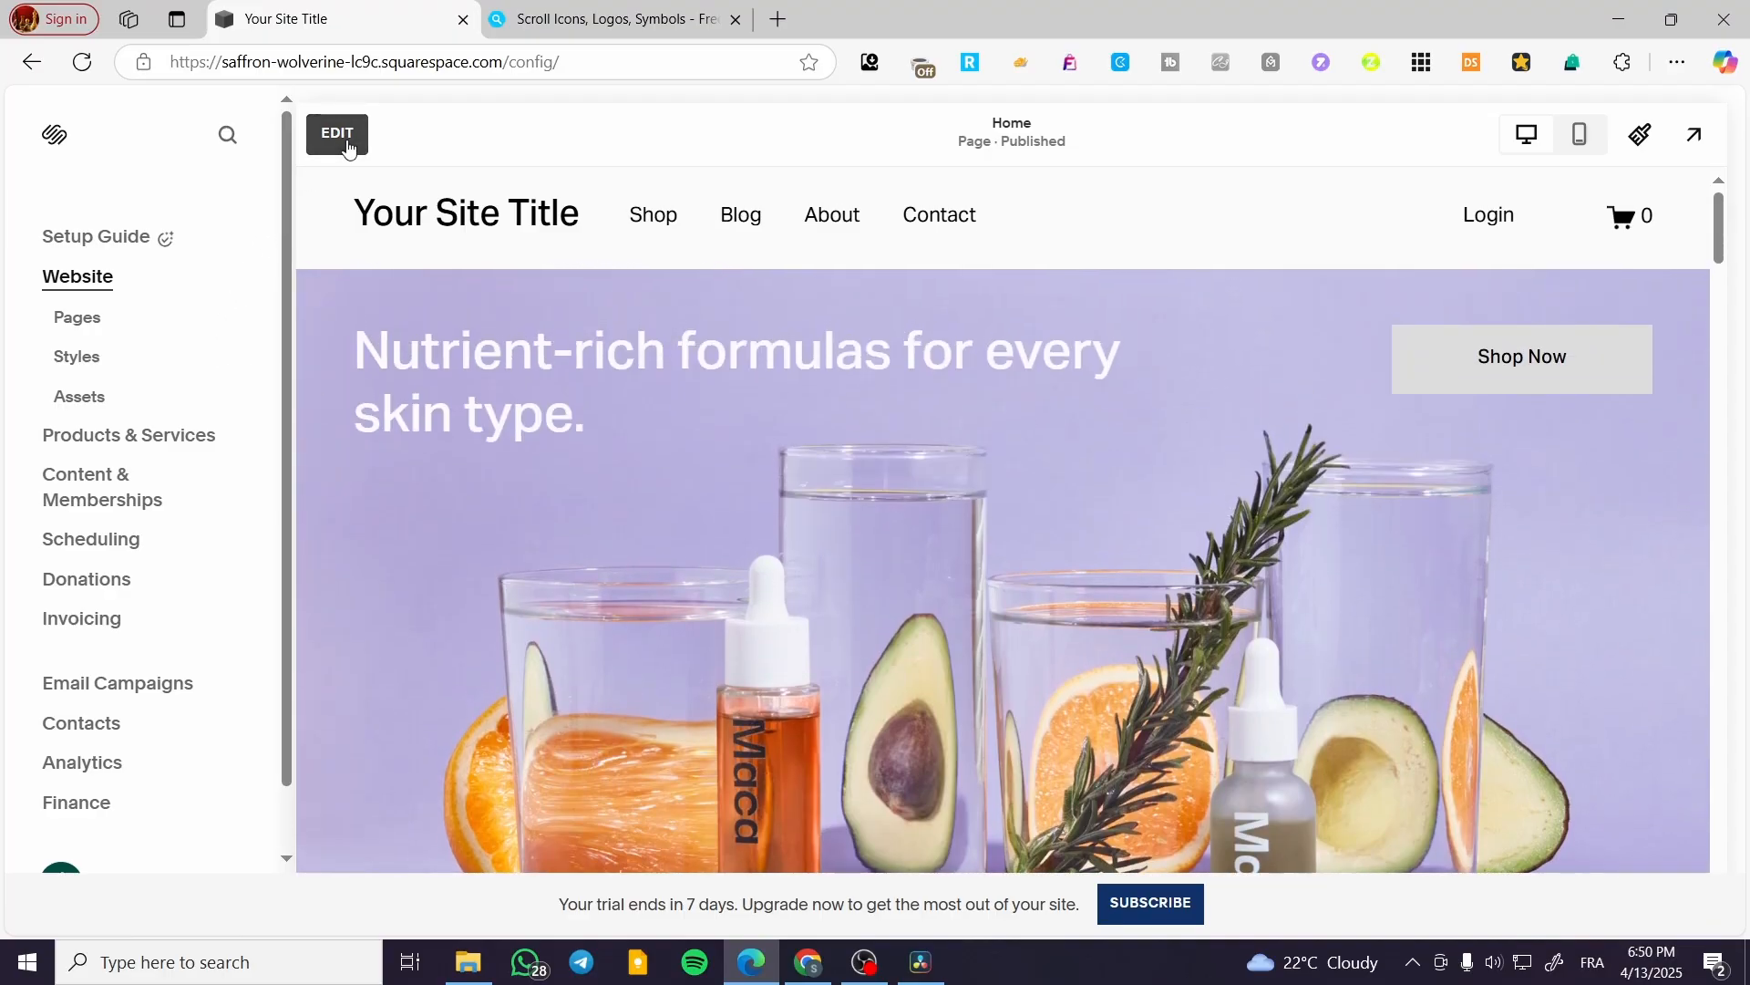
click(347, 149)
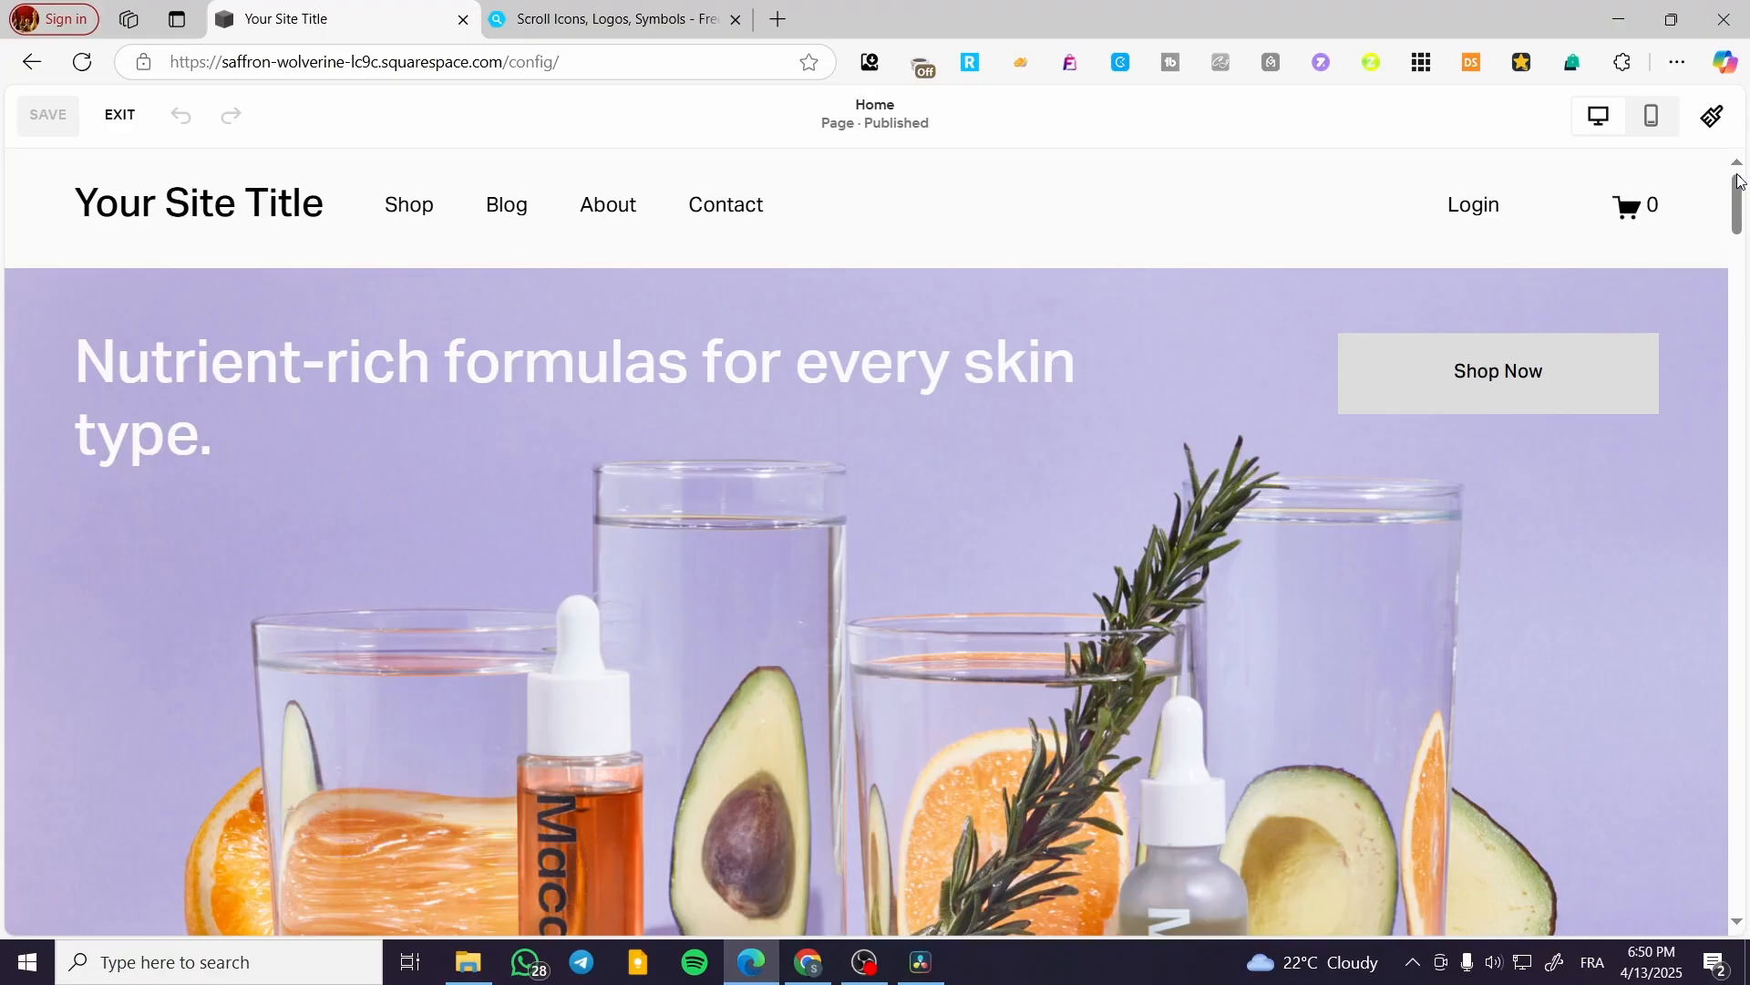
drag(1739, 185, 1746, 924)
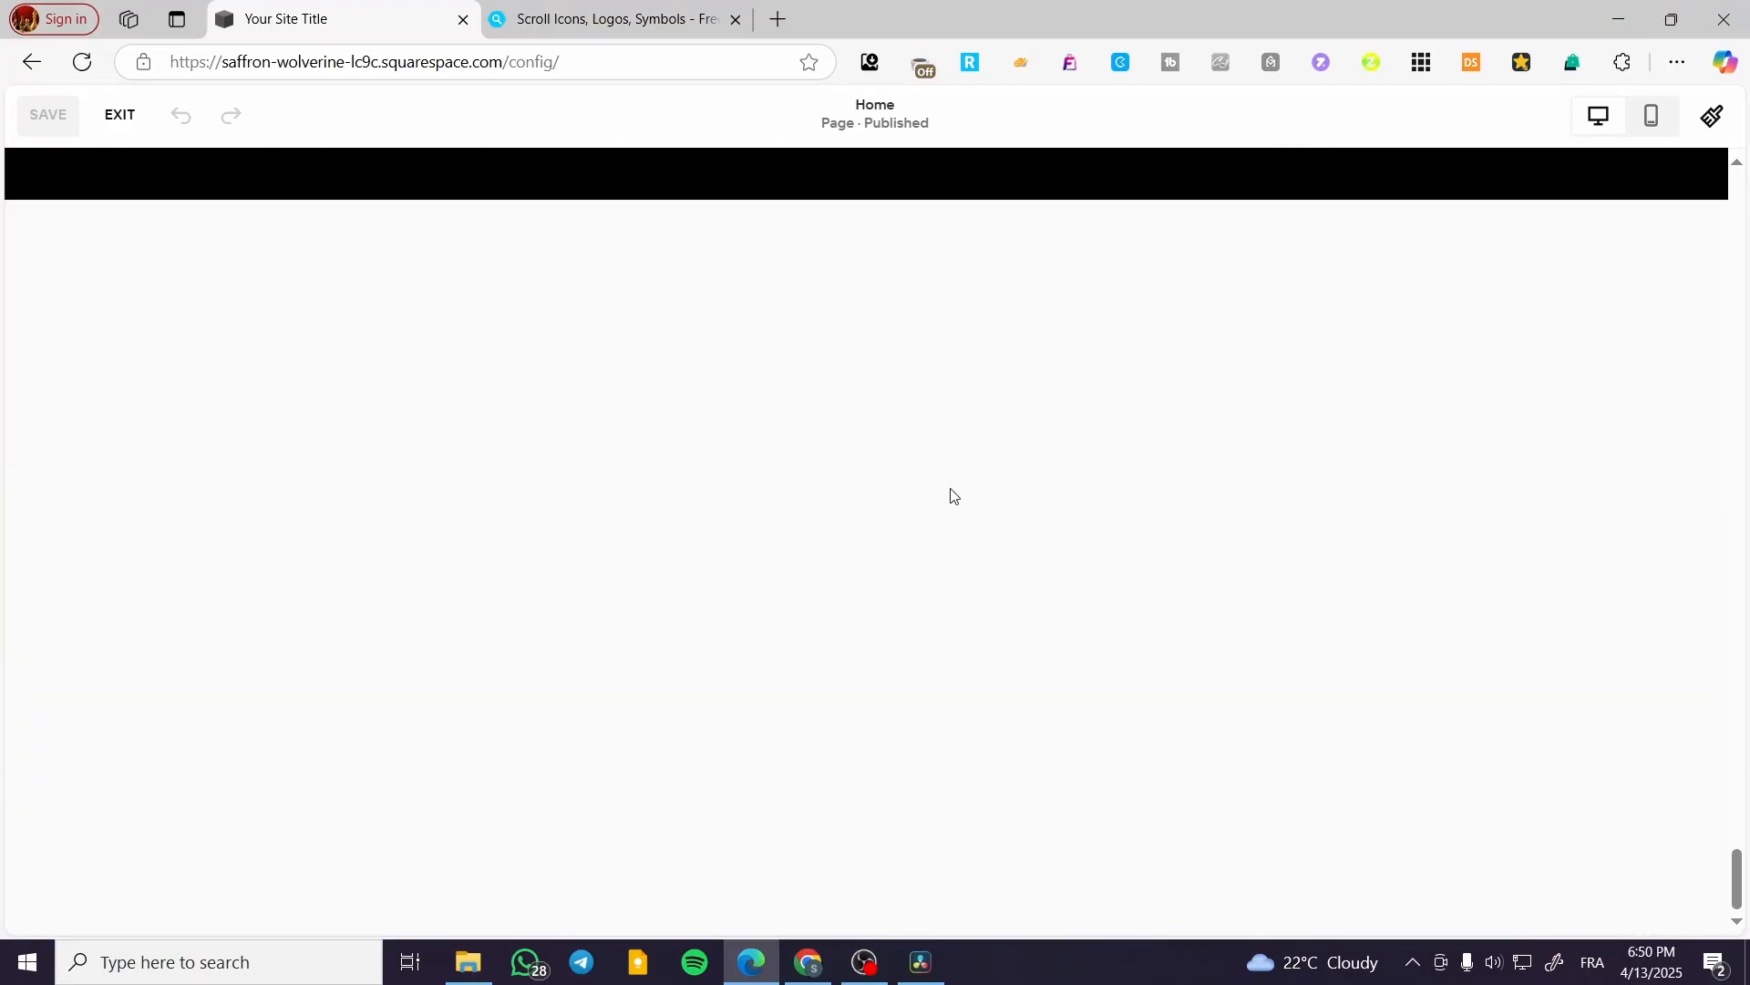
scroll(1094, 547, up, 7)
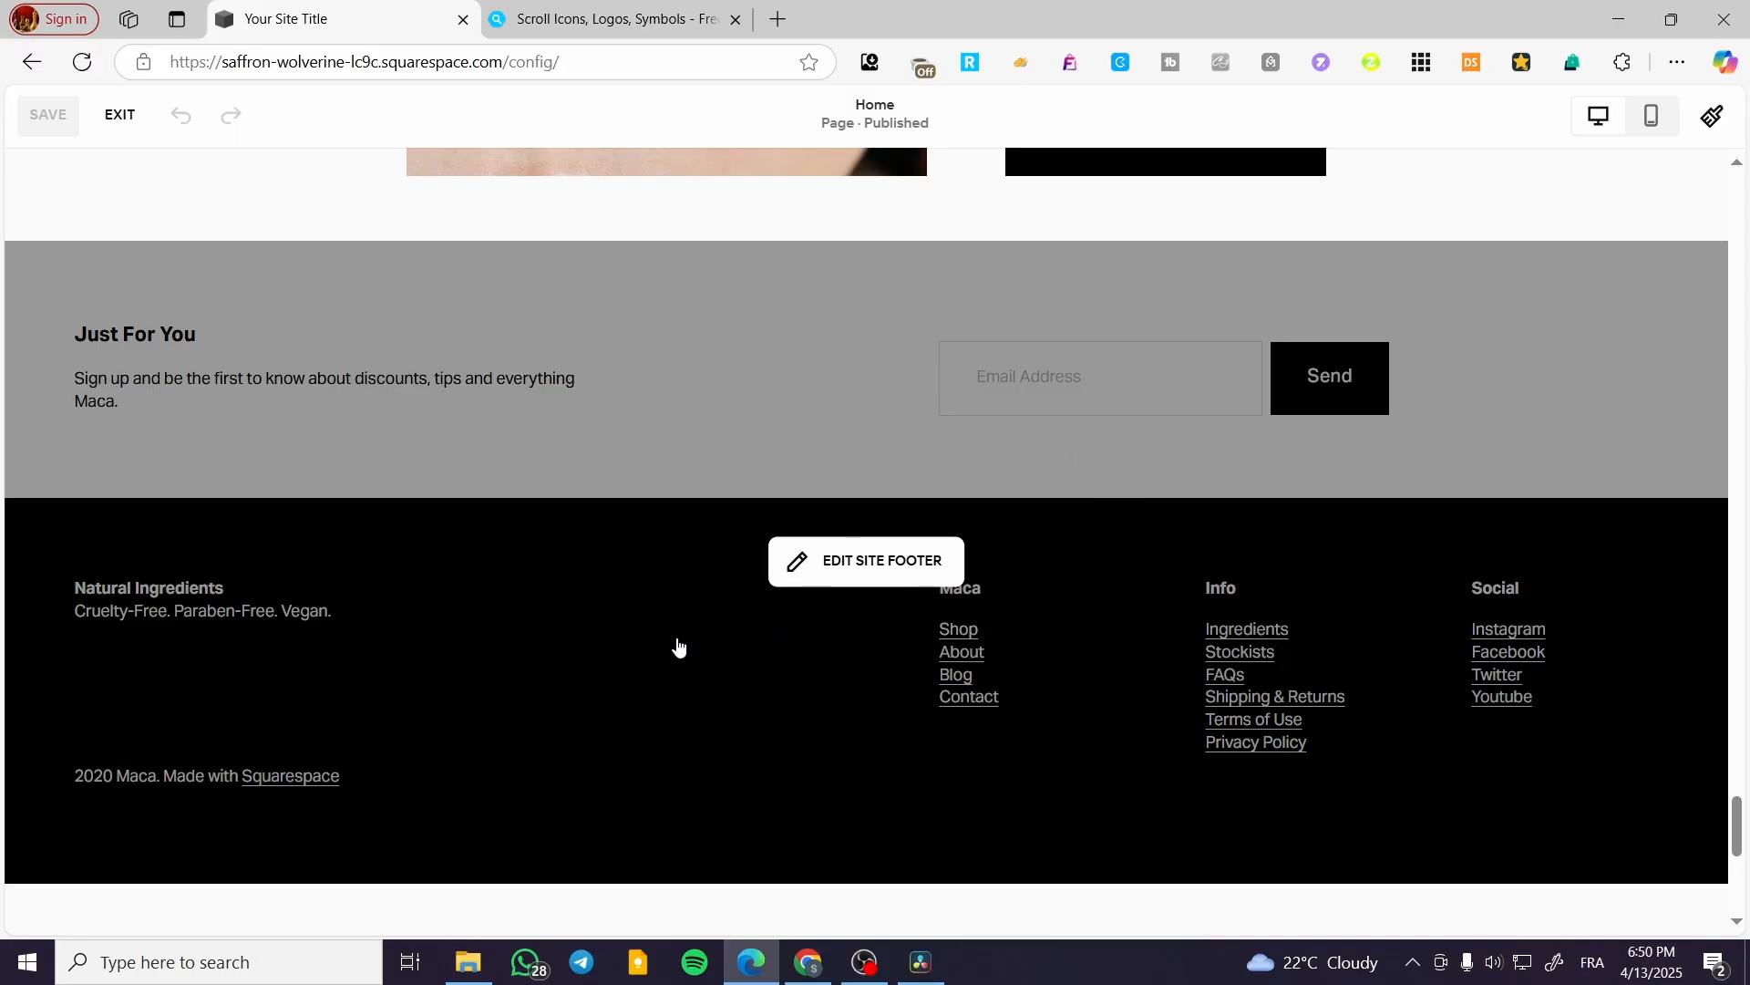
scroll(678, 646, down, 7)
click(80, 62)
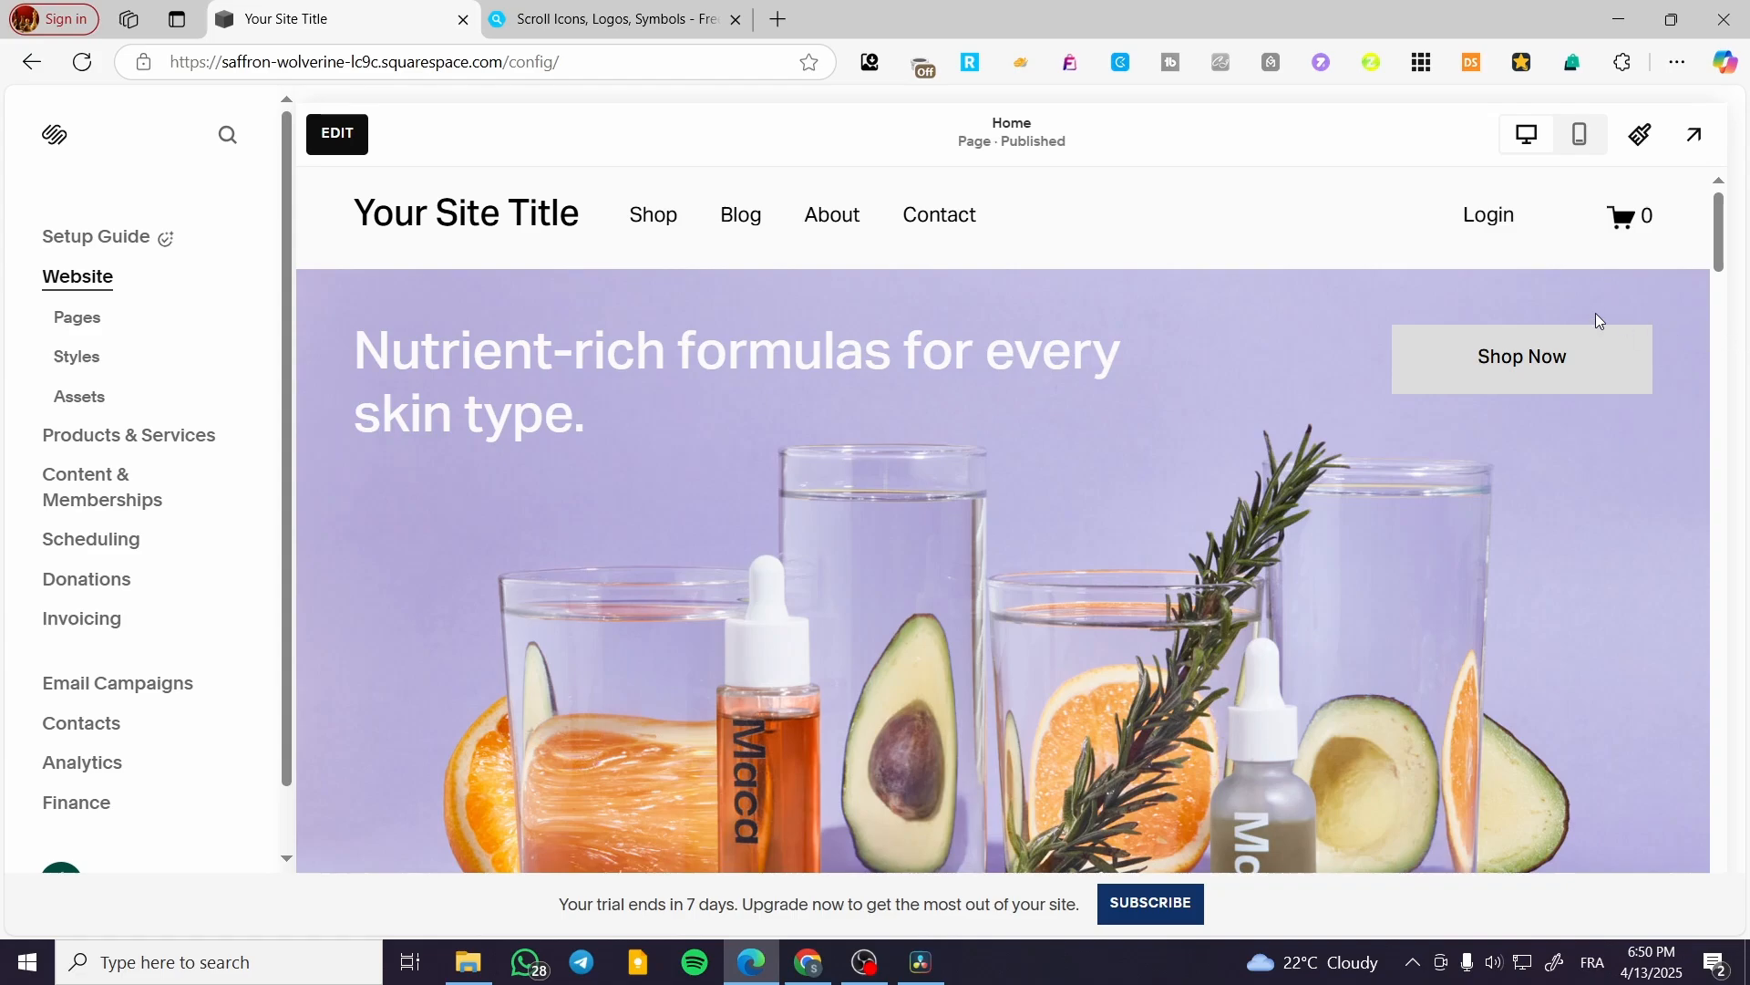
Step: Put the Home page in edit mode and open the site footer for editing
click(336, 141)
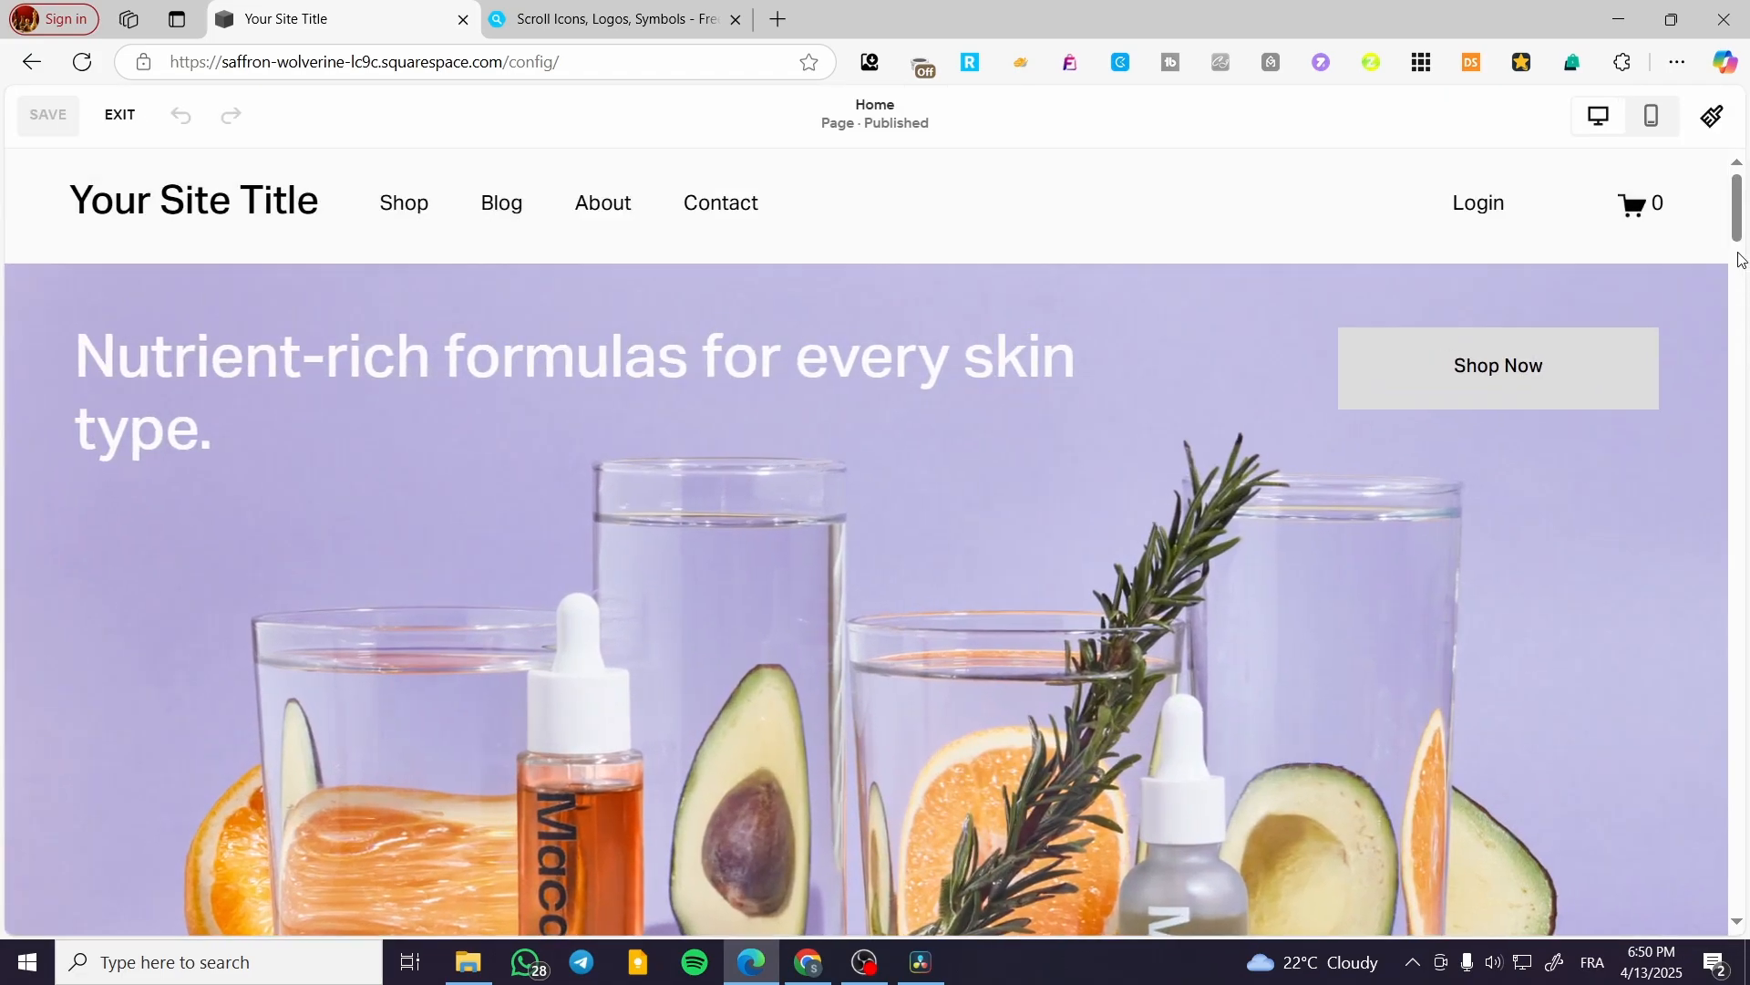
drag(1738, 246, 1749, 834)
mouse_move(504, 471)
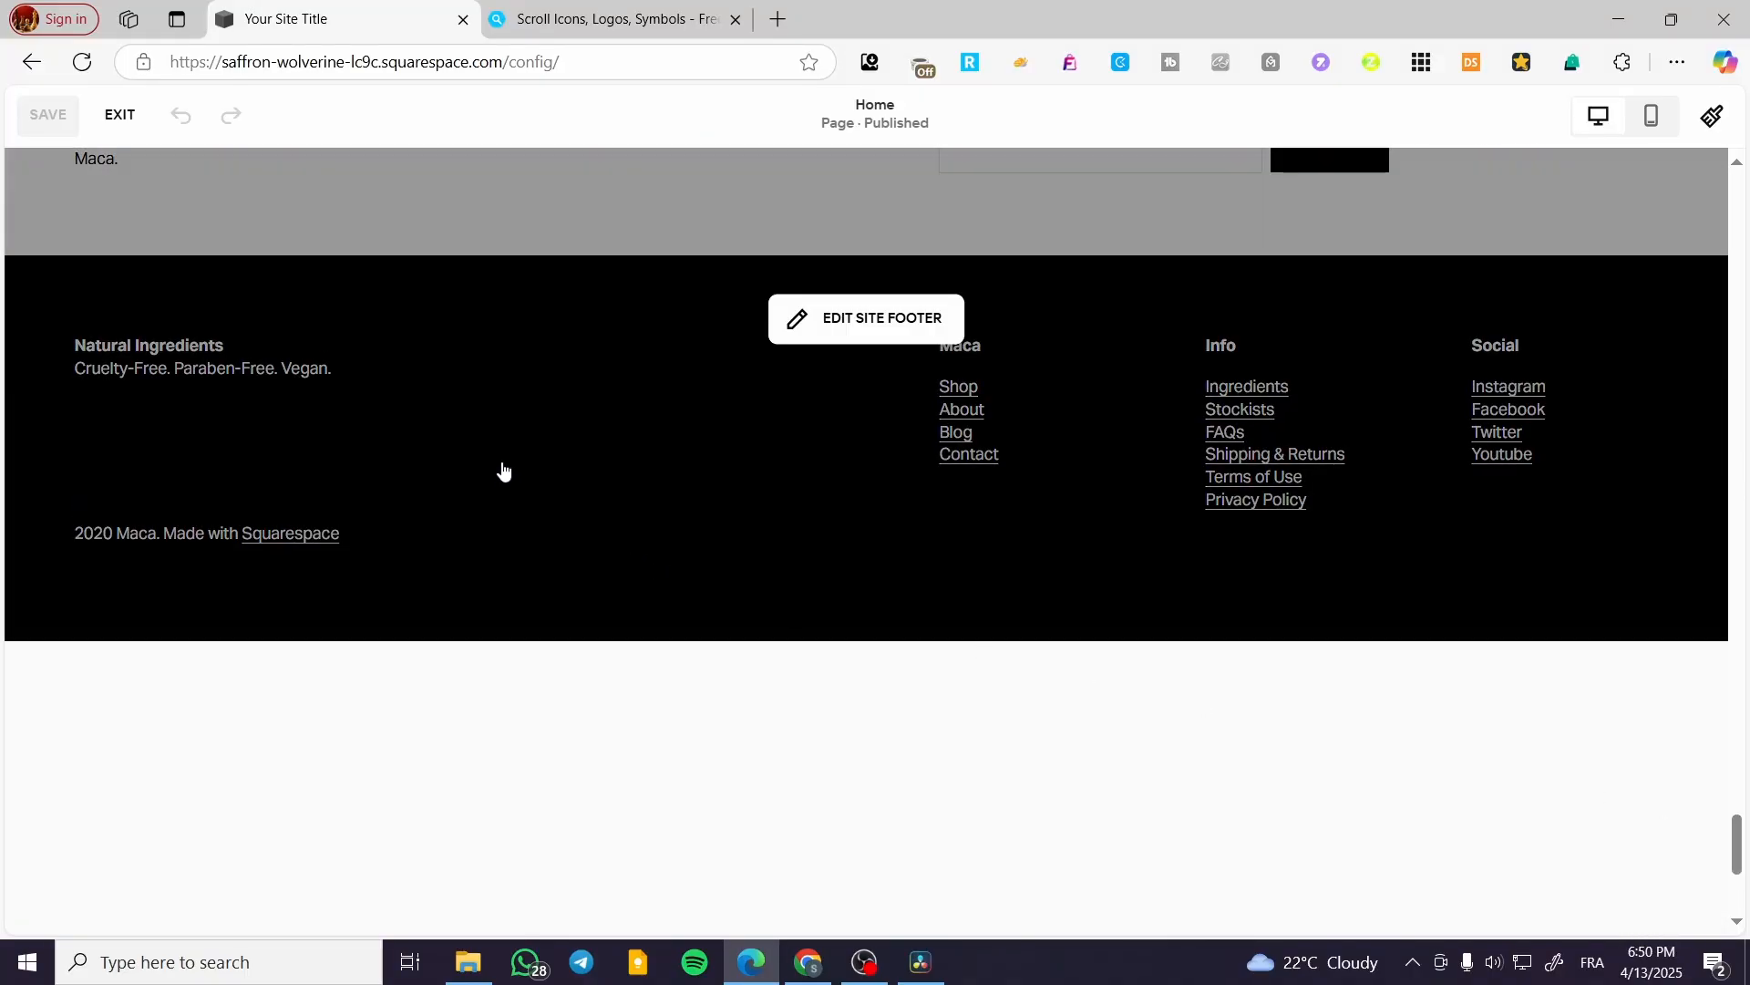
click(875, 325)
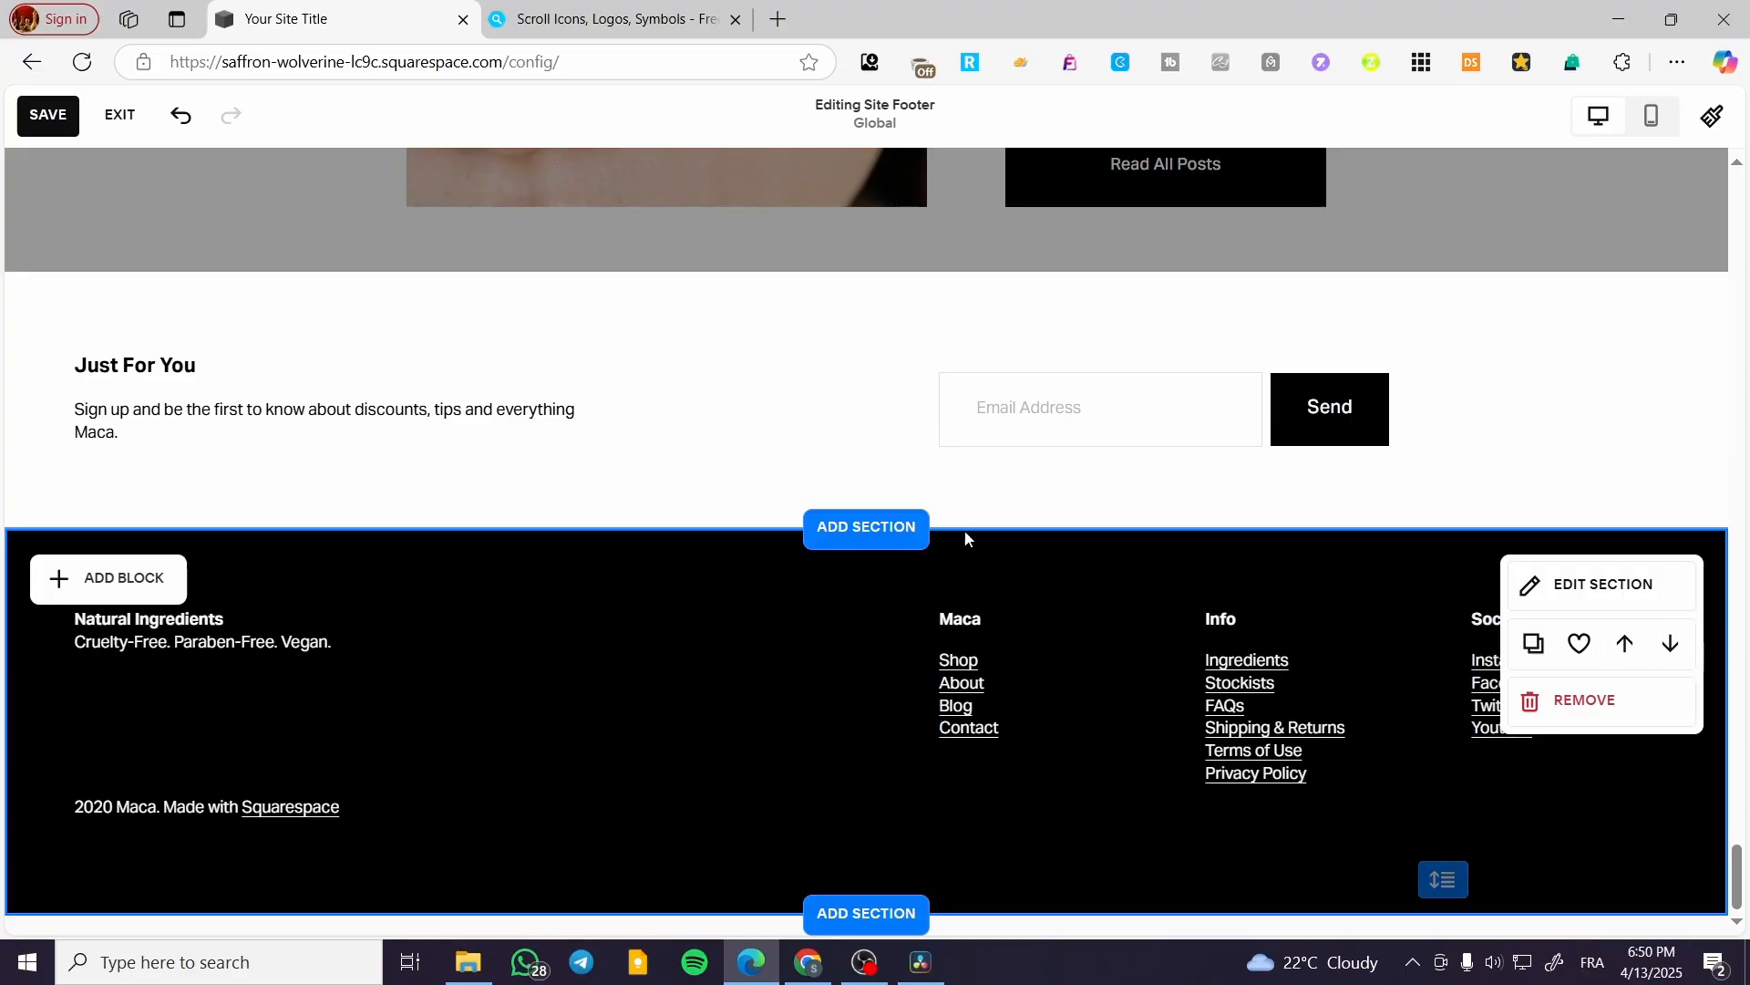
Step: Add an image block to the black footer section and place it in the lower-right corner, below the Social links
click(123, 583)
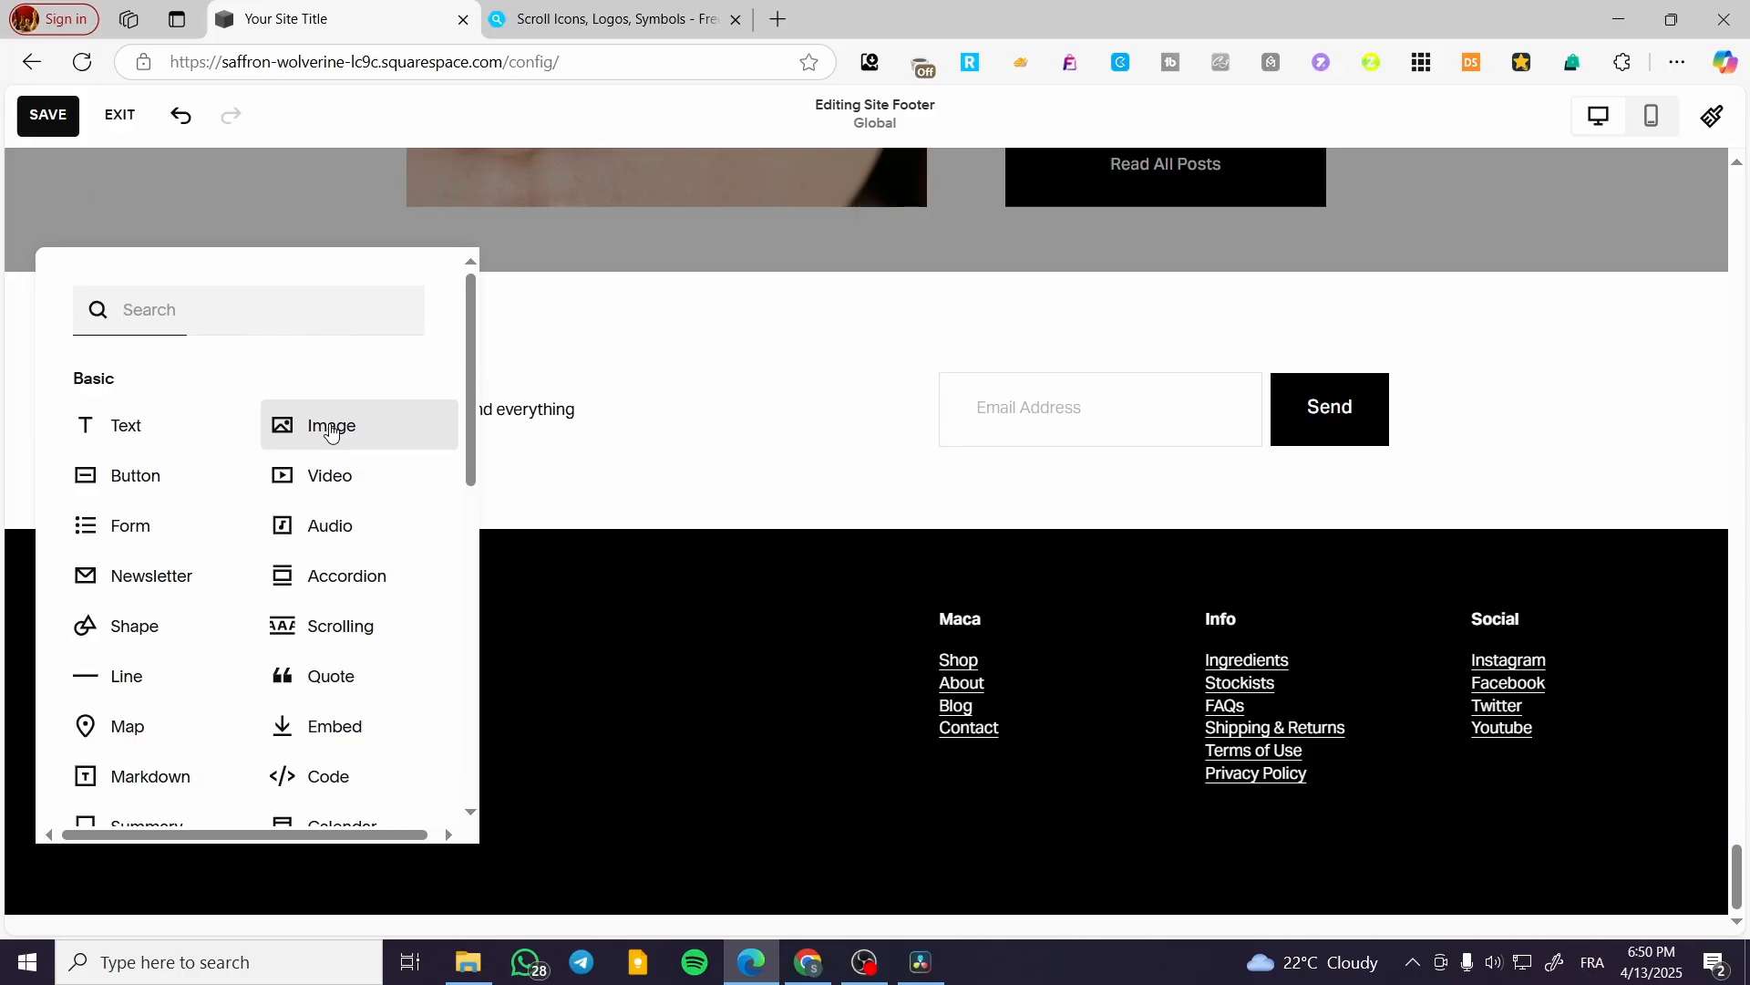
click(331, 427)
drag(374, 820, 661, 753)
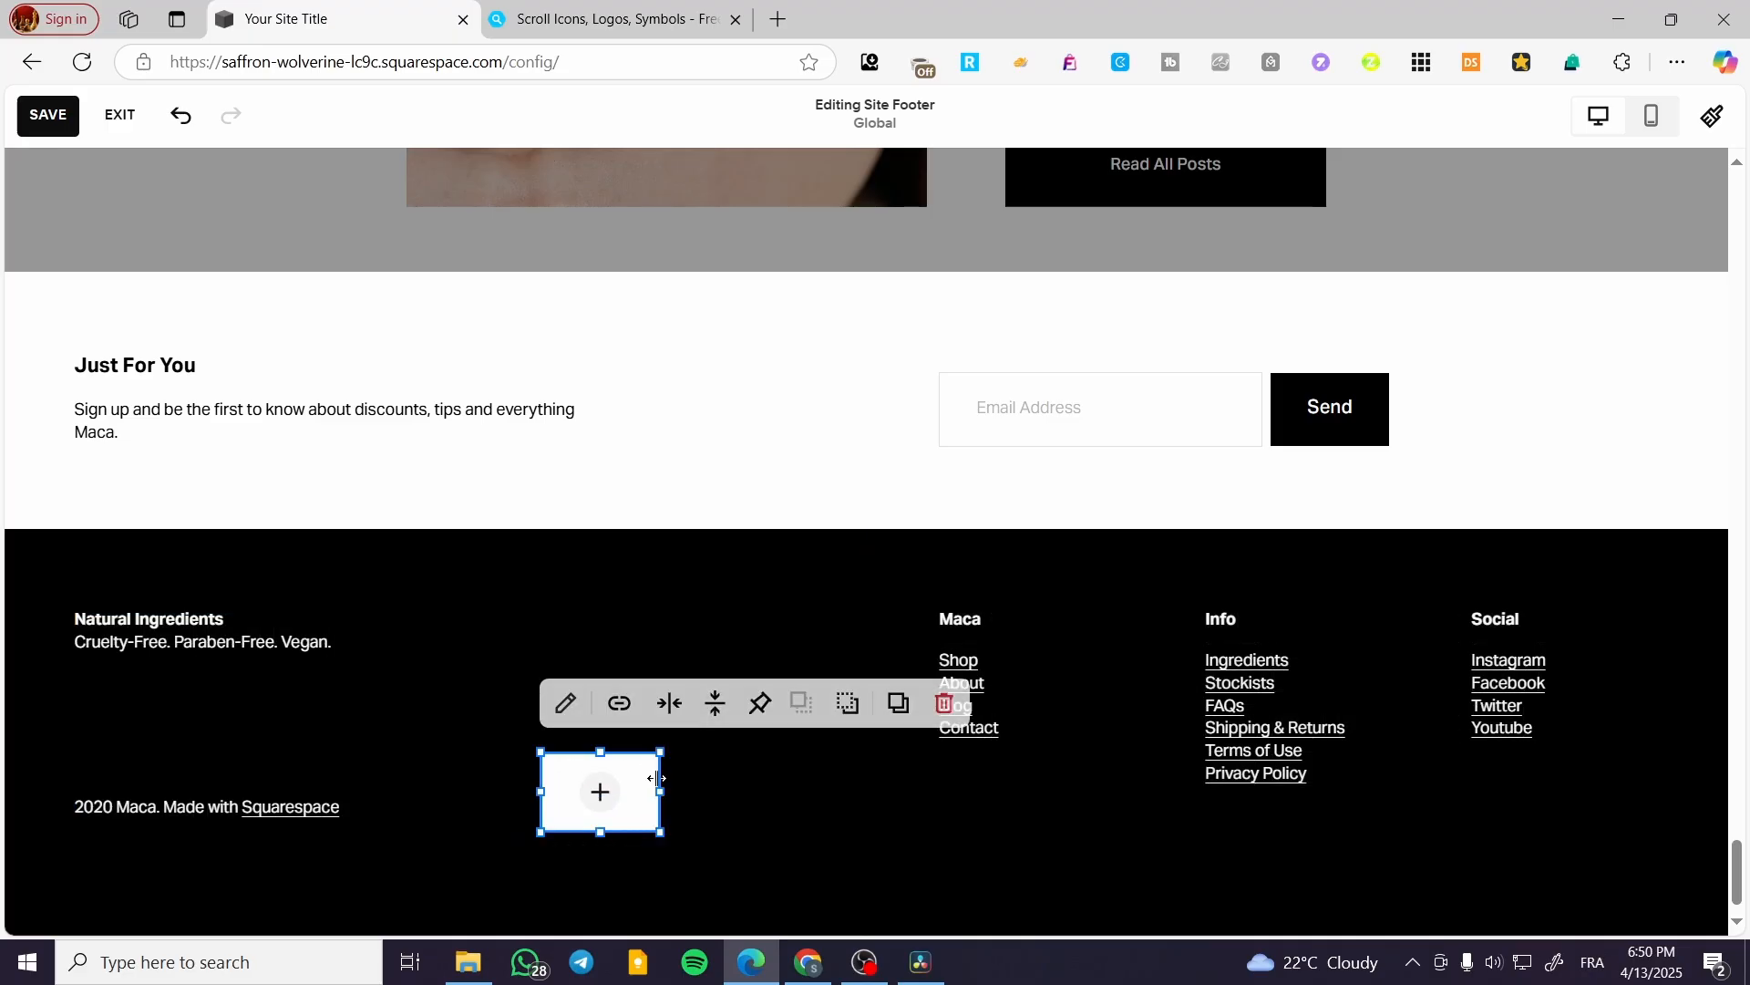
drag(660, 832, 1641, 866)
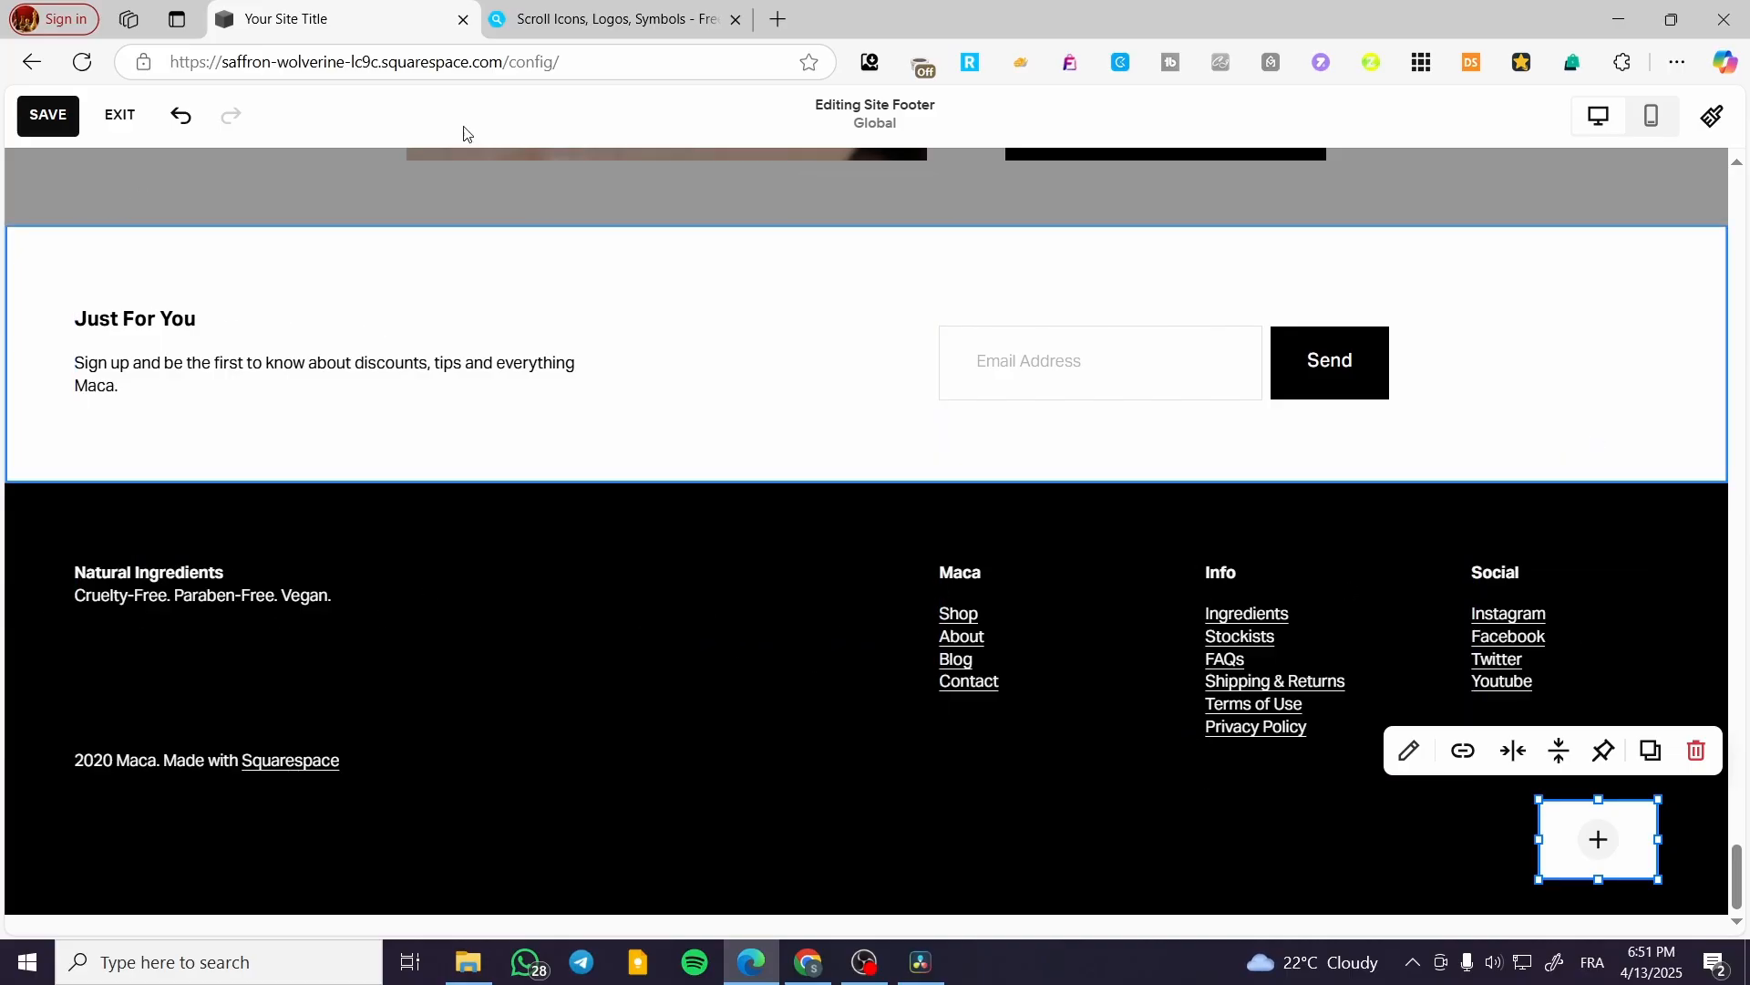
Step: Switch to IconScout and look through the scroll icons for a suitable back-to-top symbol
click(606, 19)
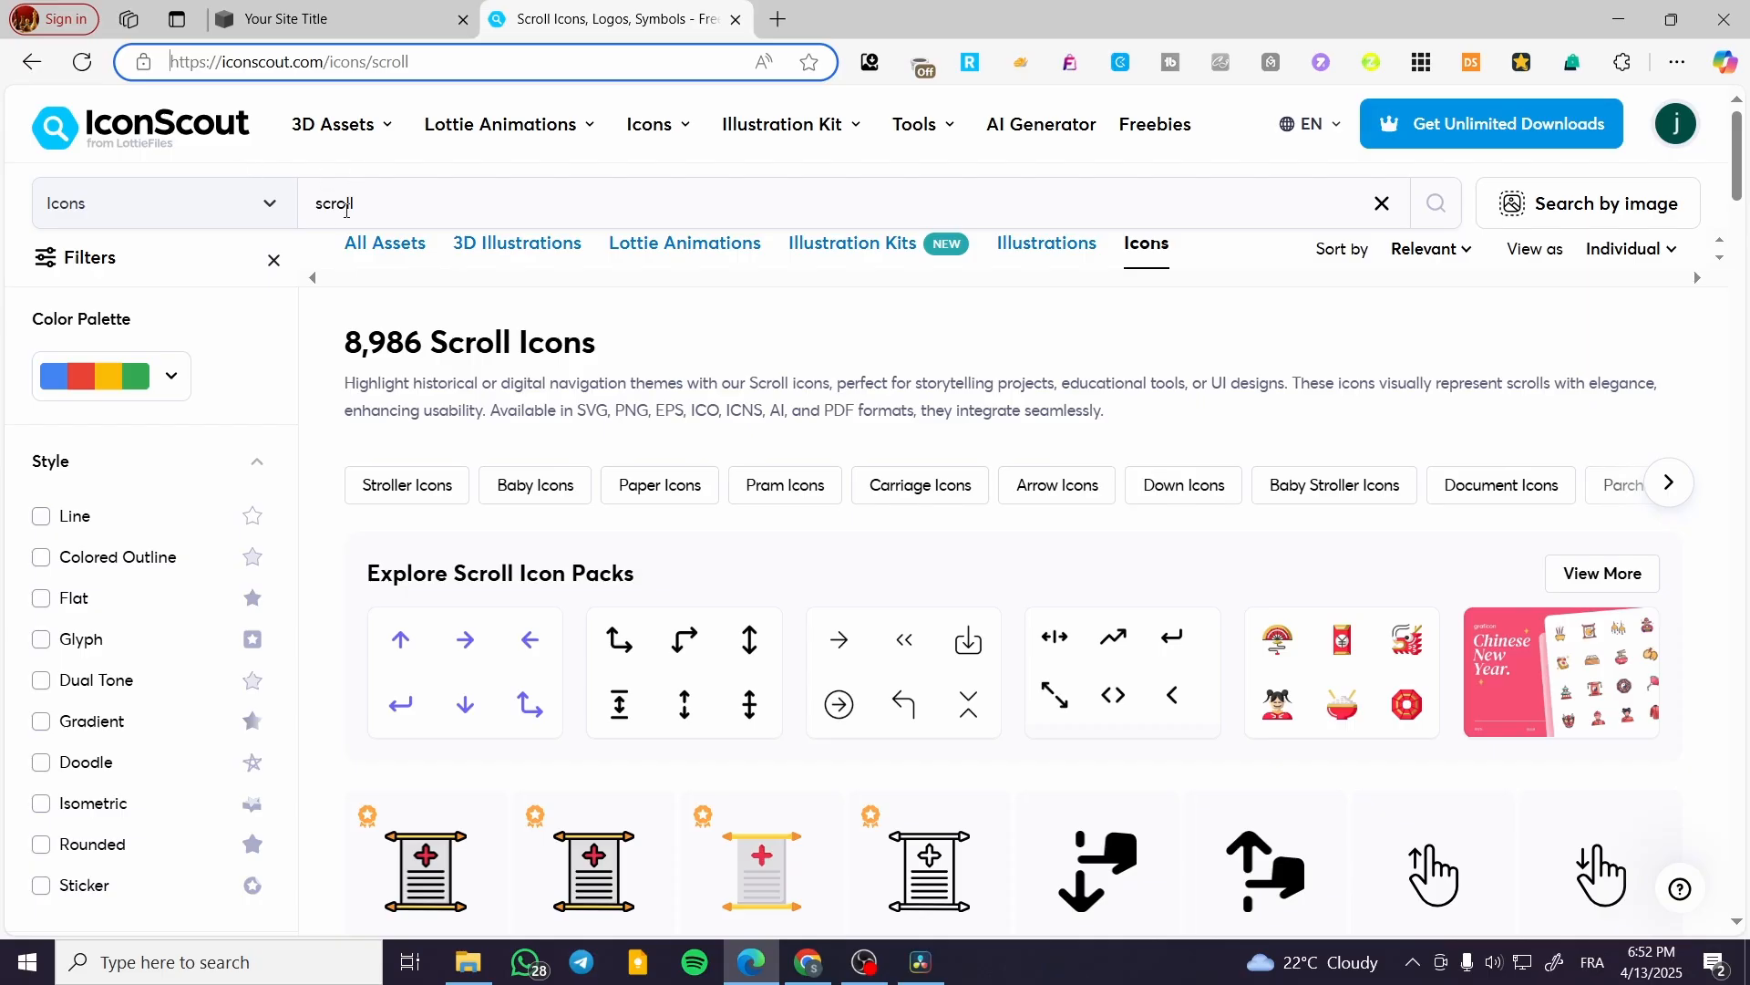
scroll(800, 486, down, 6)
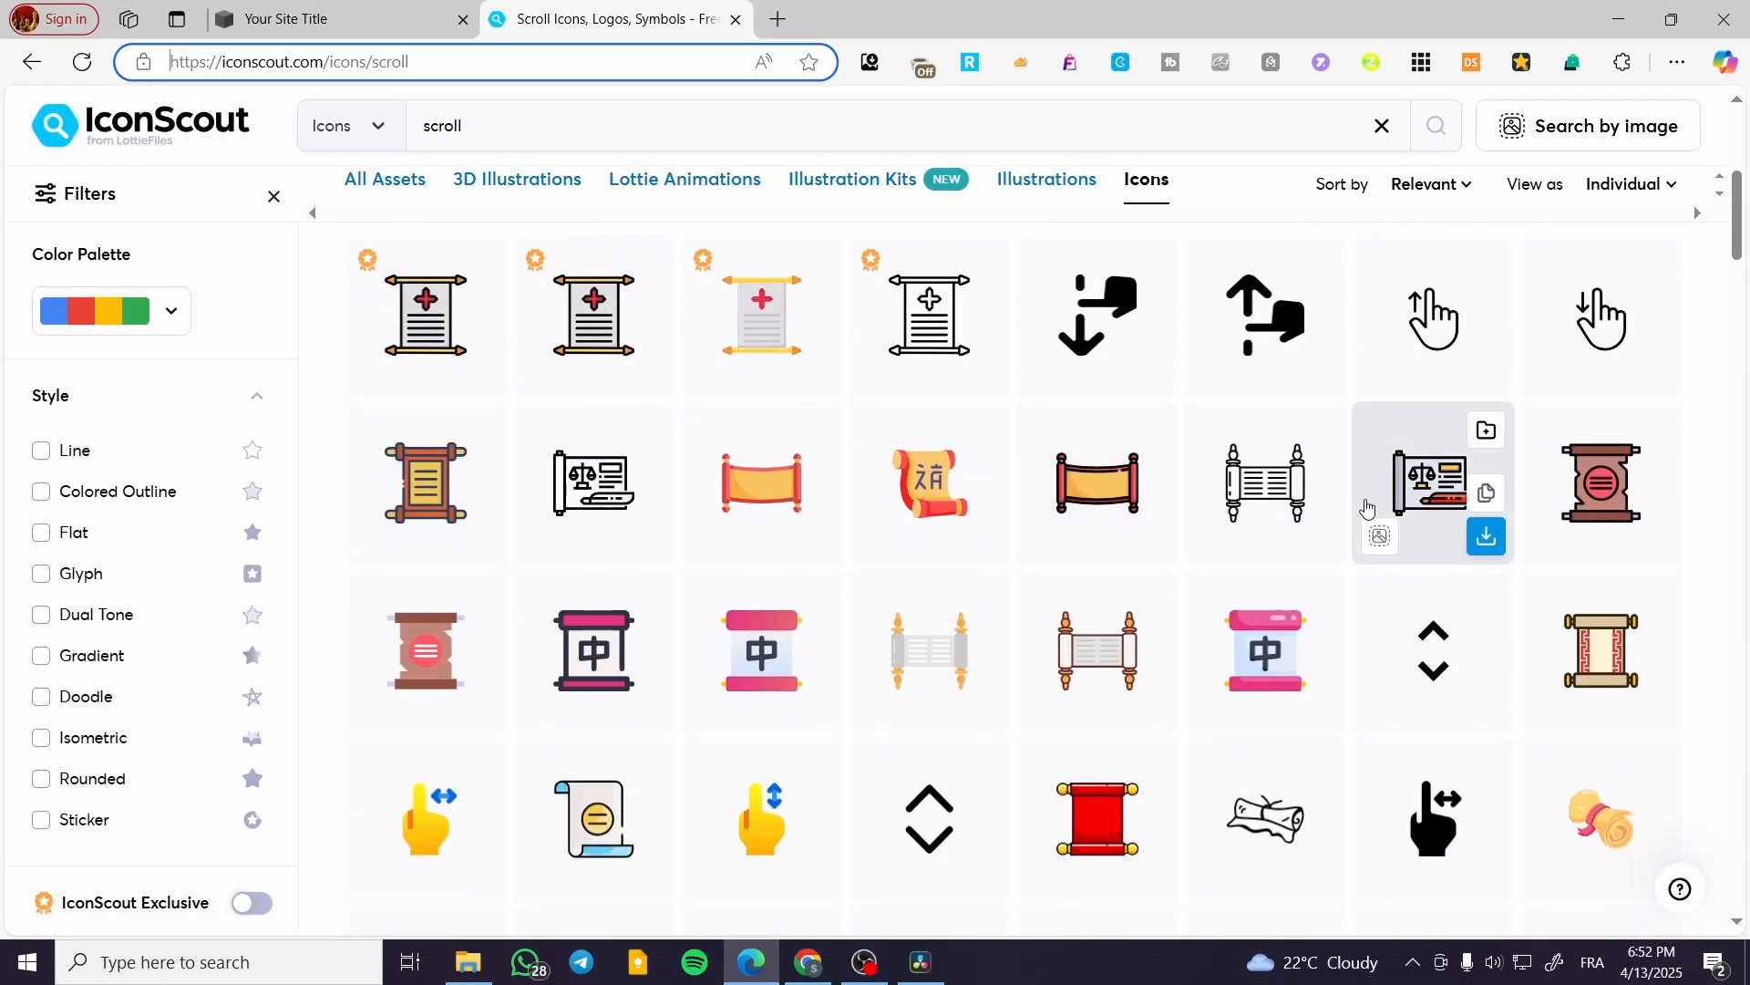
scroll(1040, 515, down, 4)
scroll(792, 674, down, 3)
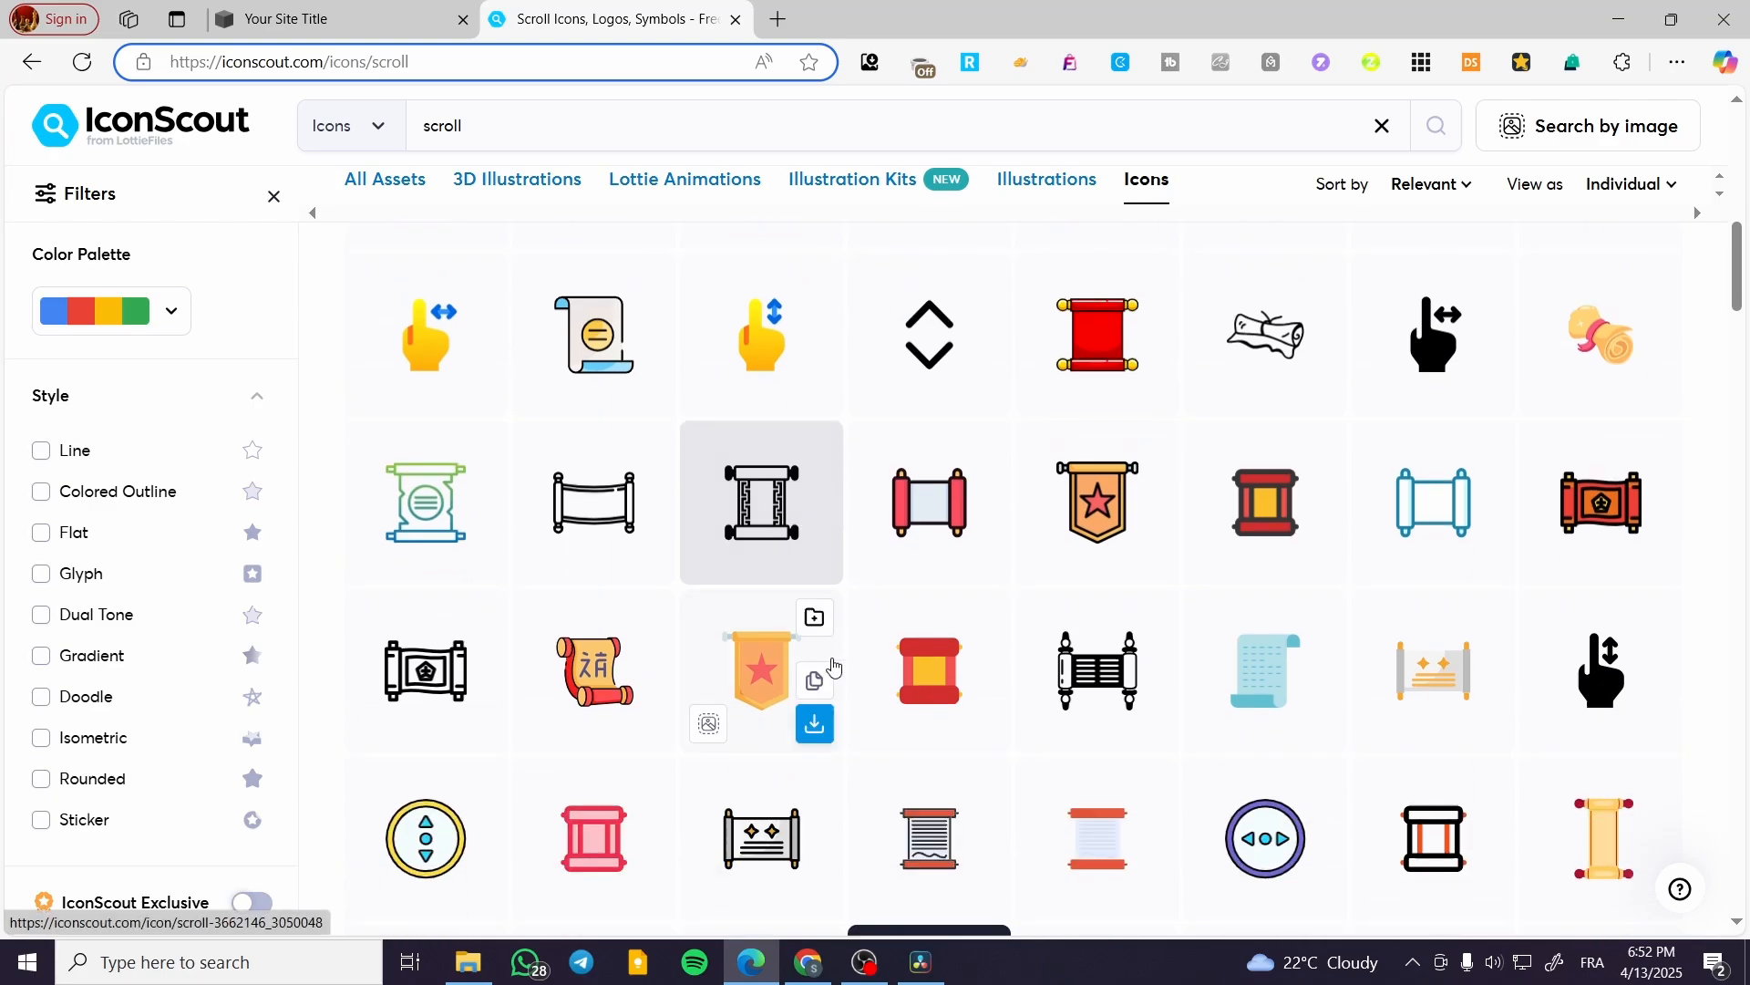
scroll(805, 571, down, 5)
scroll(804, 571, up, 15)
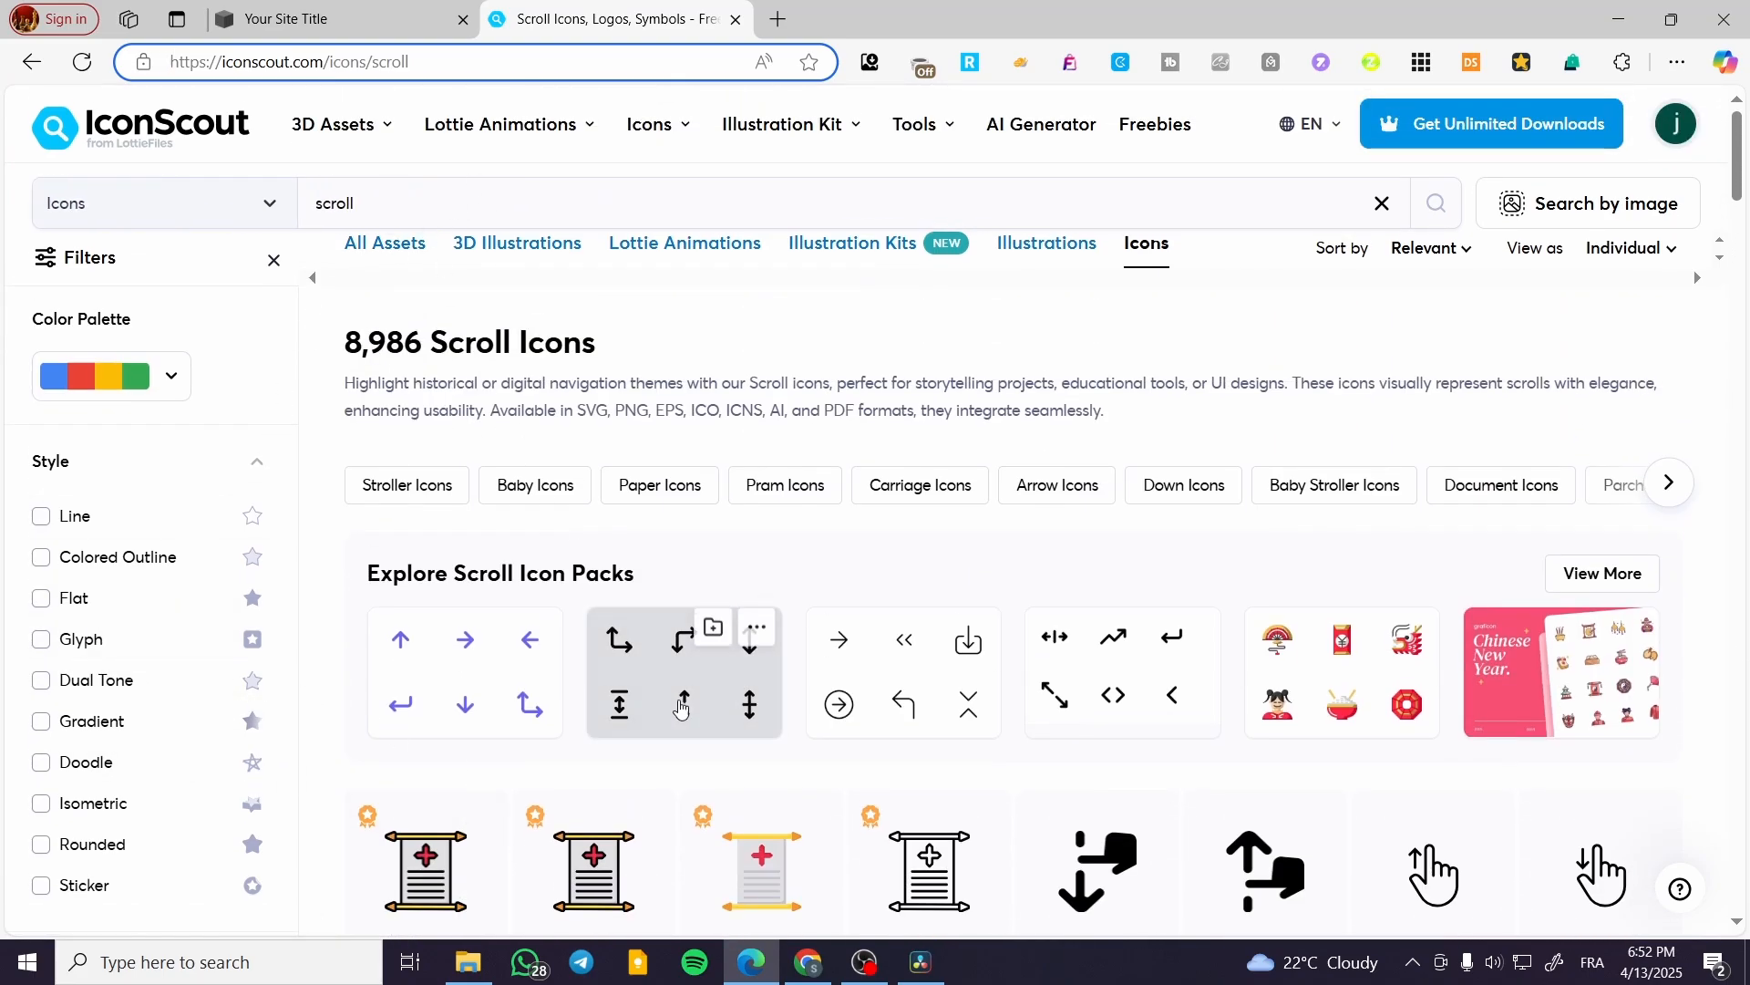
Step: Search the IconScout icons for "back to top"
click(382, 203)
click(209, 206)
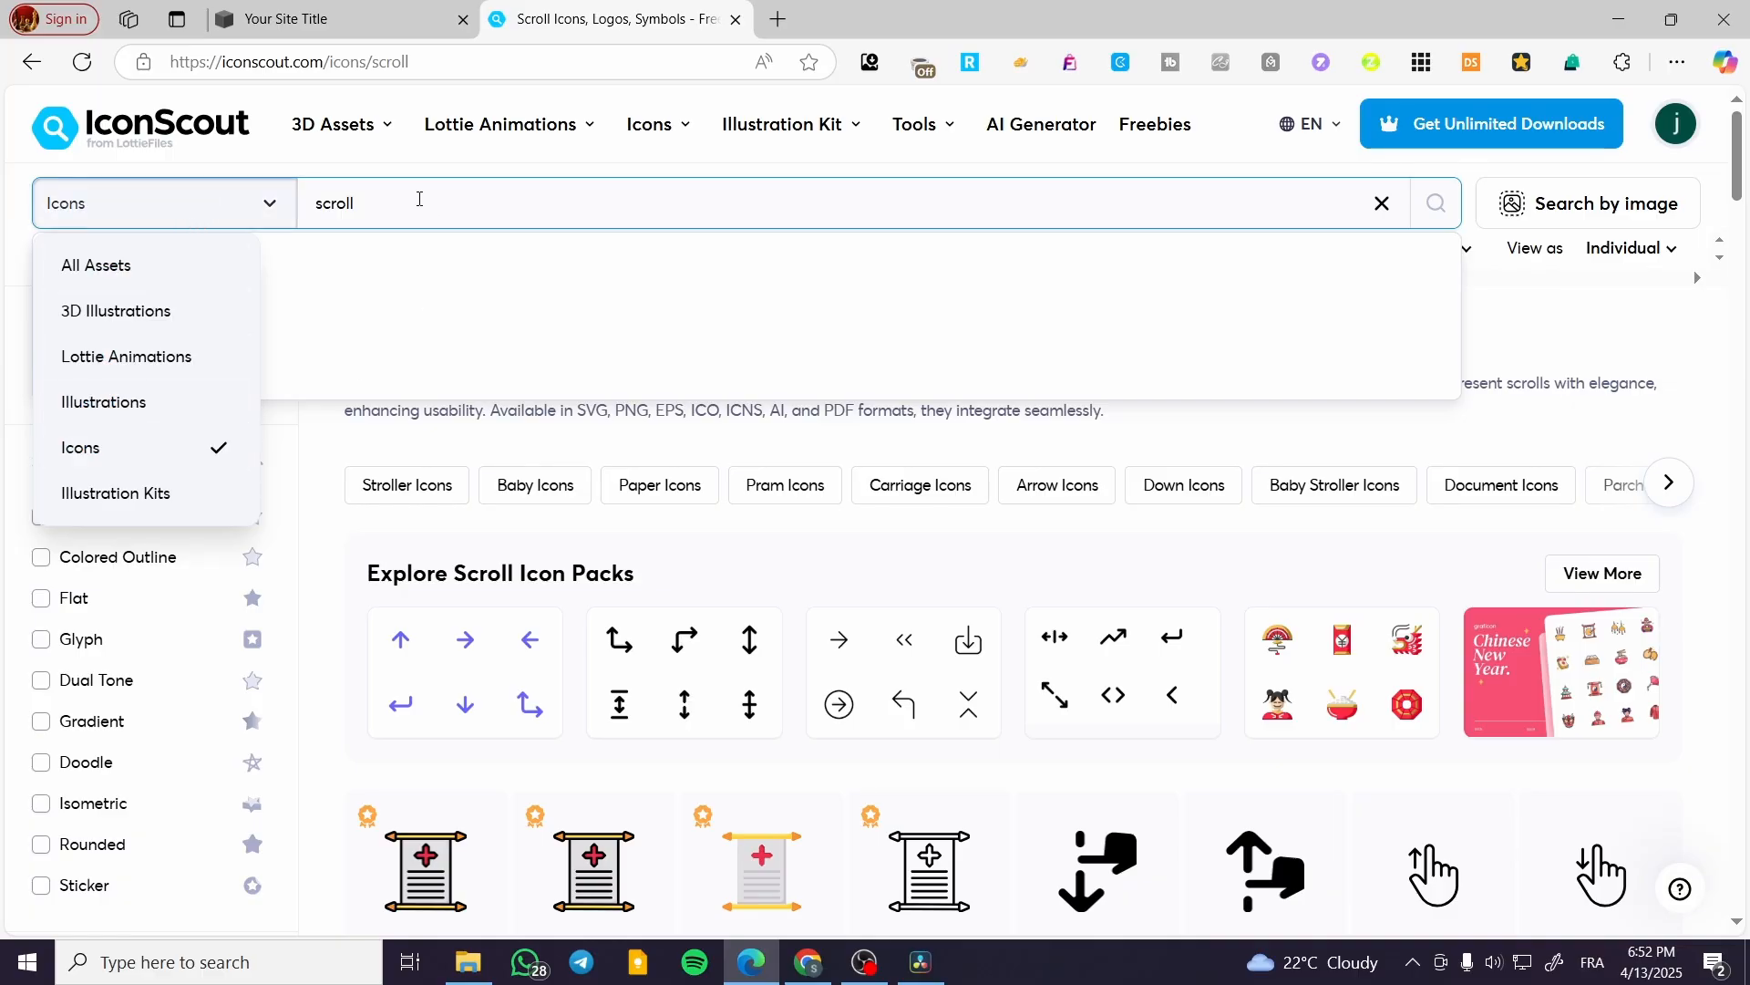
click(317, 203)
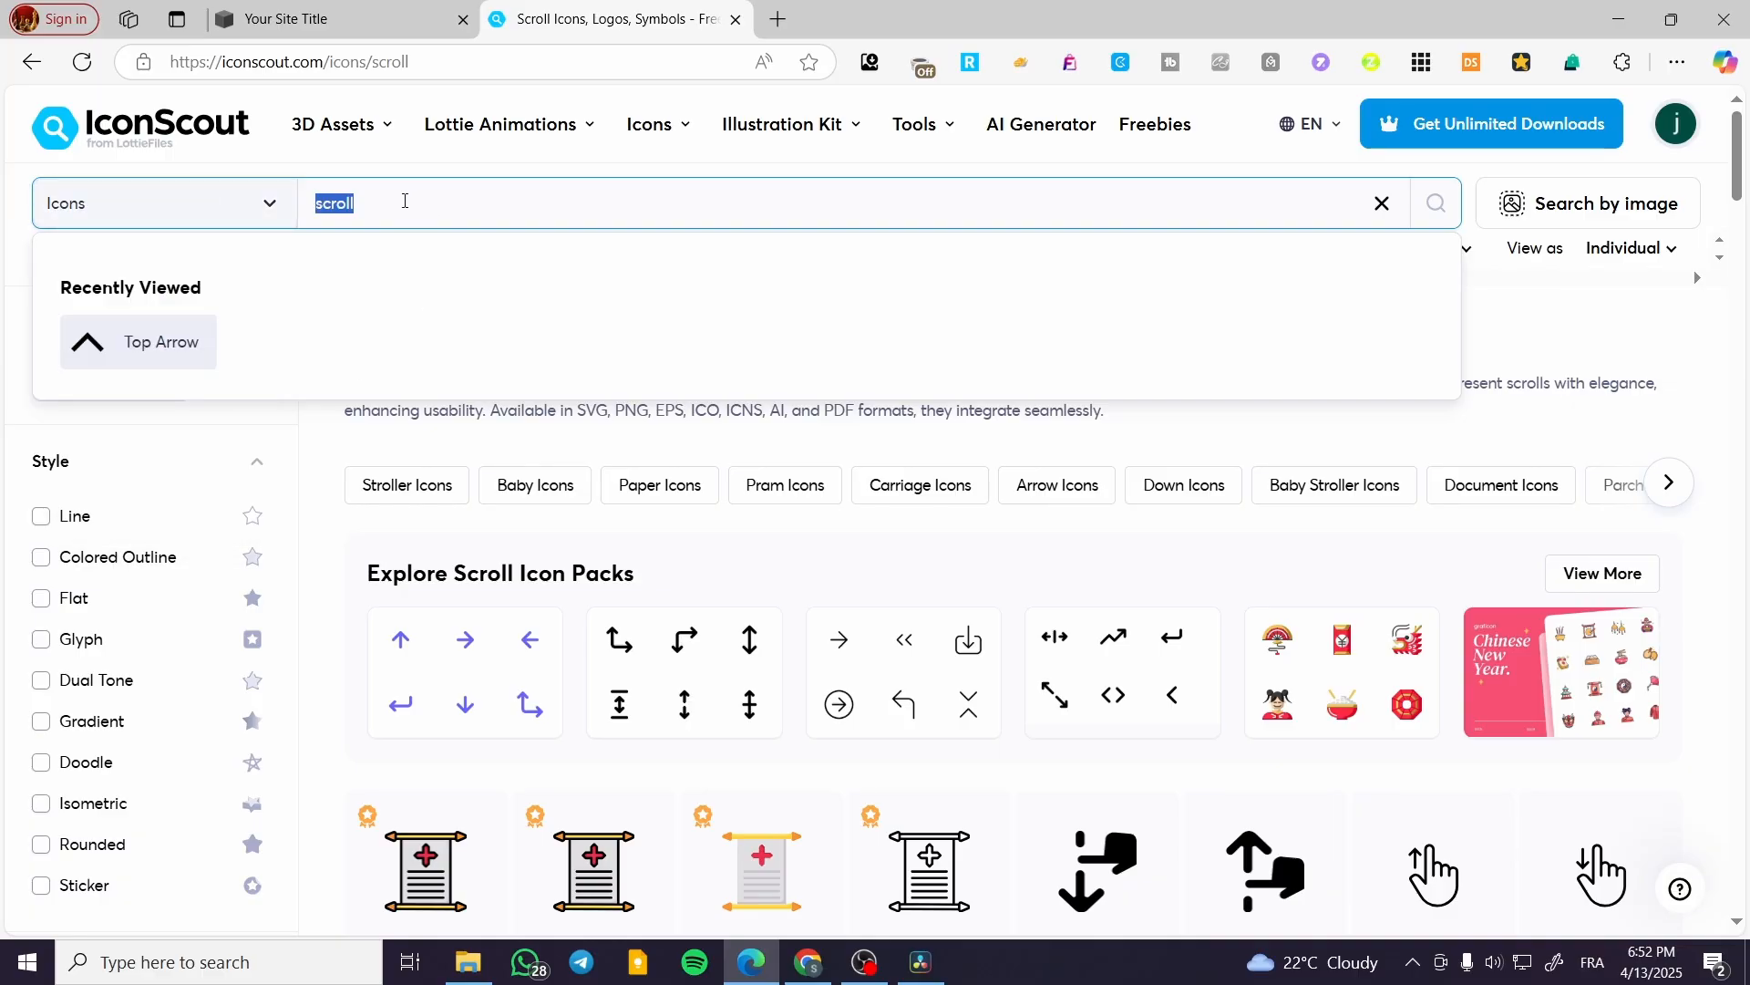
text(back to top)
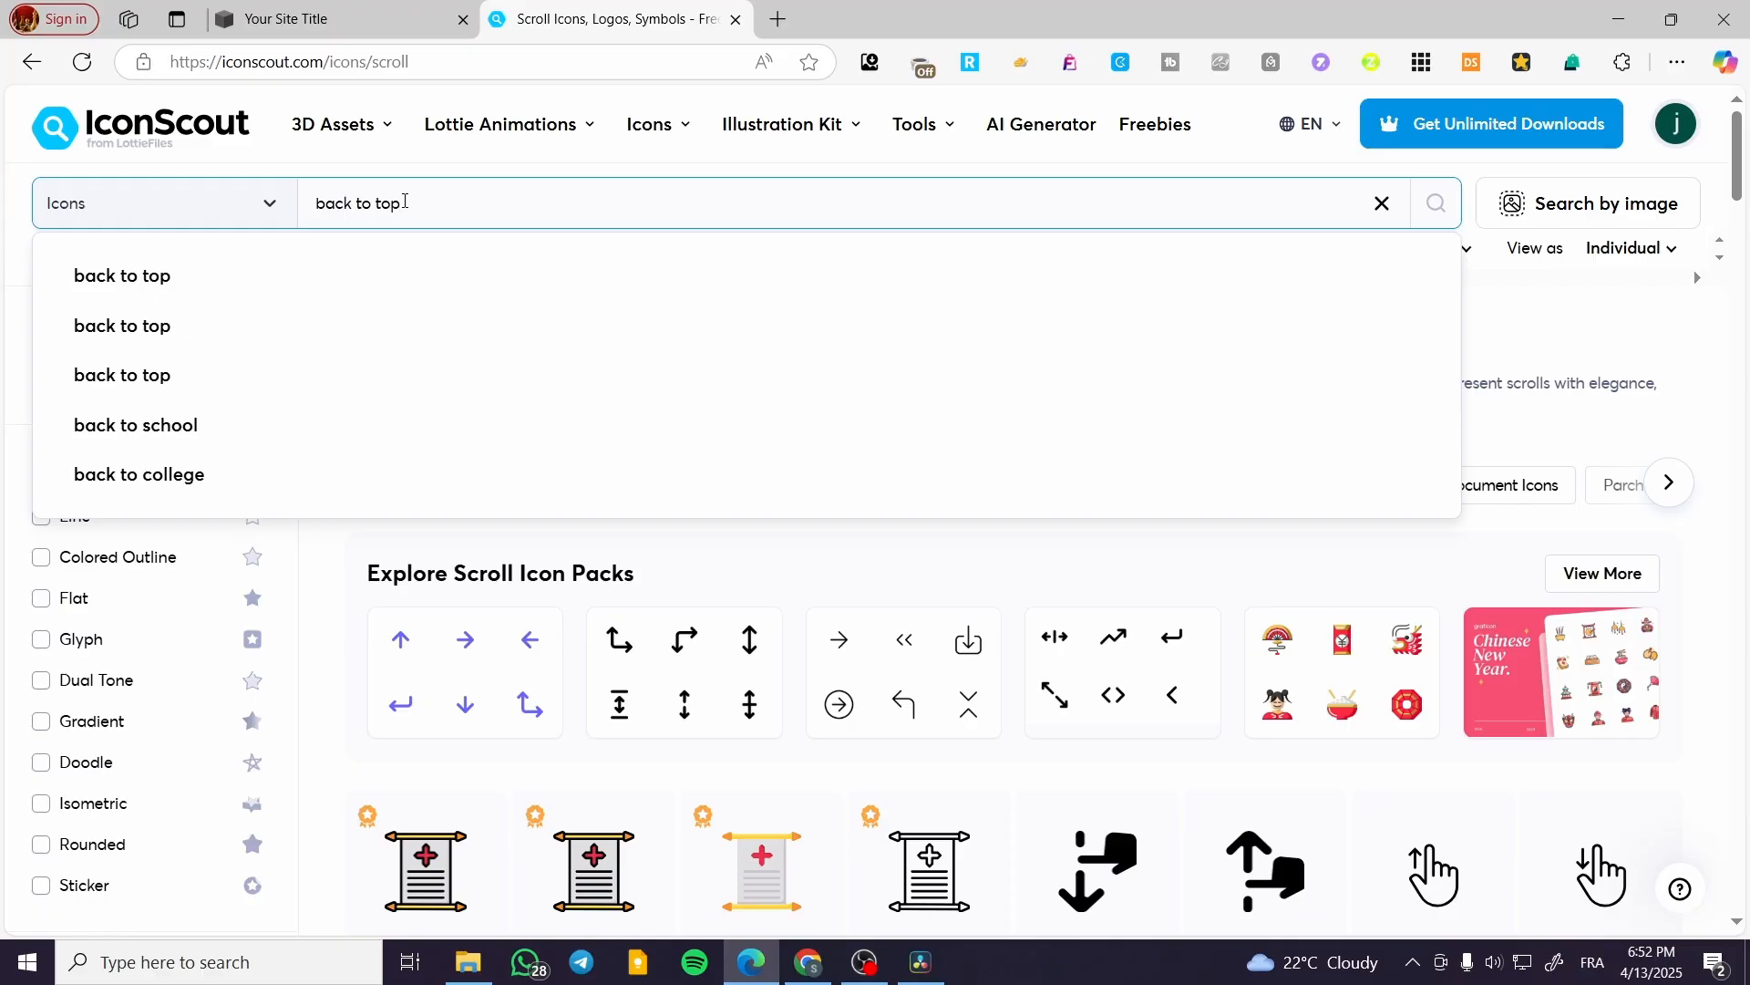
click(276, 278)
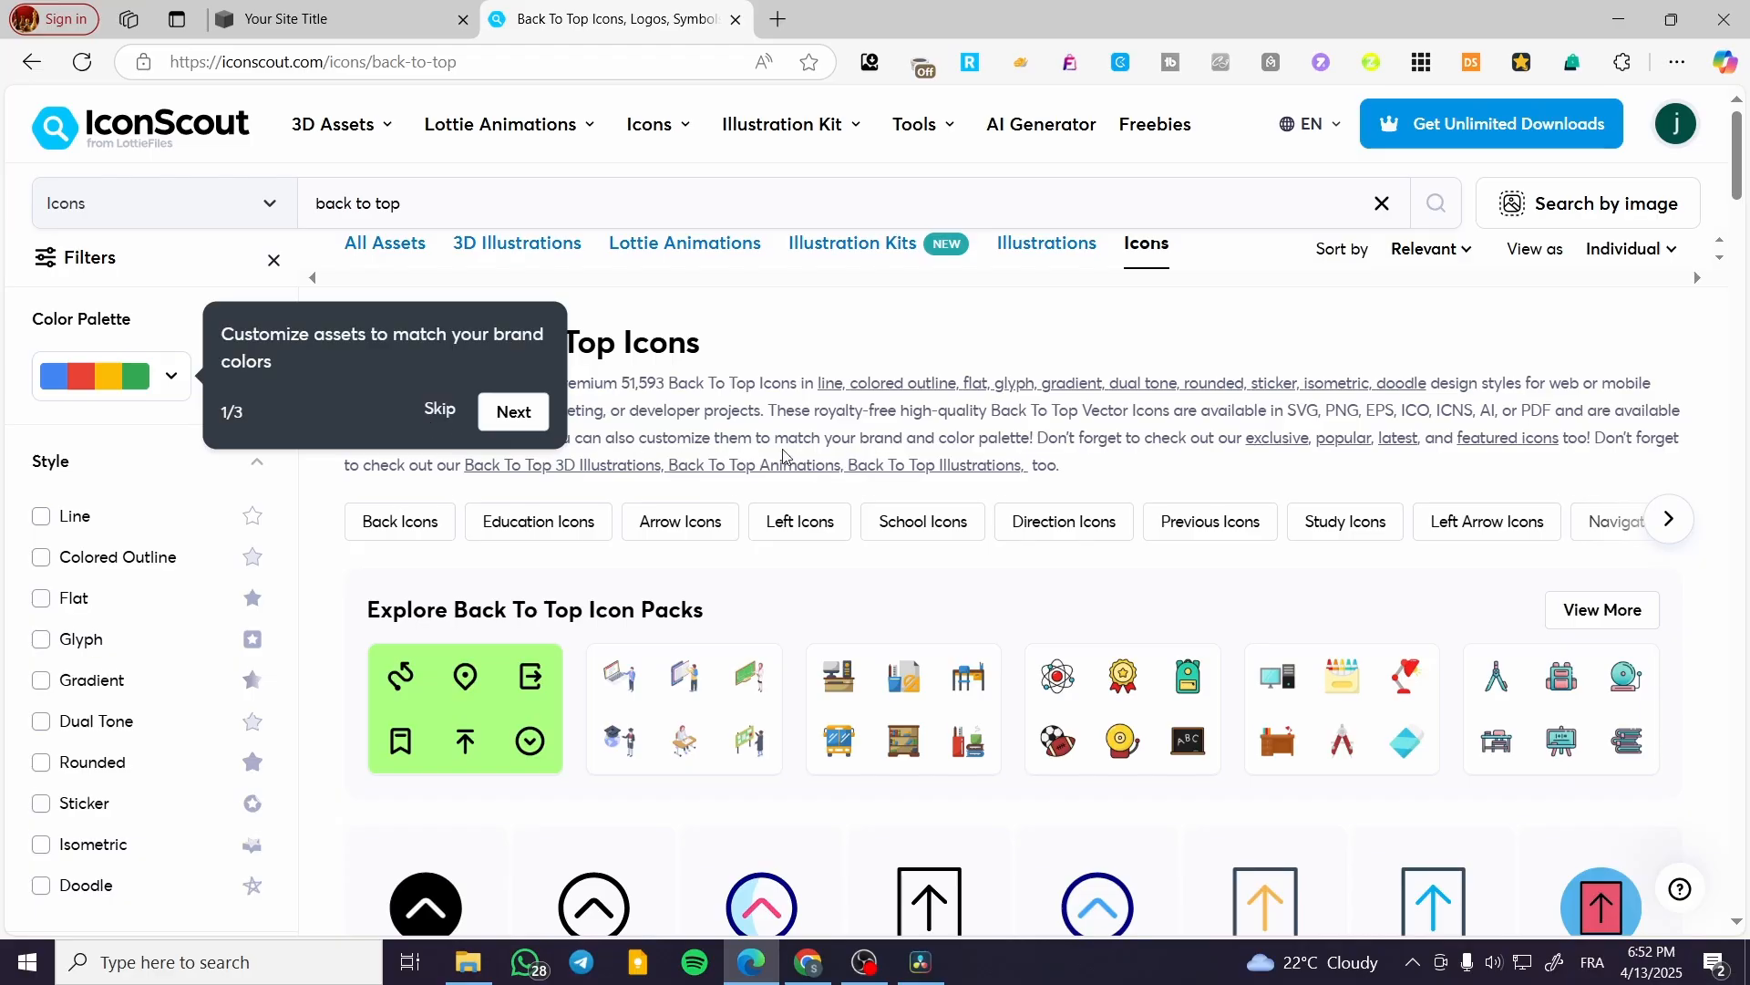
Step: Try to download the solid black circular Back To Top glyph icon as an SVG, then return to the icon results
scroll(517, 448, down, 2)
click(428, 341)
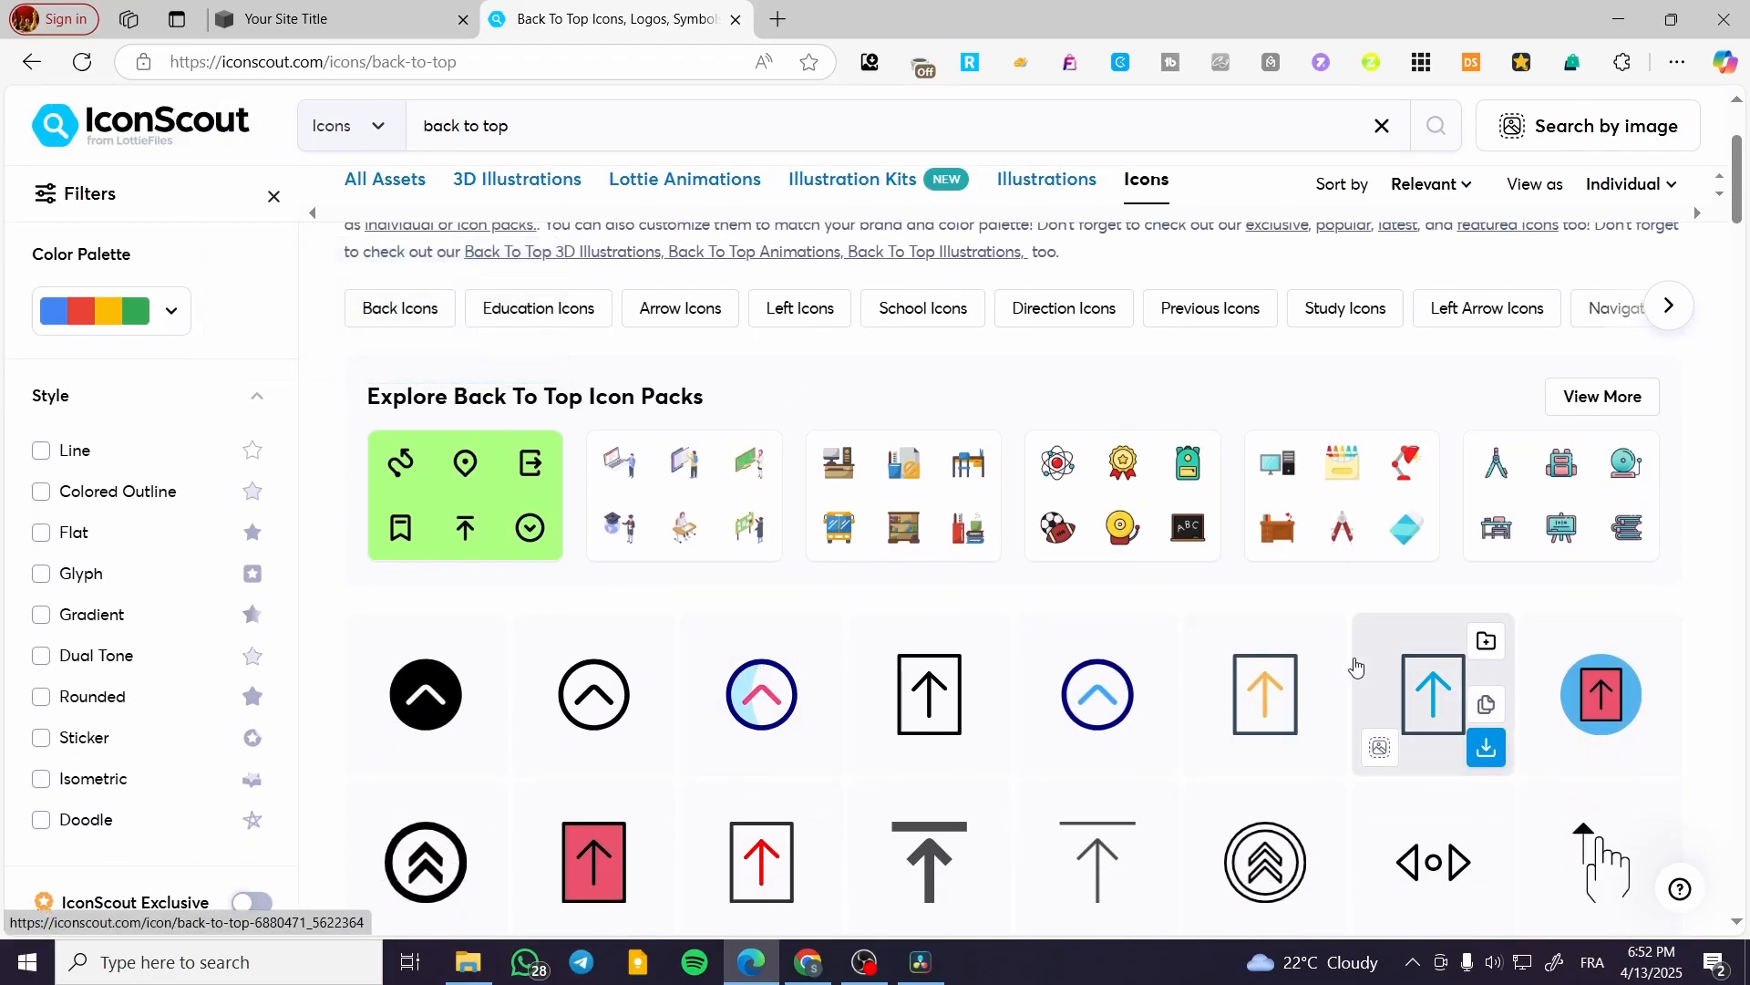
scroll(573, 684, down, 1)
scroll(573, 684, down, 2)
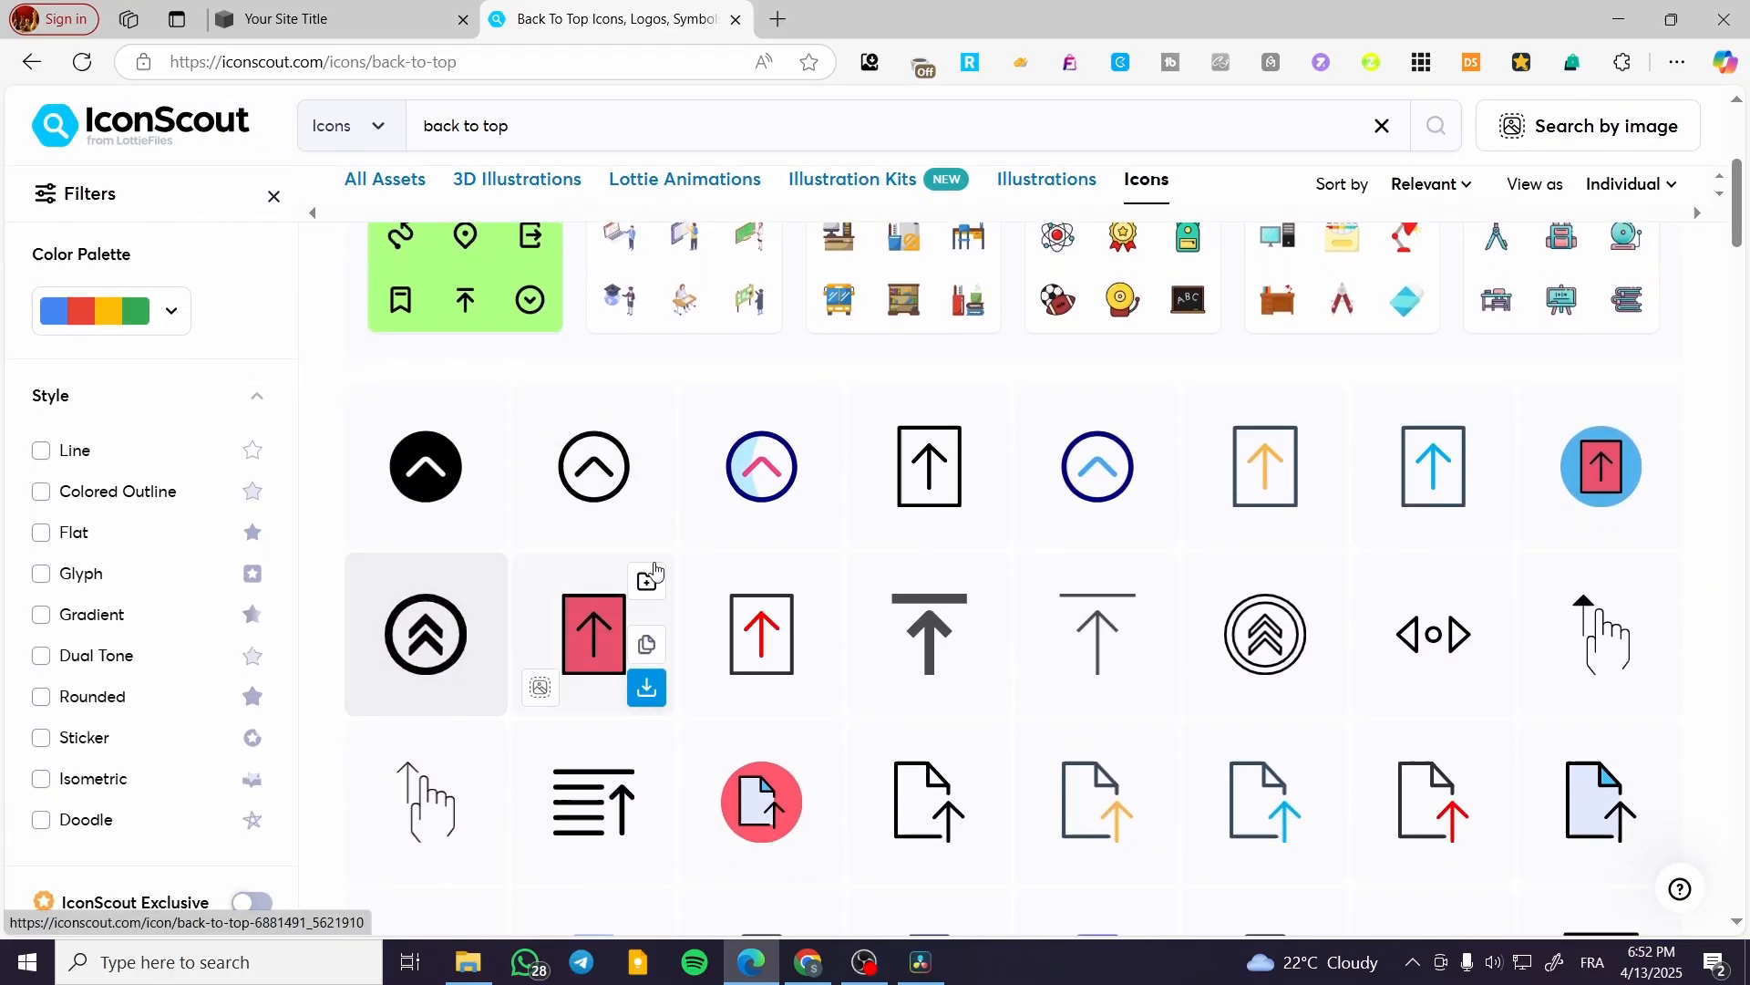
click(415, 444)
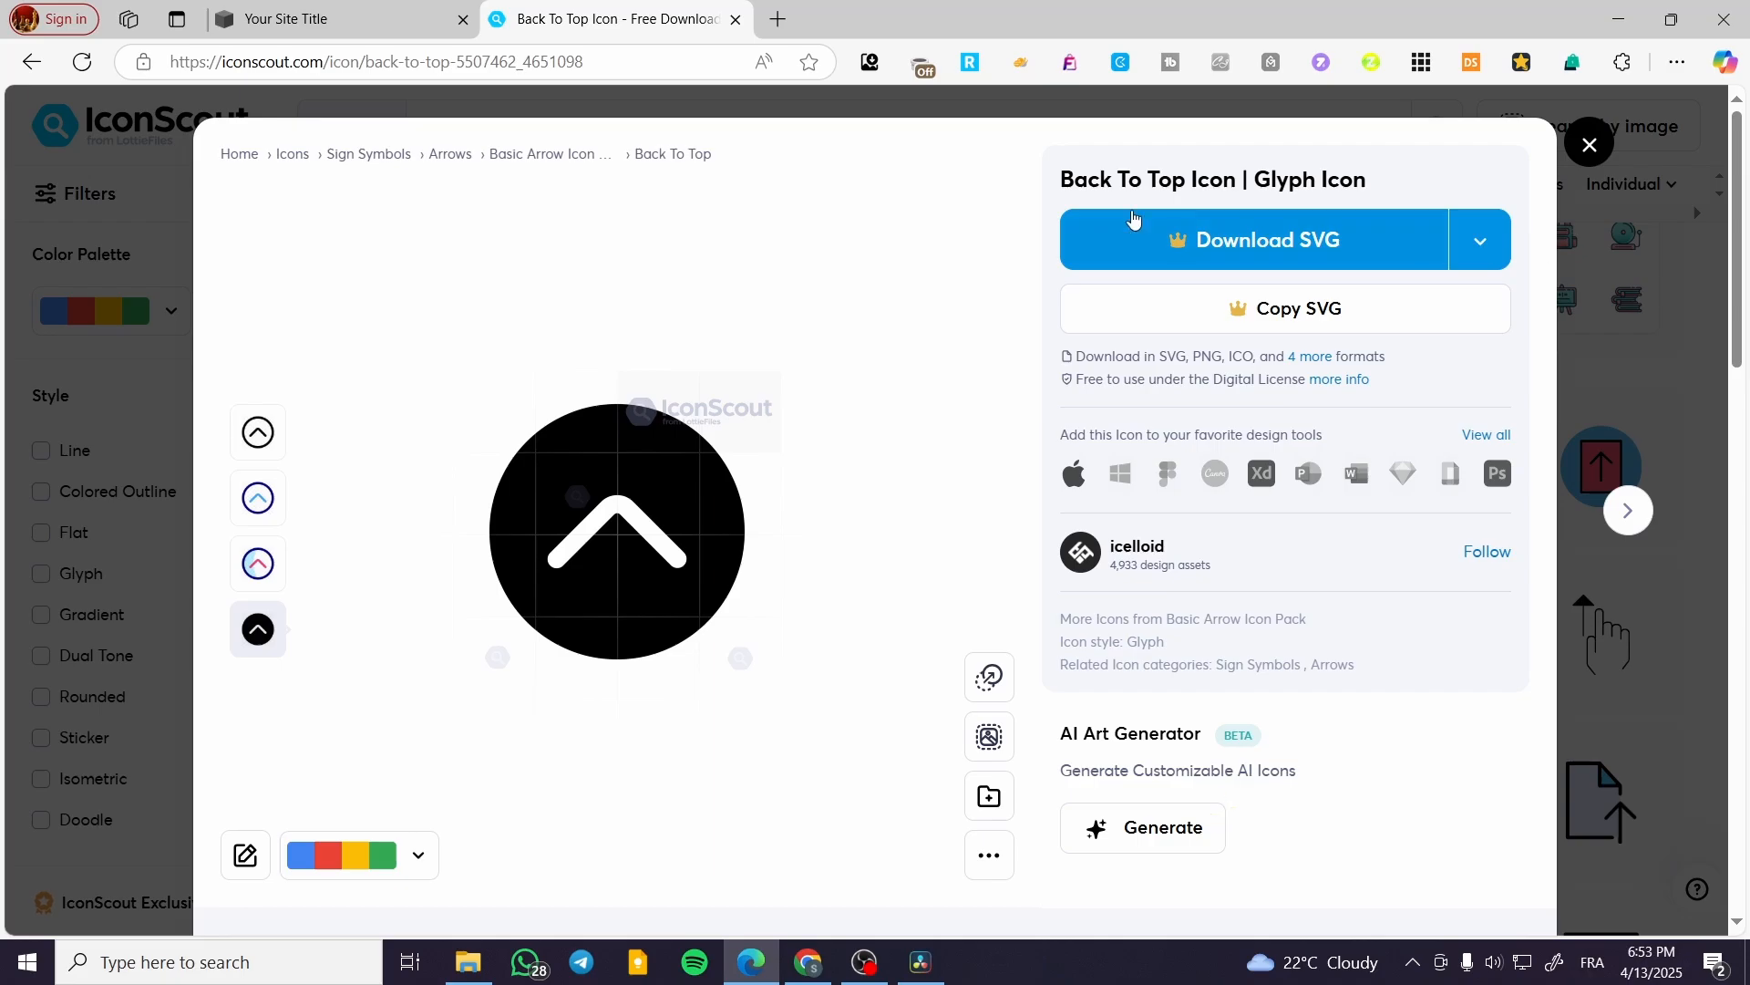
click(1267, 240)
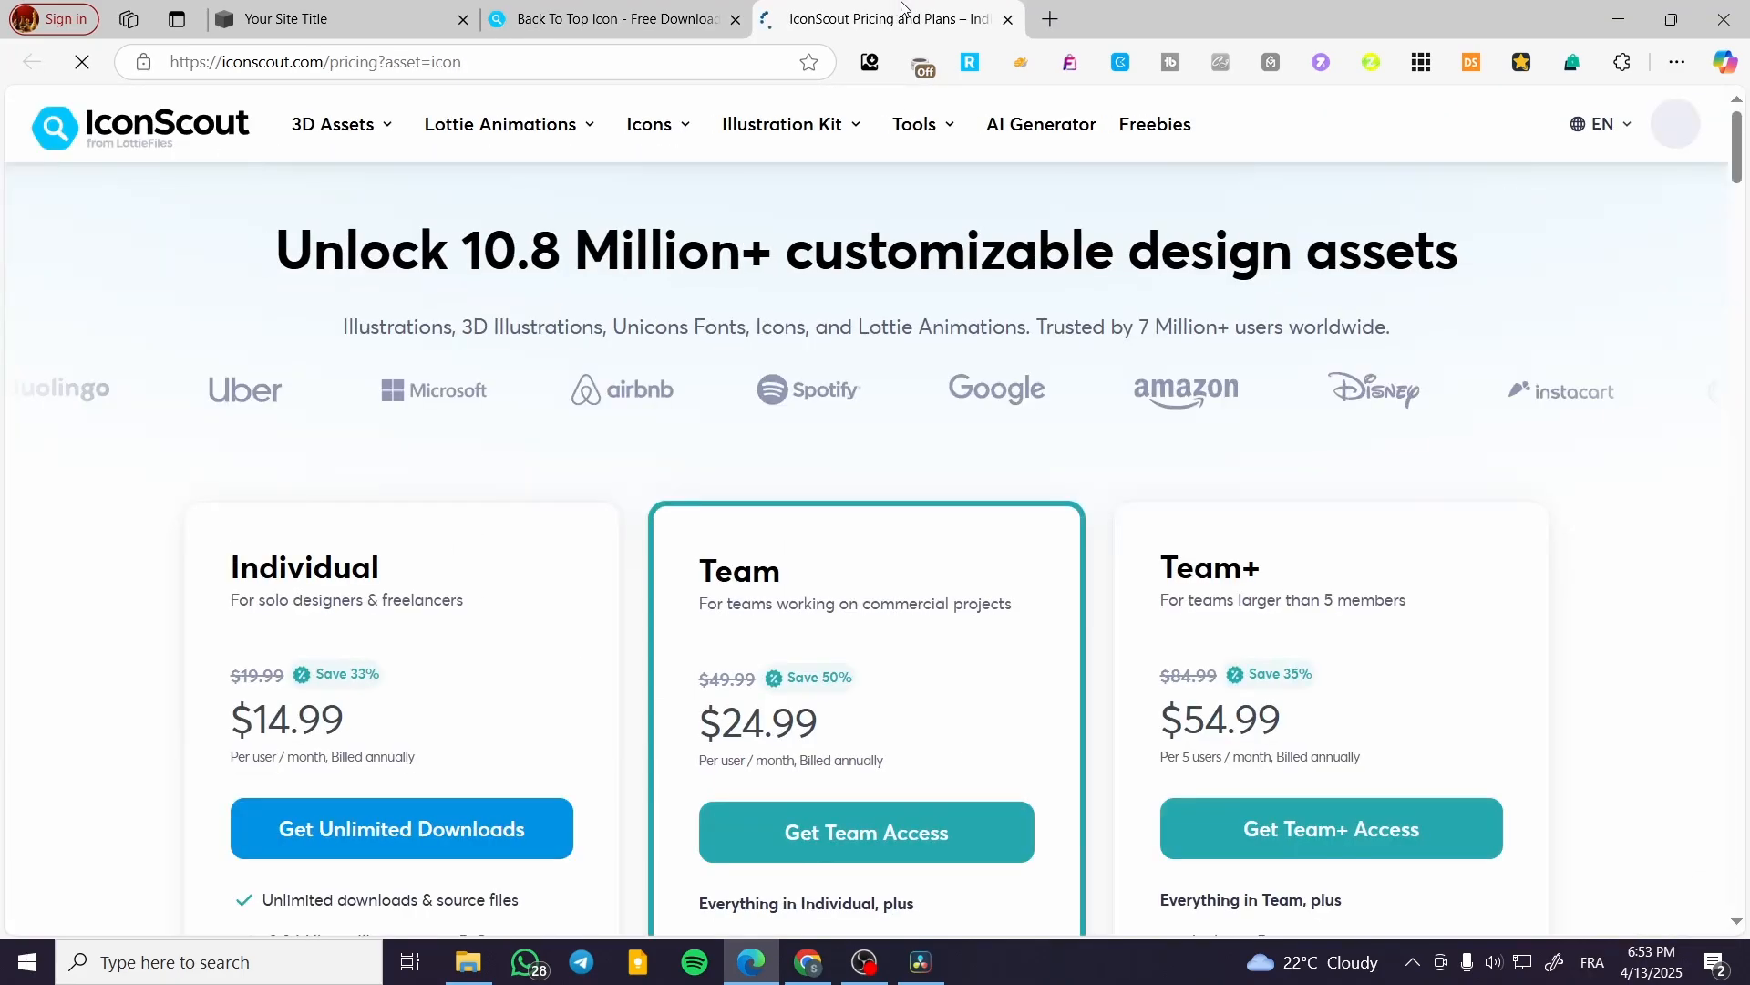
click(1008, 19)
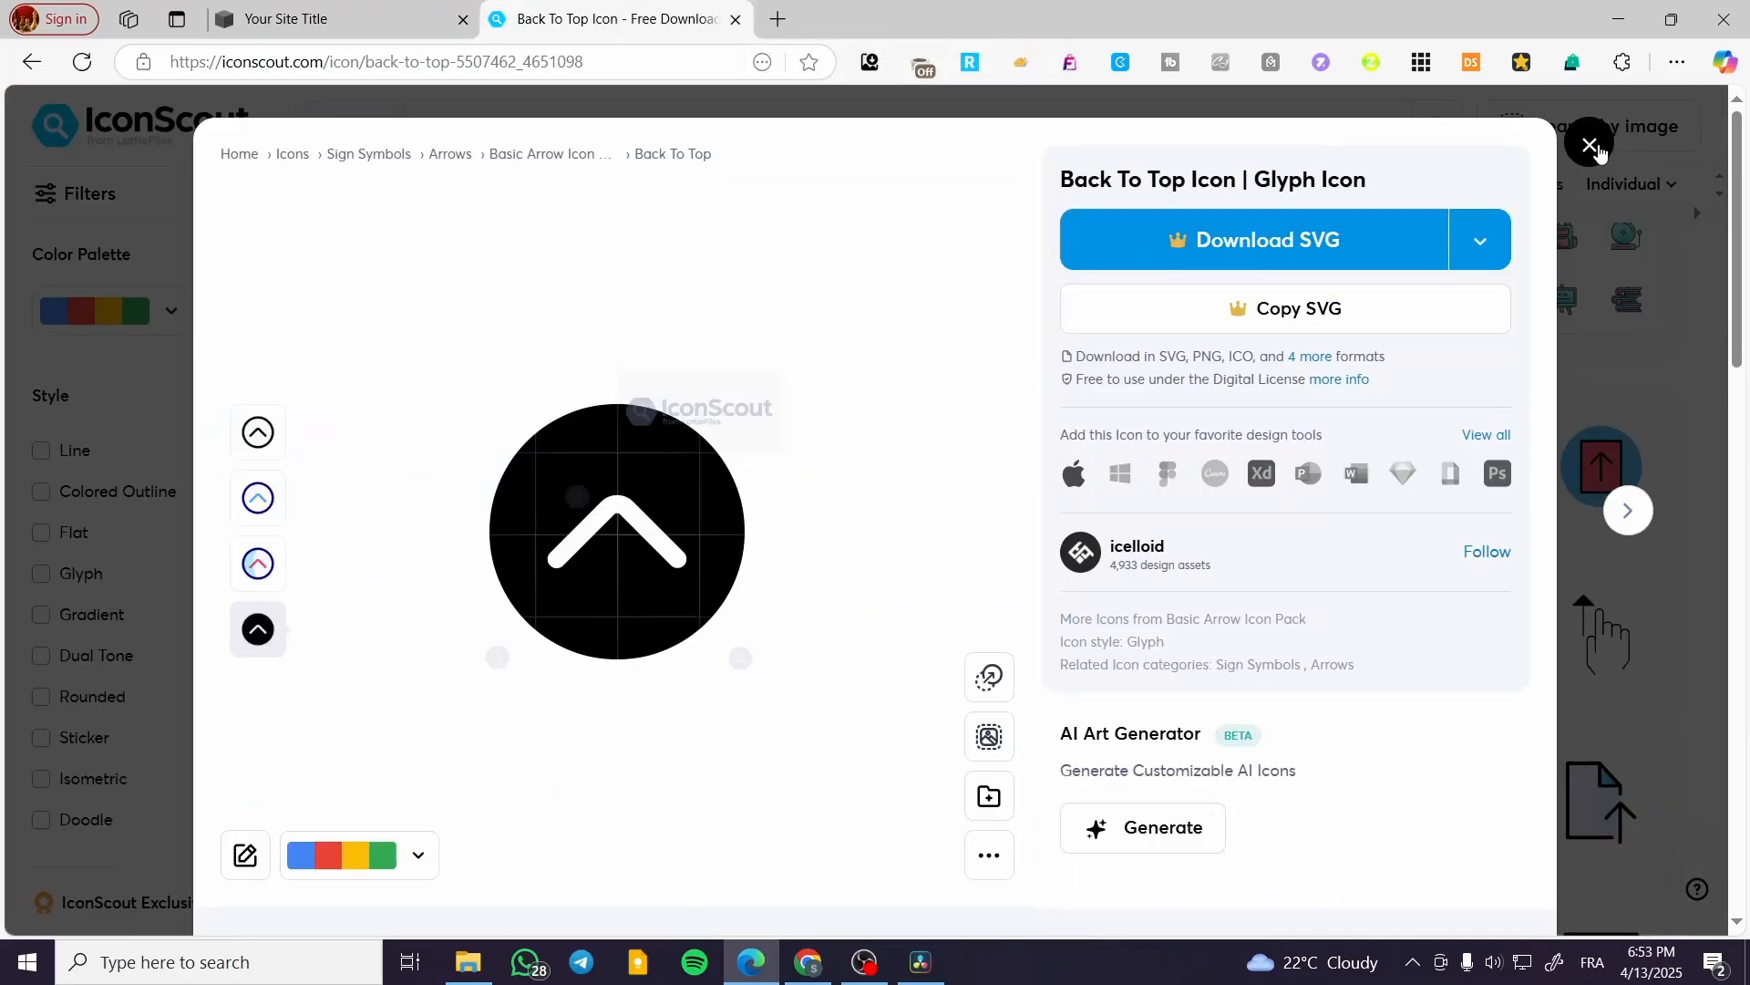
click(1591, 146)
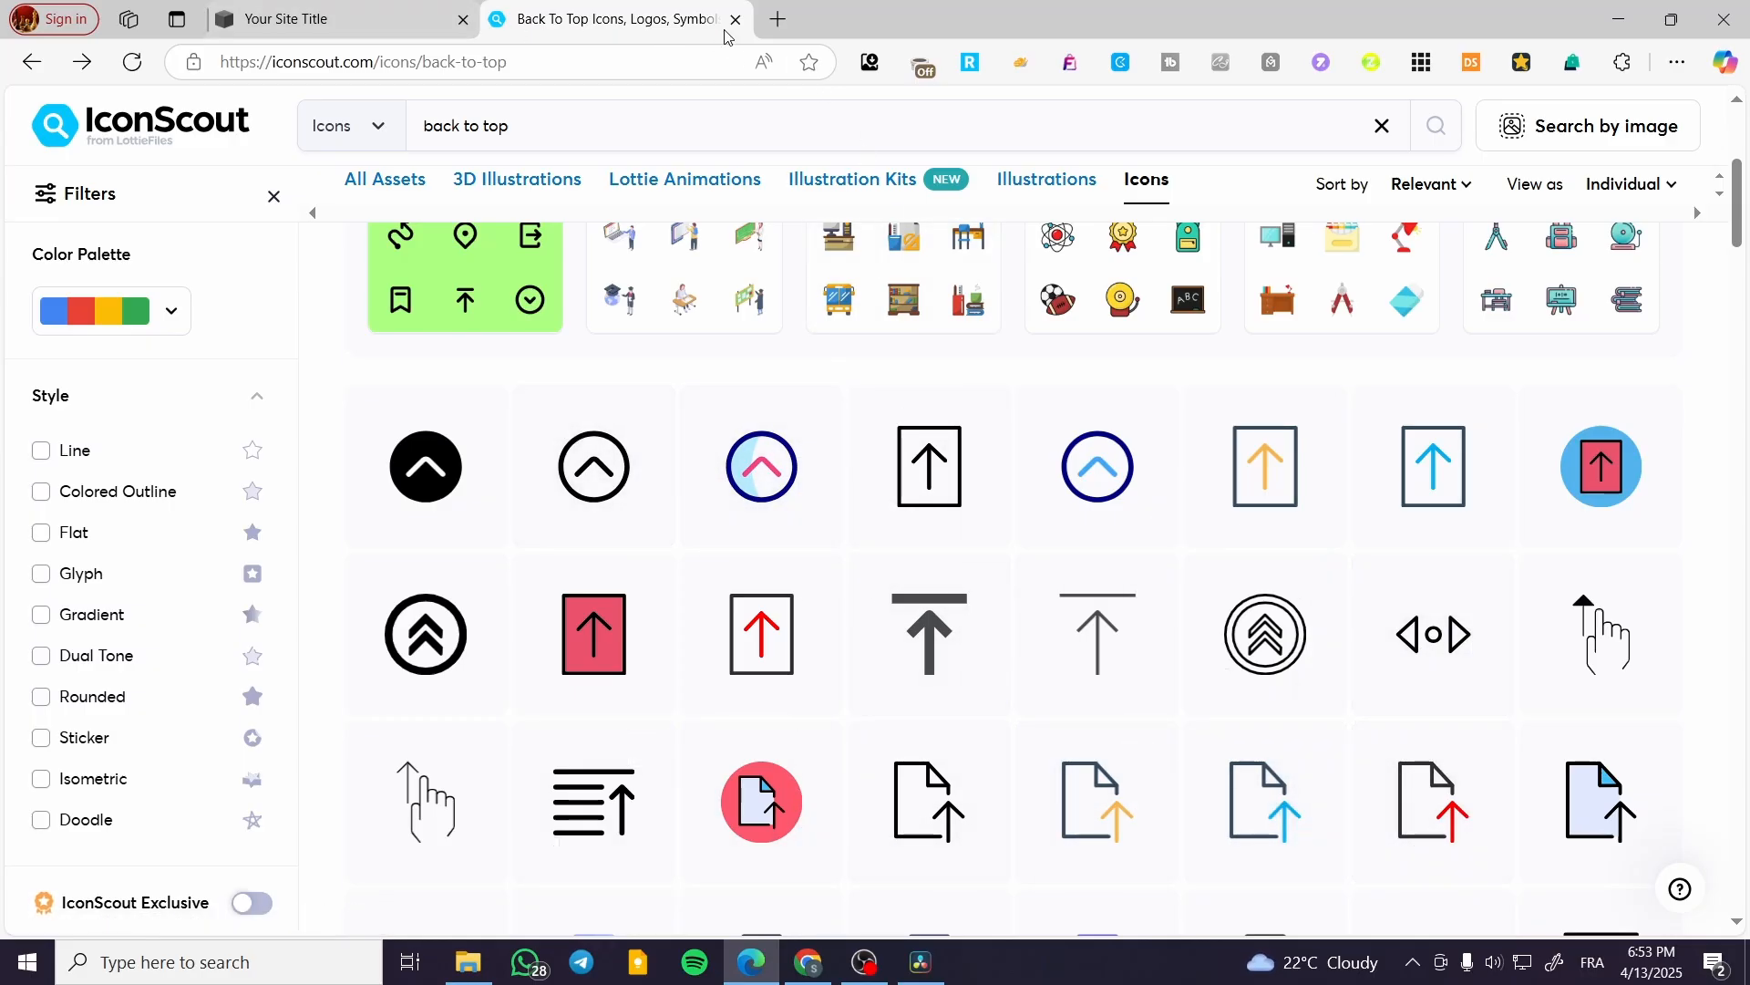
Step: View the downloaded top-arrow.svg file and close it
click(1674, 62)
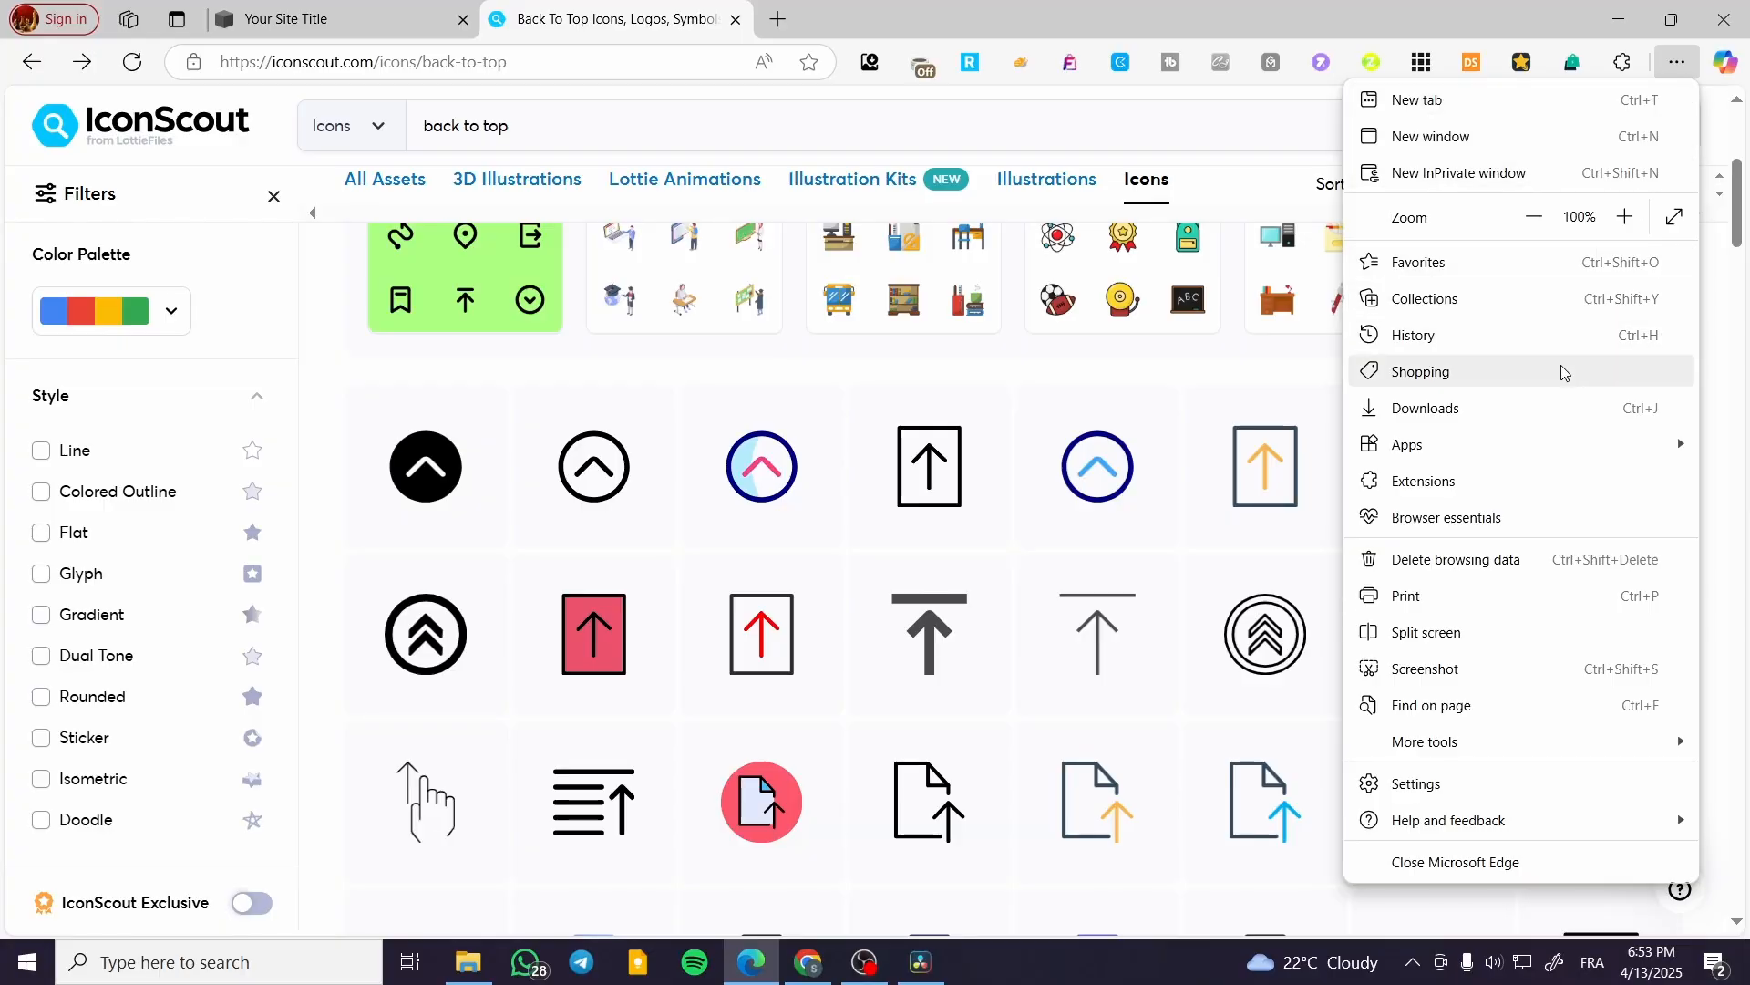
click(1540, 406)
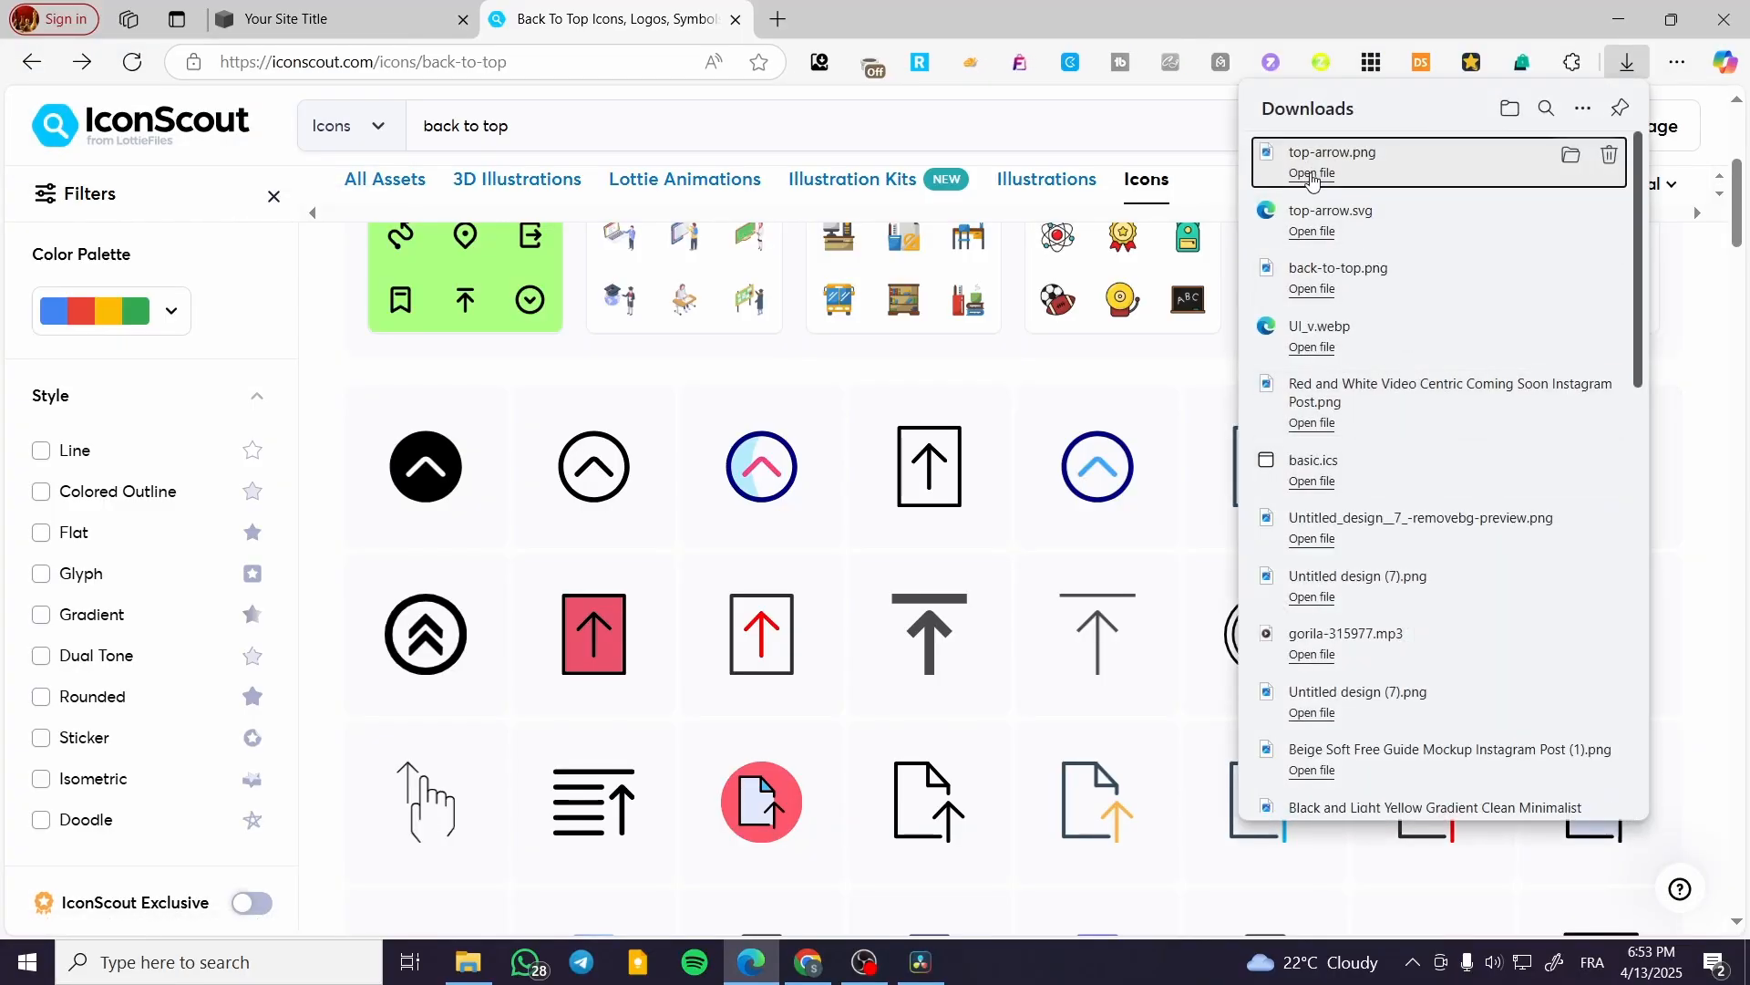
click(1312, 232)
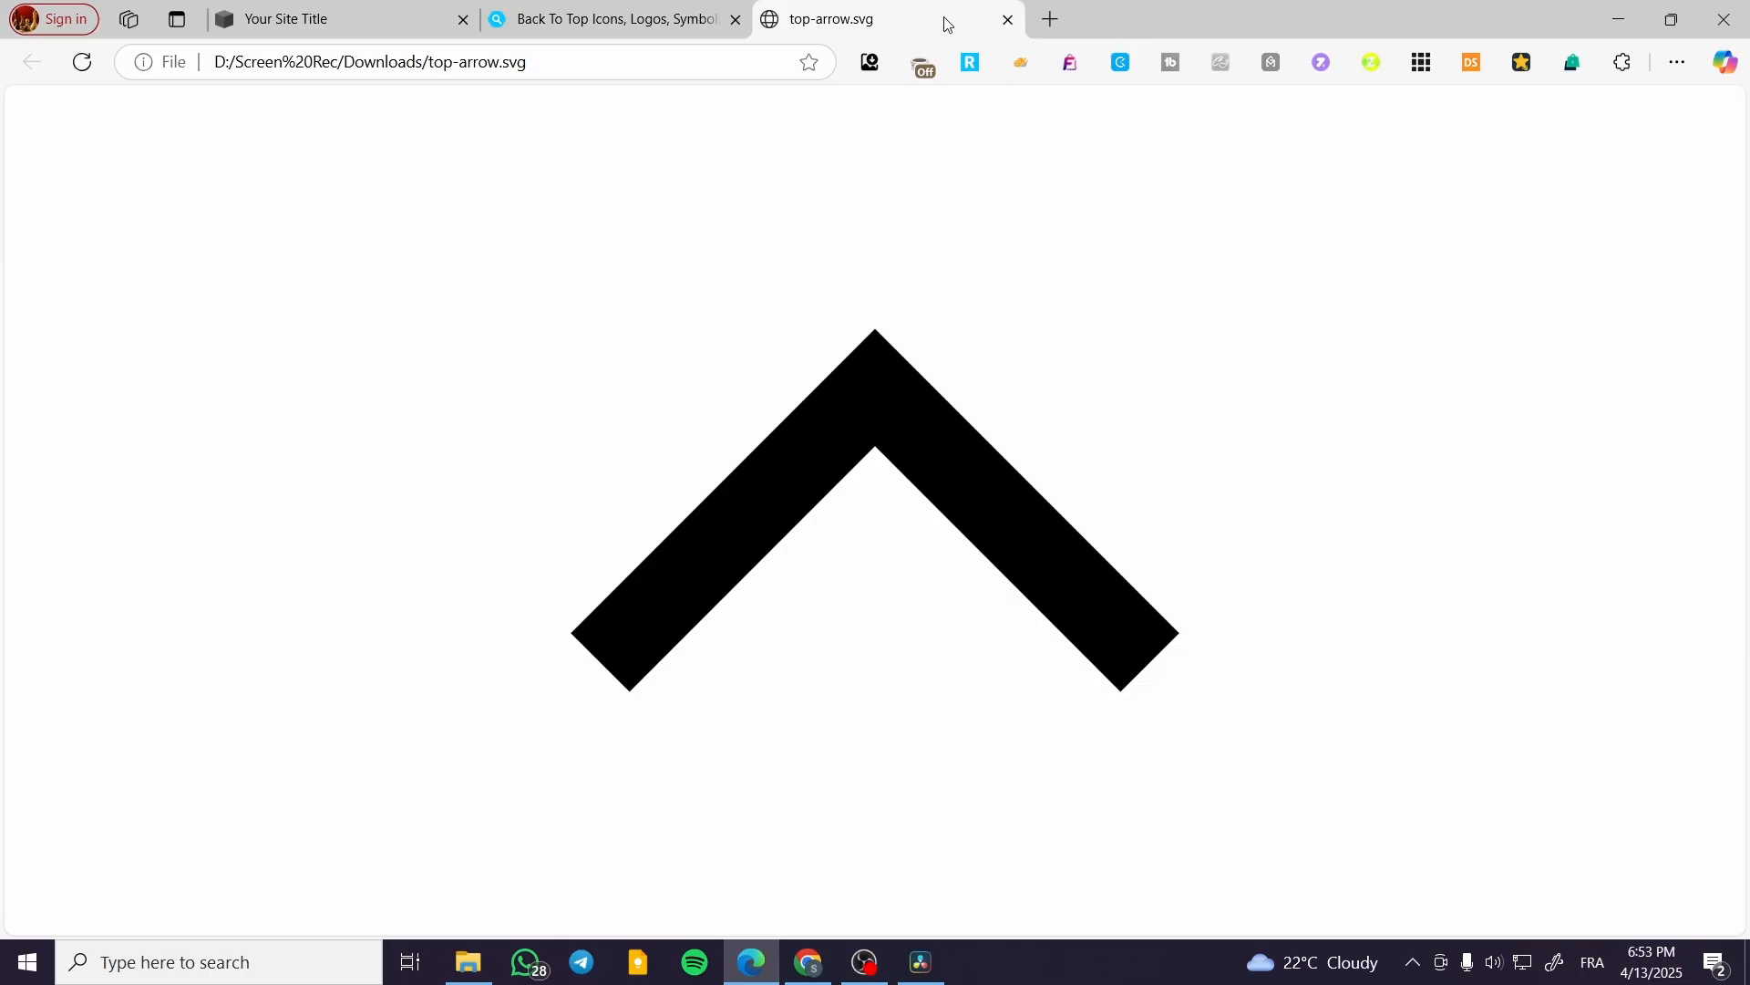
click(1008, 20)
Step: View the downloaded top-arrow.png image and close it
click(1677, 62)
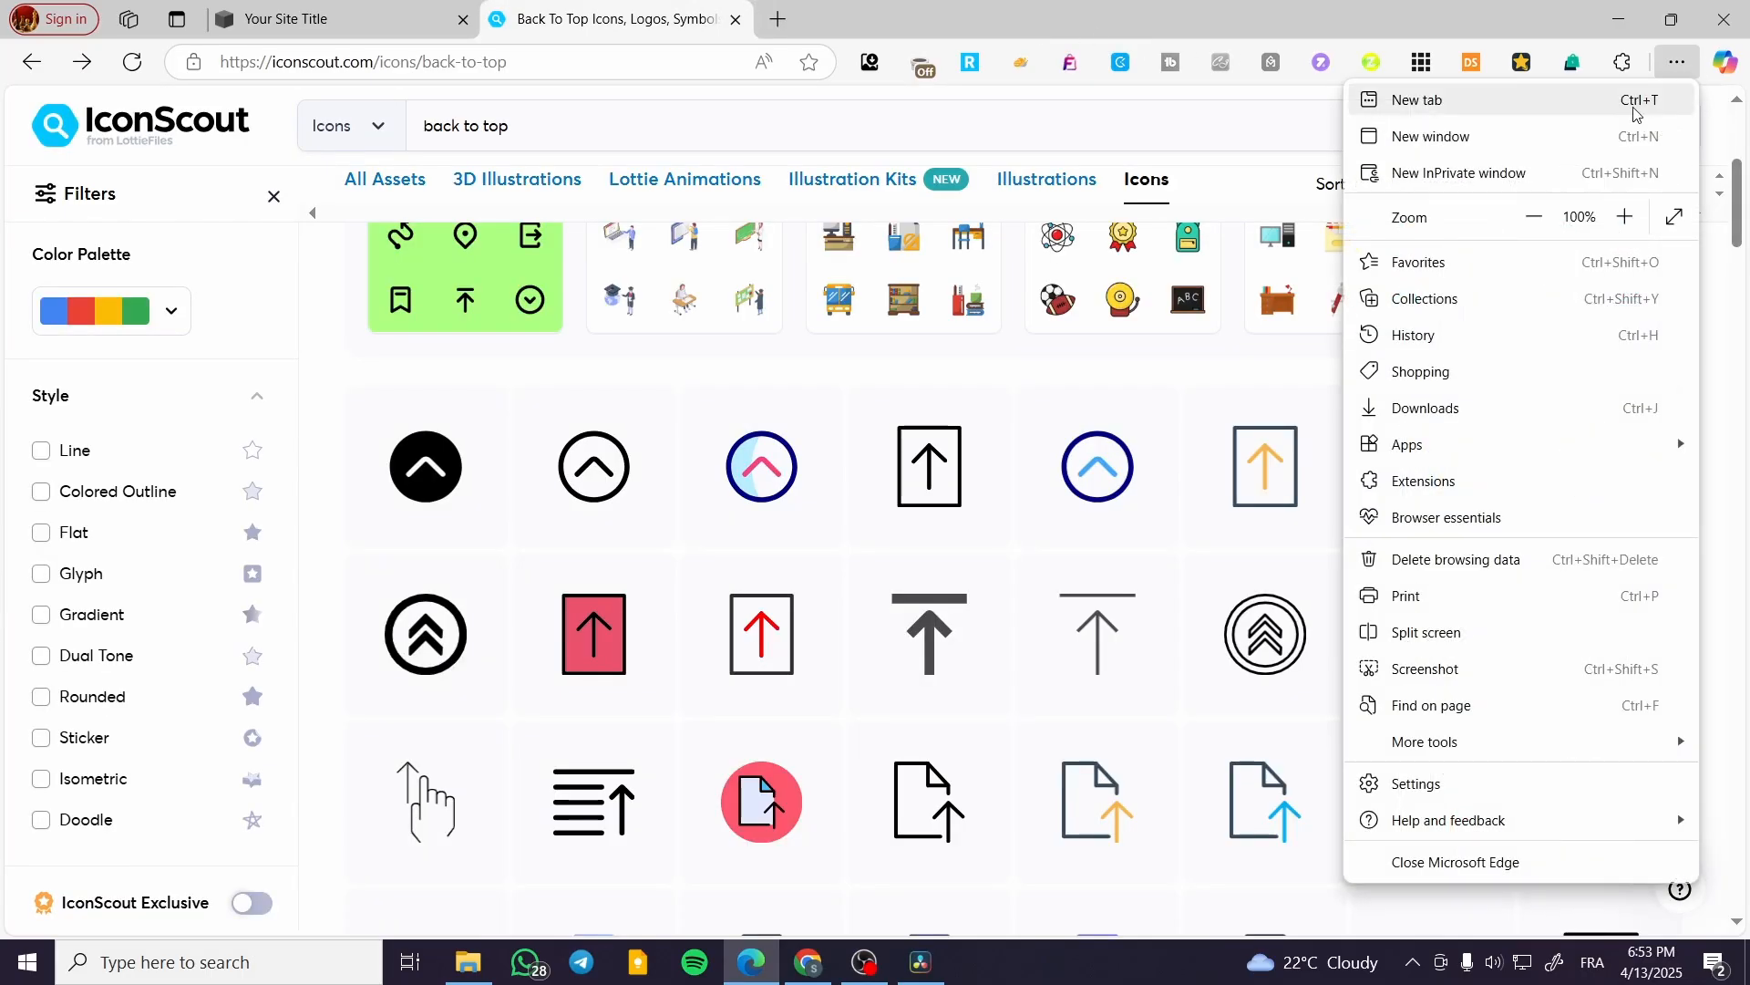
click(1445, 411)
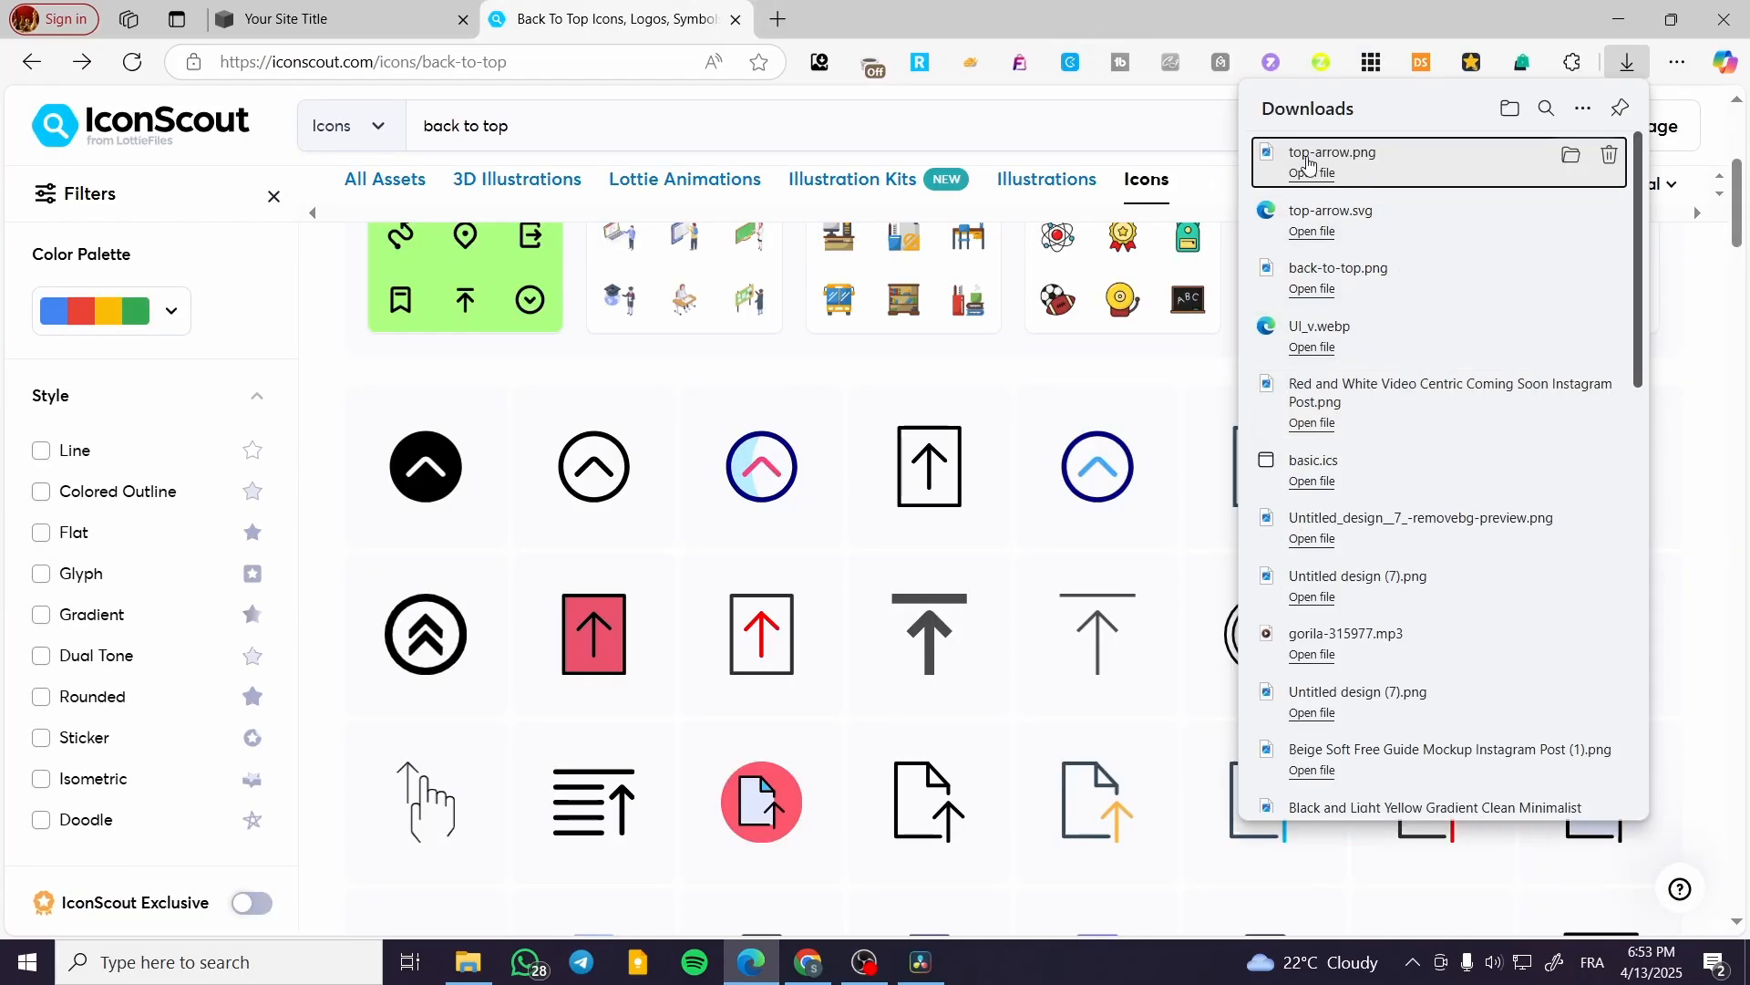
click(1311, 174)
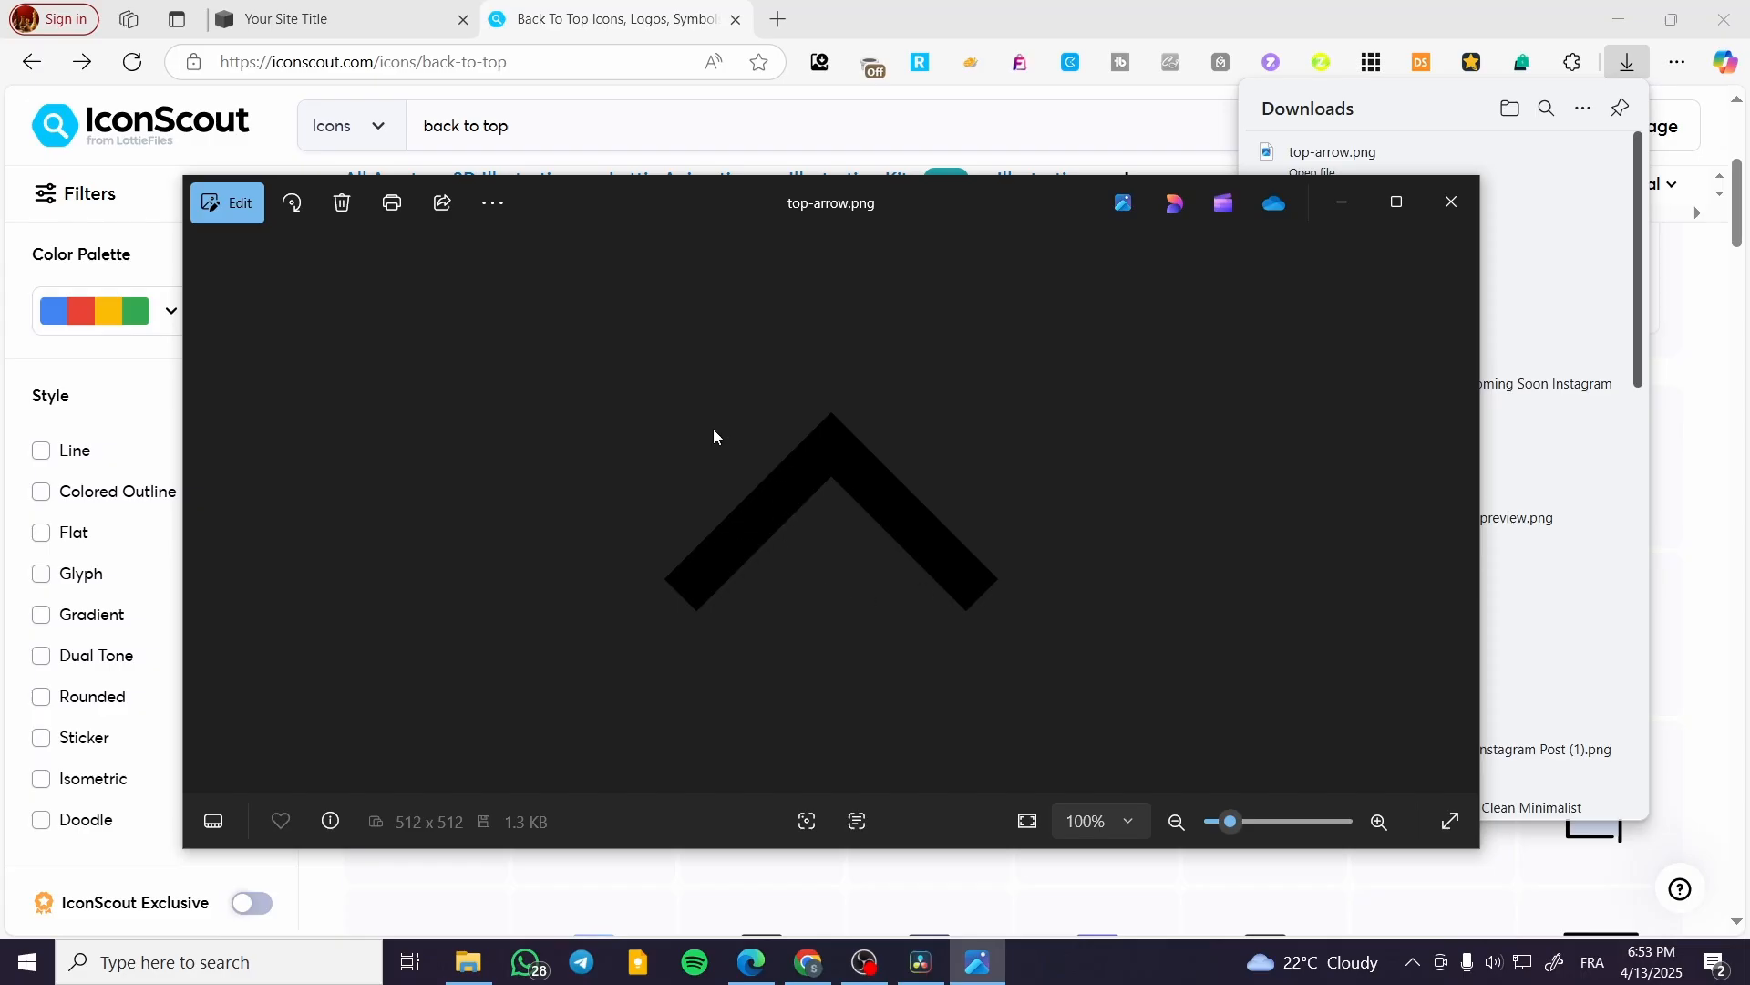
click(1458, 209)
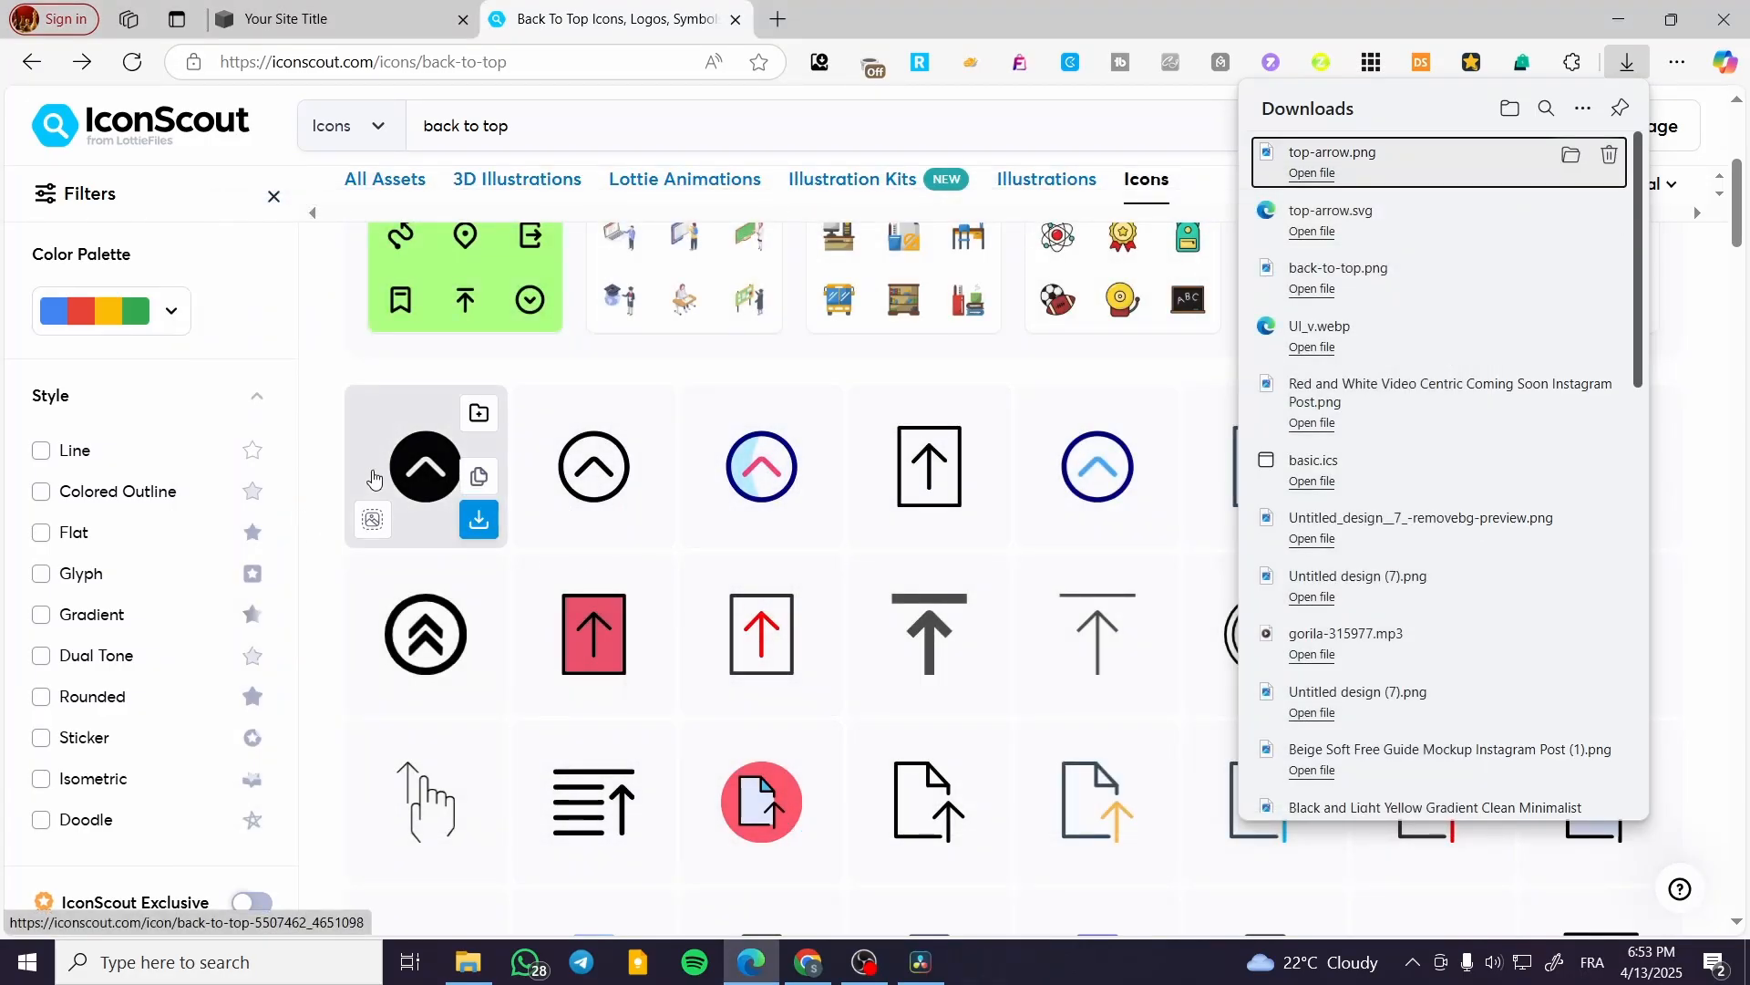
Step: View the details of the blue circular Back To Top line icon on IconScout and close them
click(1083, 464)
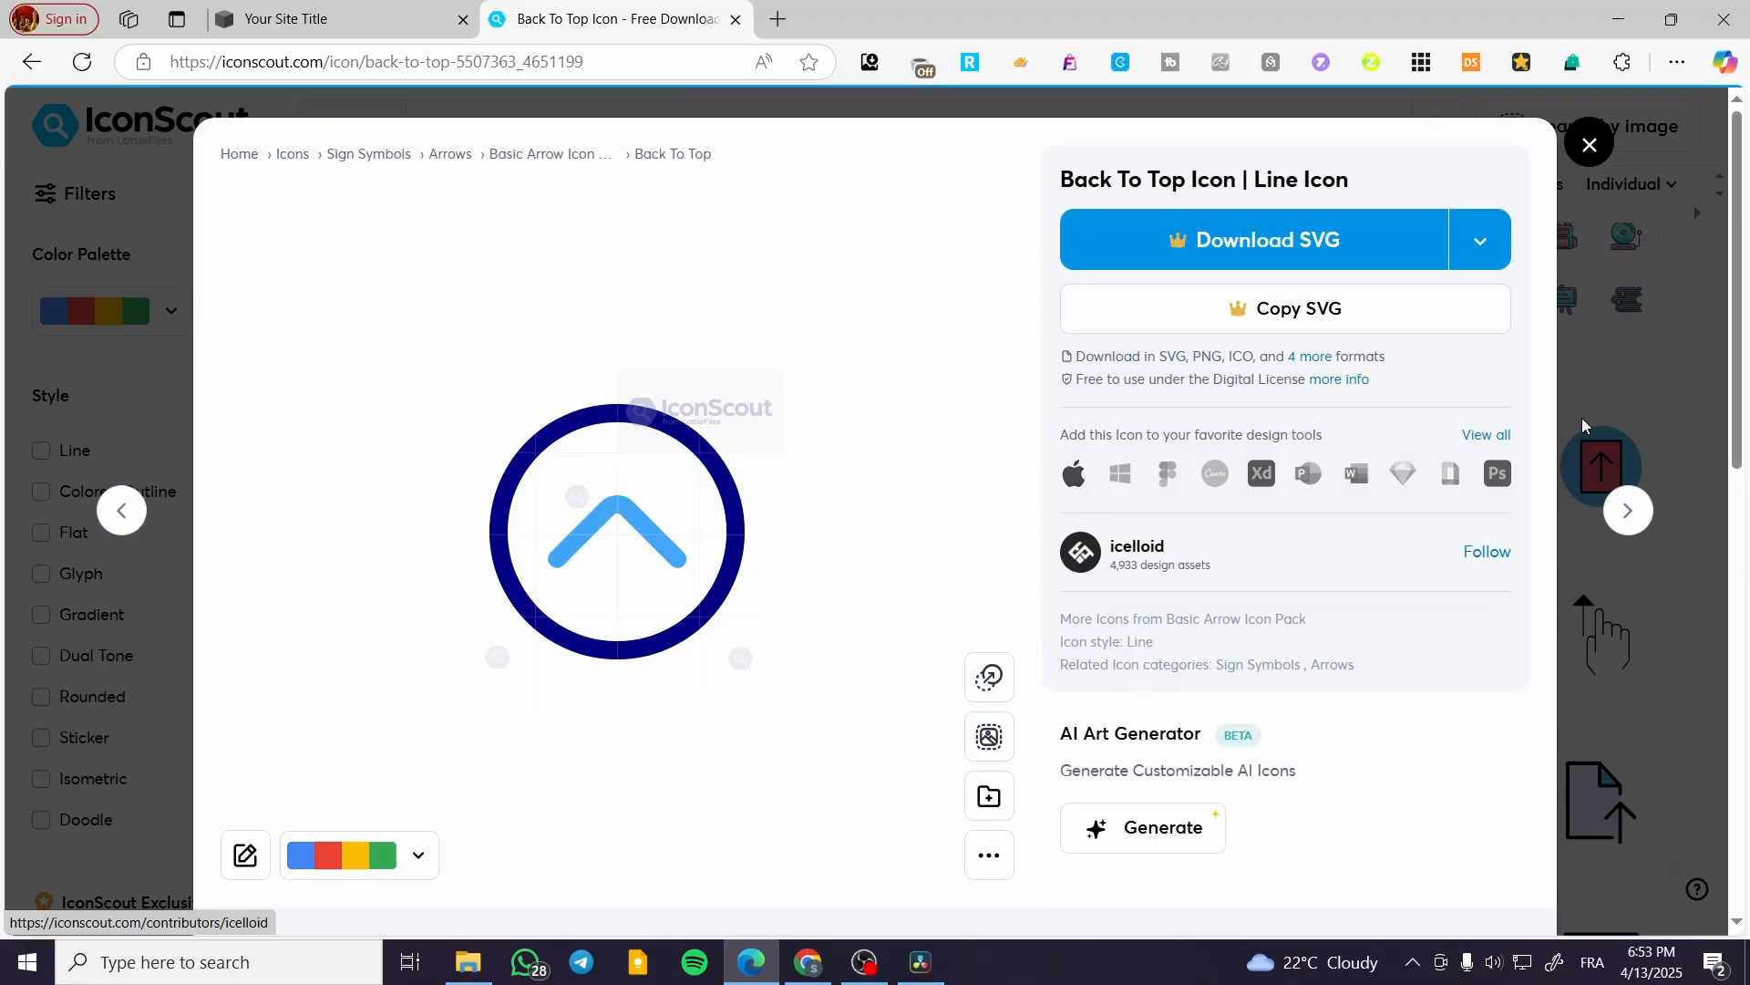
click(1589, 143)
Step: Switch to the Squarespace footer editor and upload top-arrow.png from Downloads into the footer's empty image block
click(329, 7)
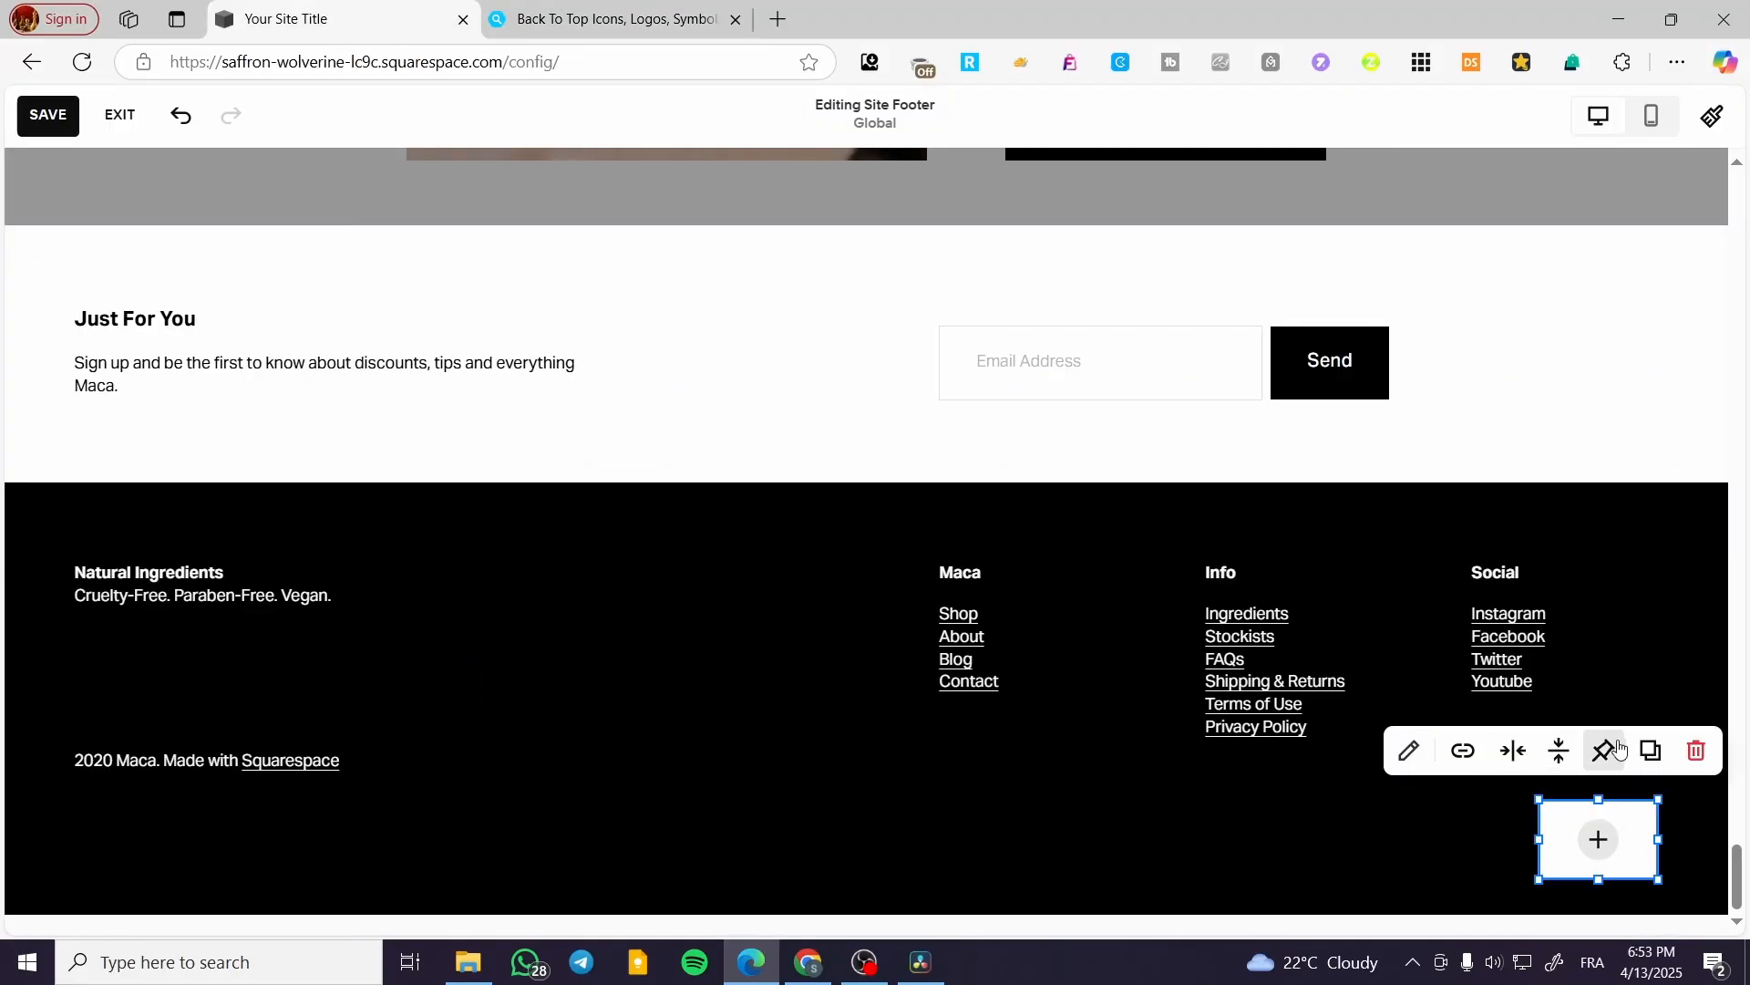
click(1602, 839)
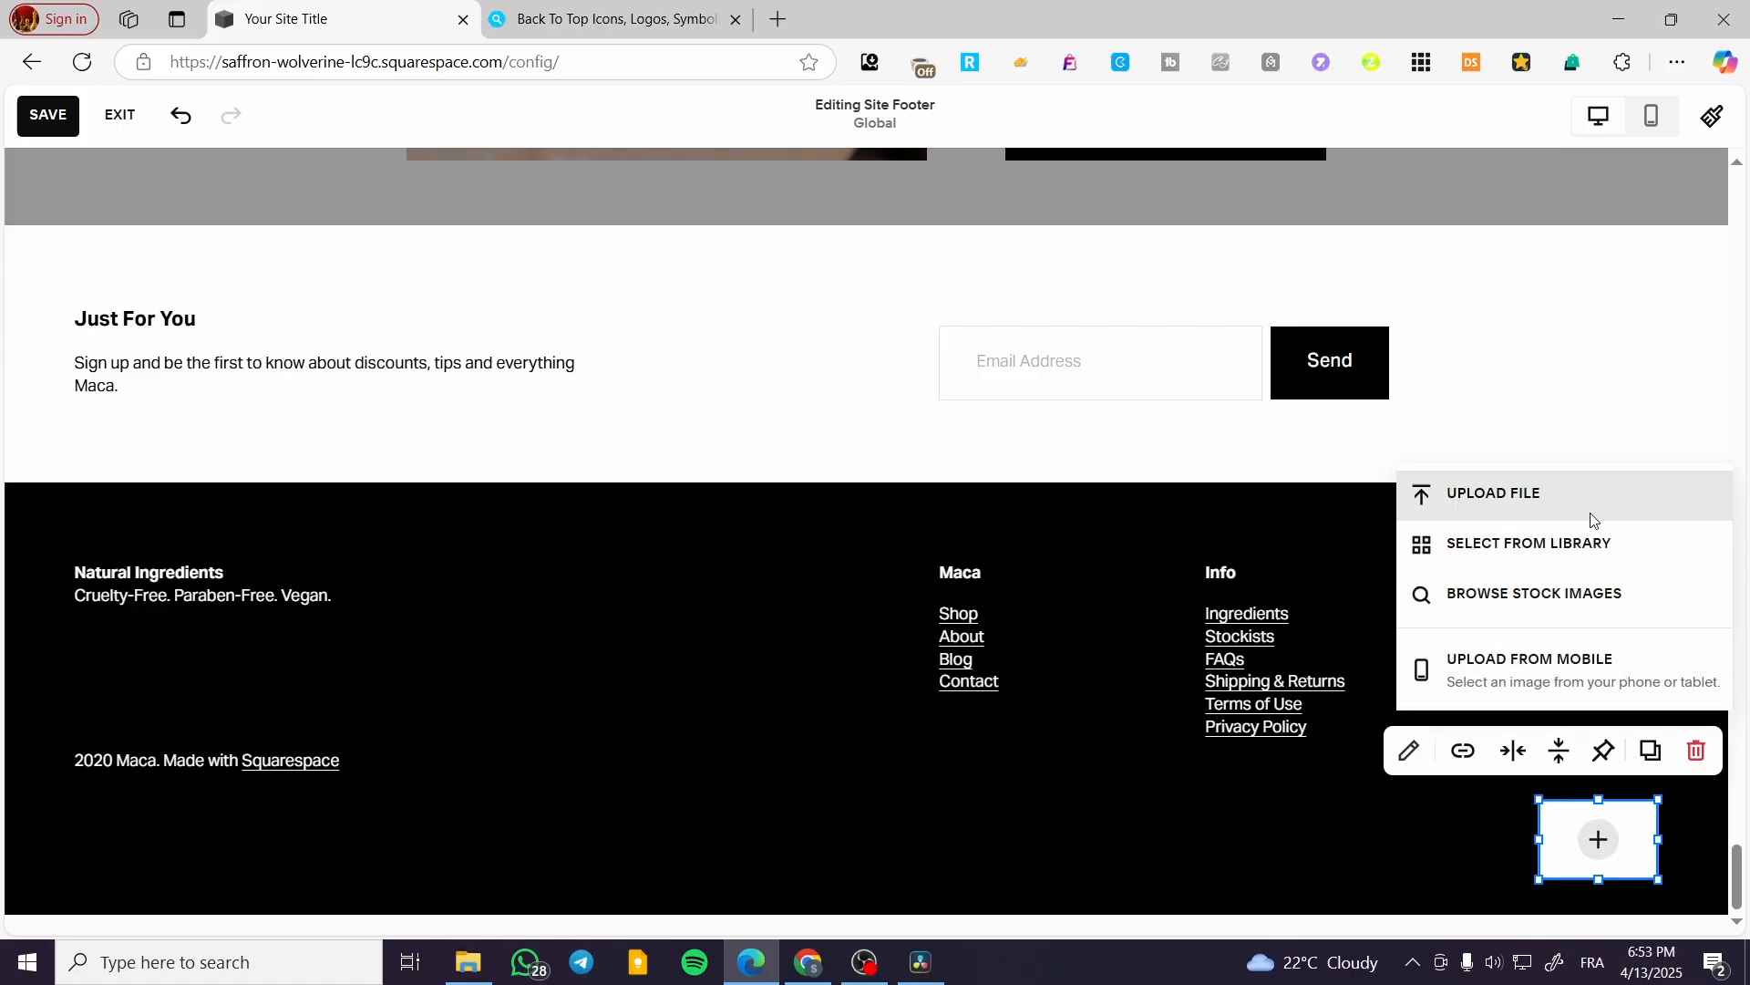
click(1597, 511)
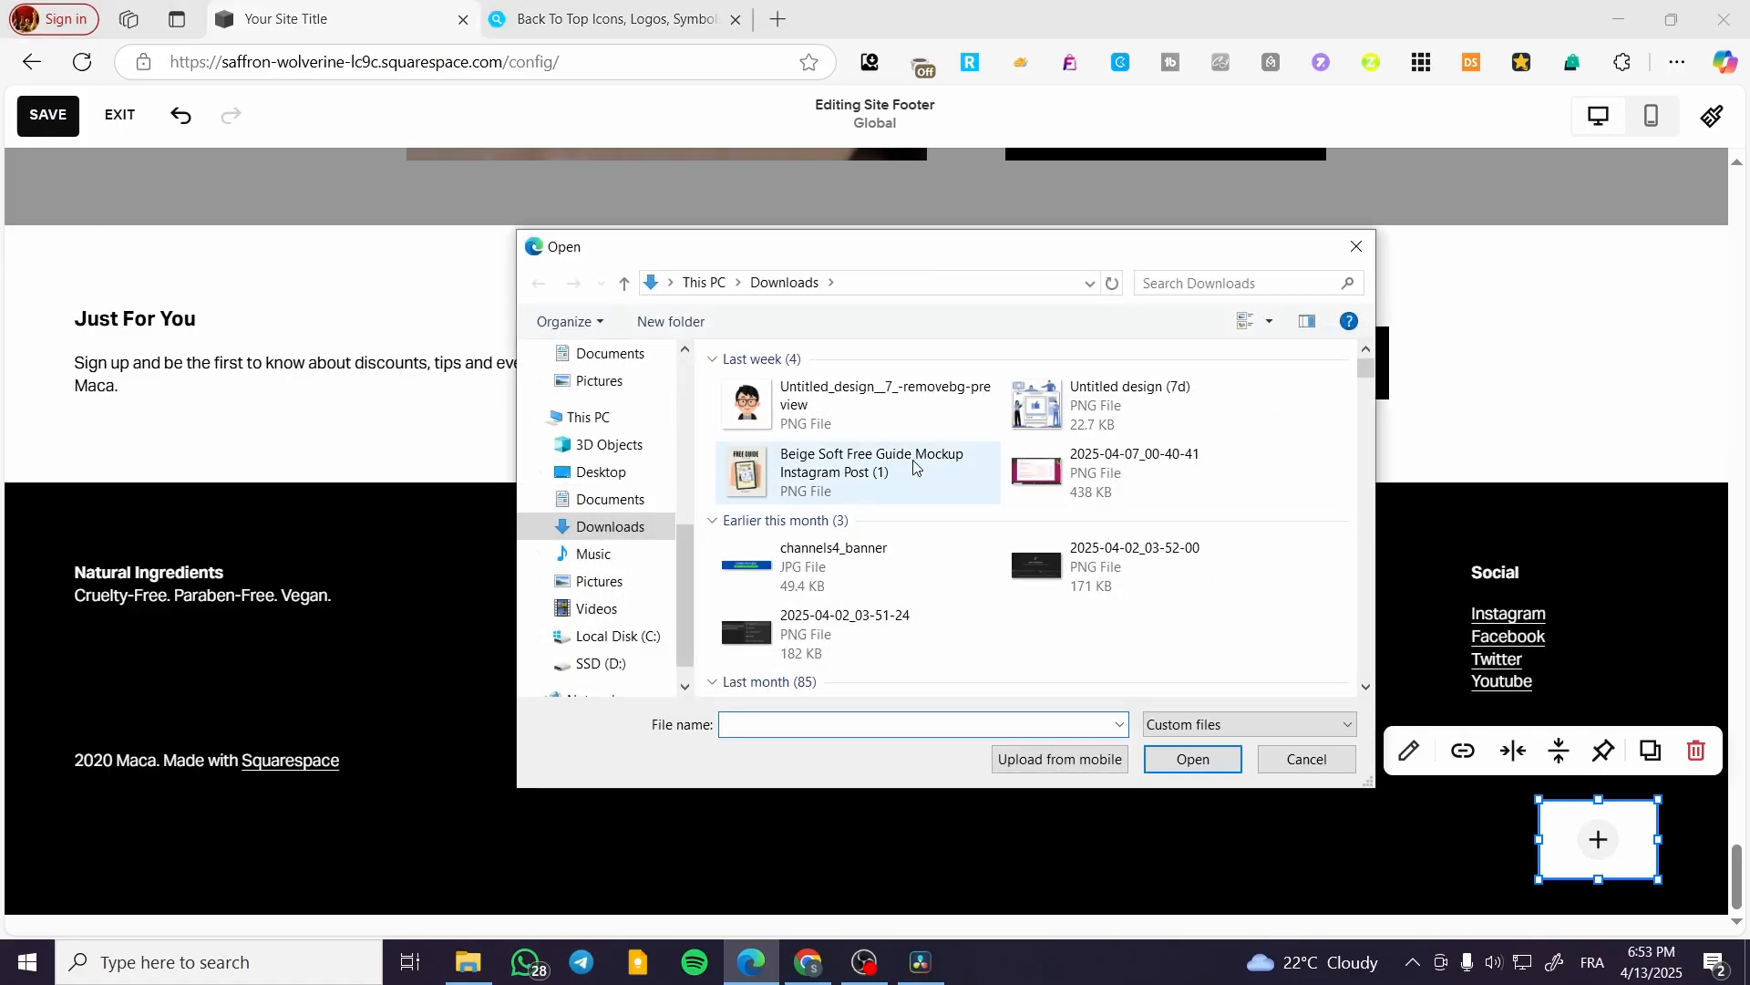
click(1331, 724)
click(1300, 764)
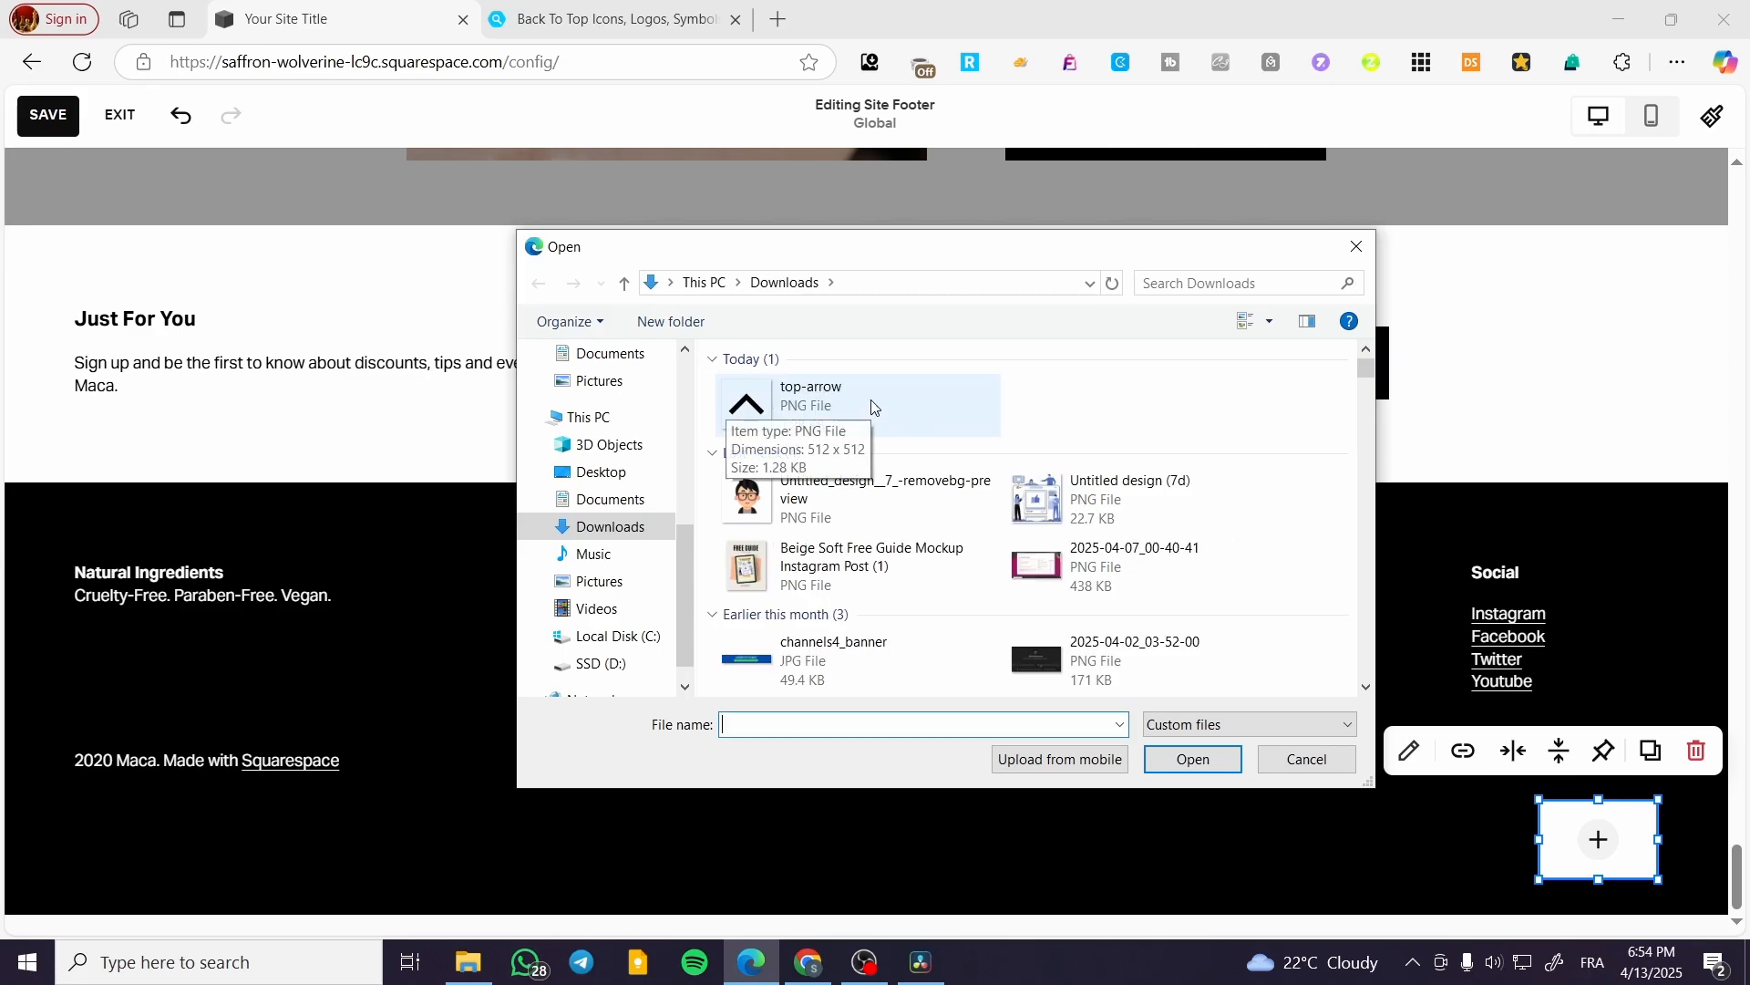
click(764, 408)
click(1202, 758)
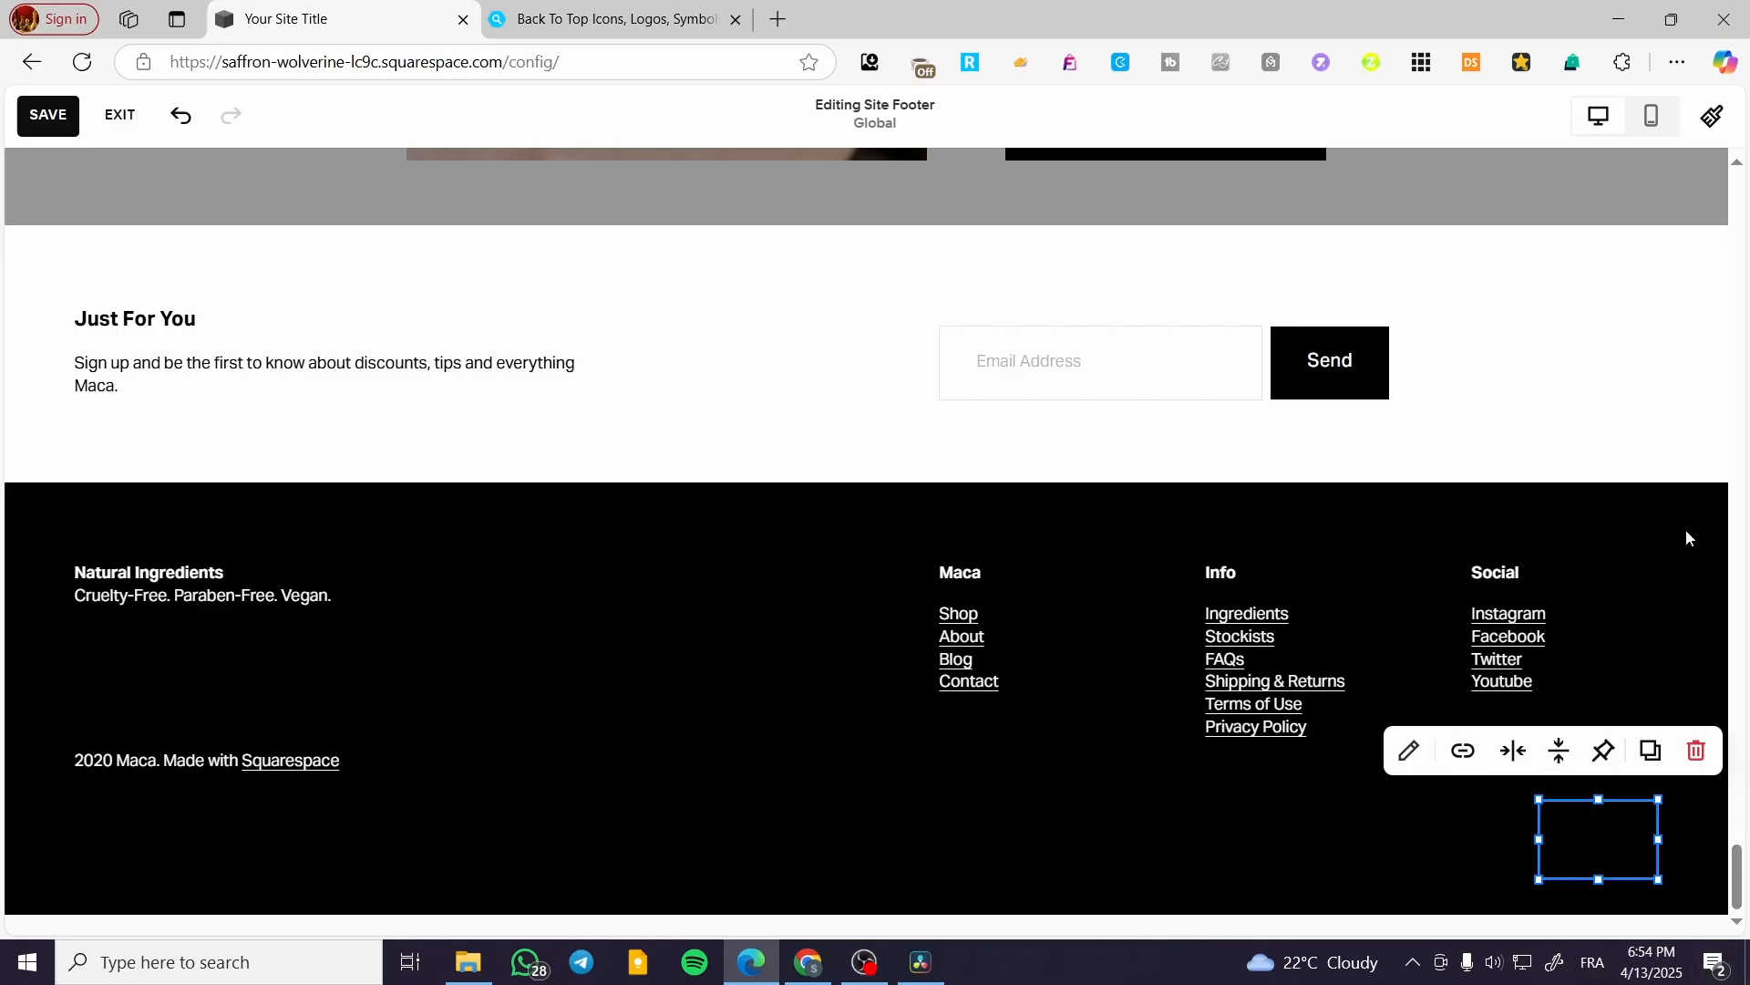
Step: Set the color theme of the black footer section to Lightest 1, save the footer and exit editing
mouse_move(1642, 855)
mouse_down()
mouse_move(1666, 498)
mouse_move(1642, 857)
mouse_up()
click(1681, 528)
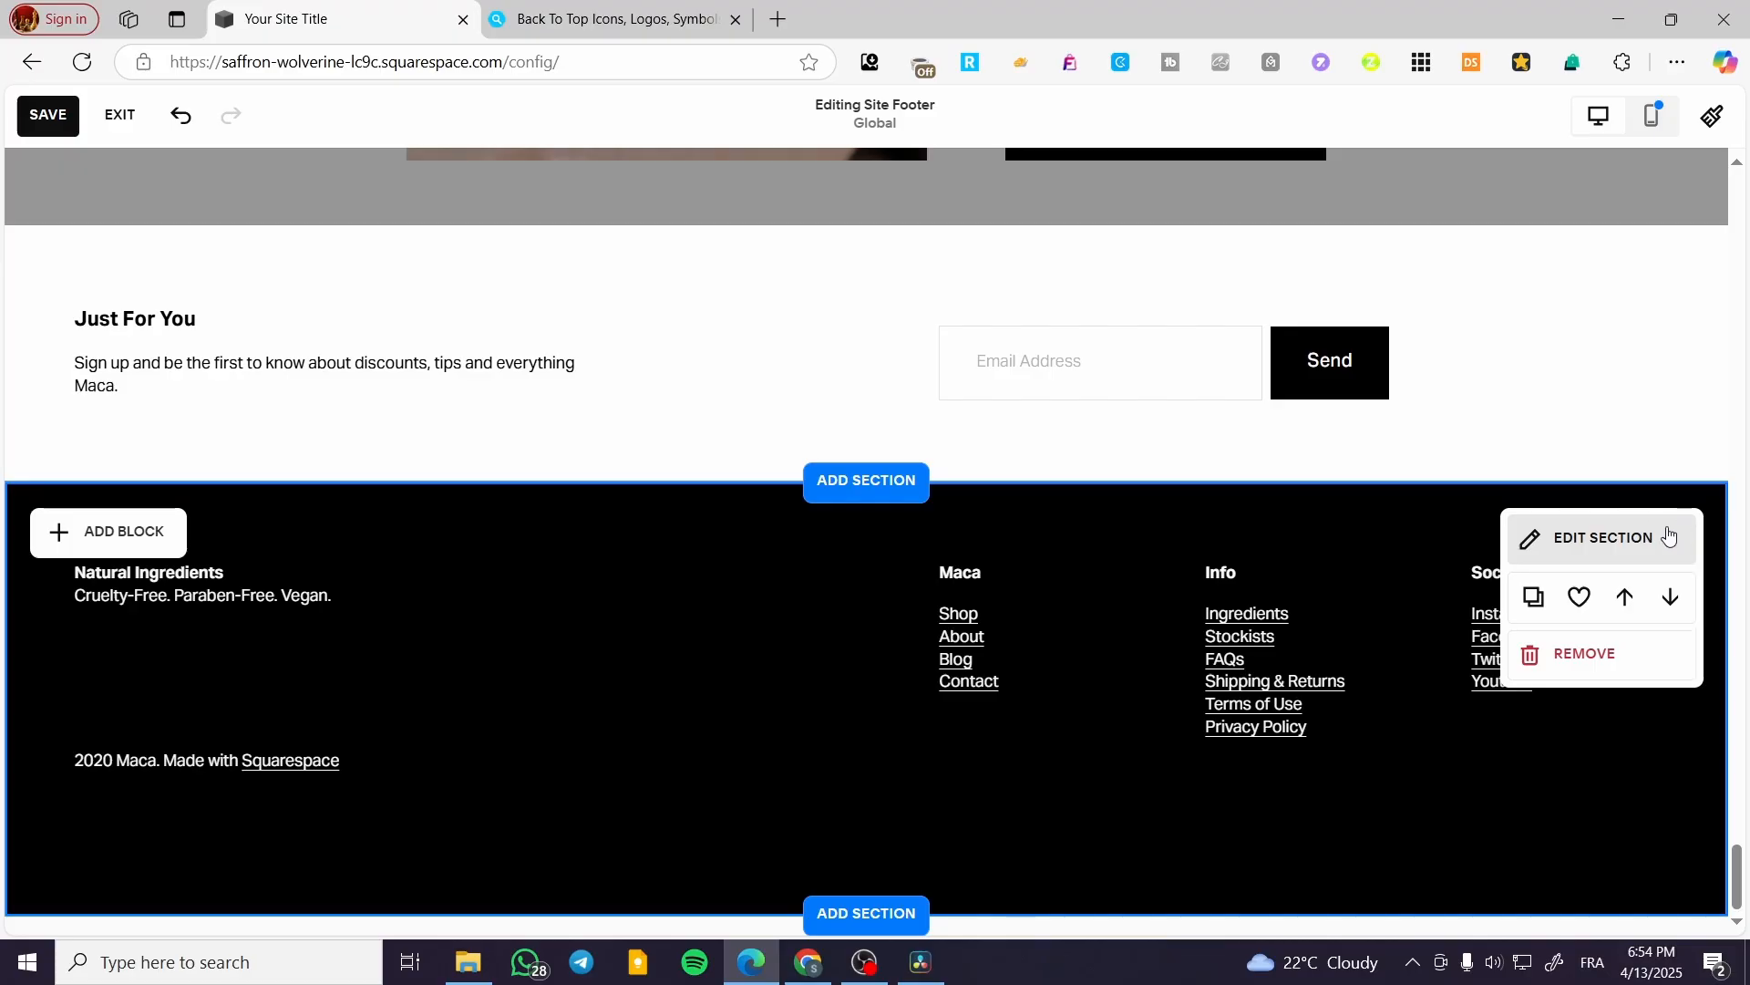
click(1669, 536)
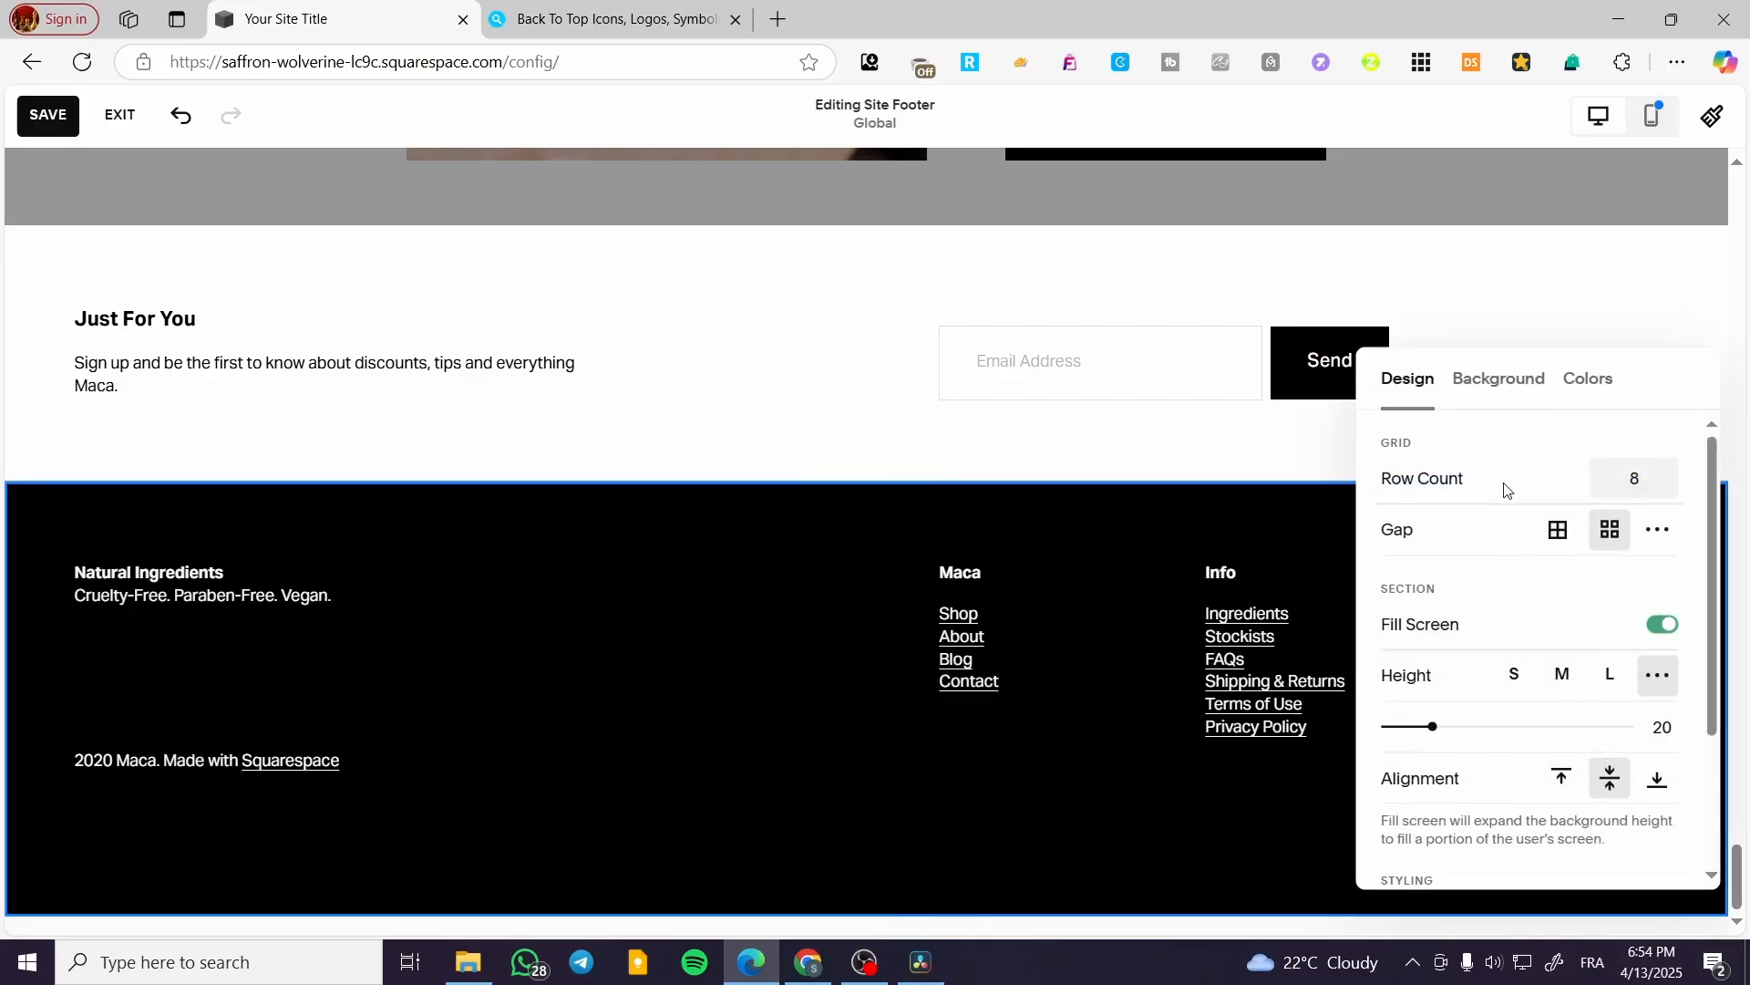
click(1516, 379)
click(1595, 386)
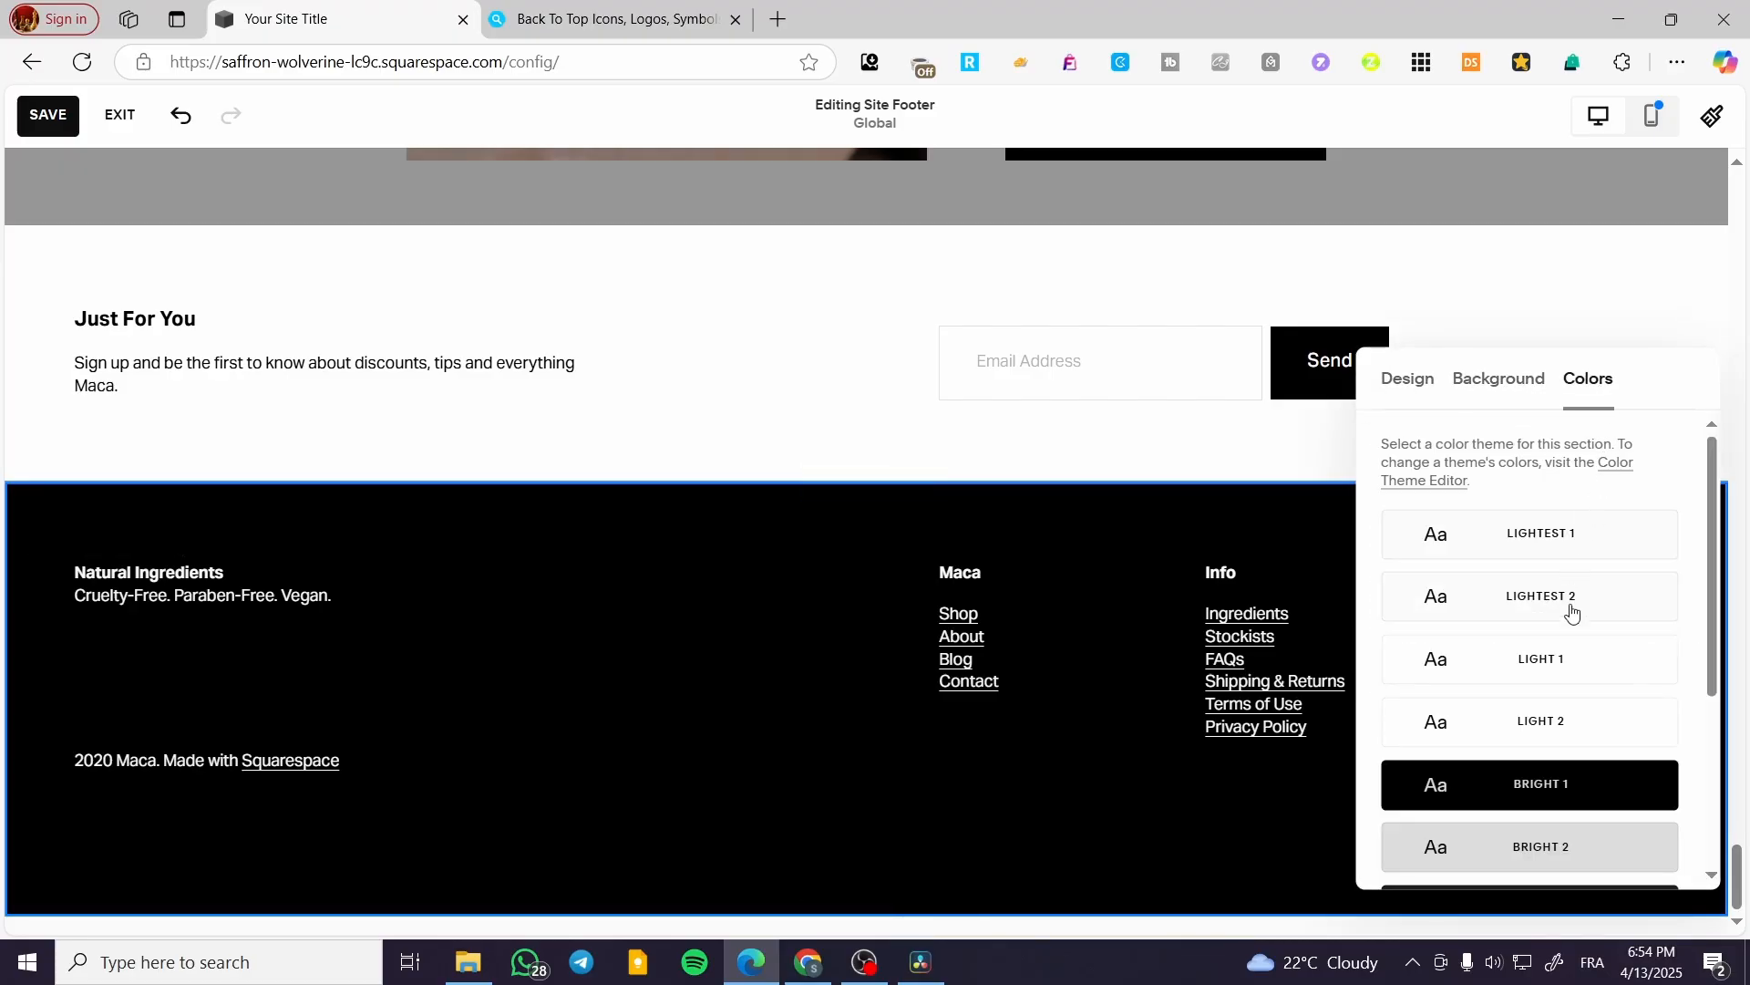
click(1579, 533)
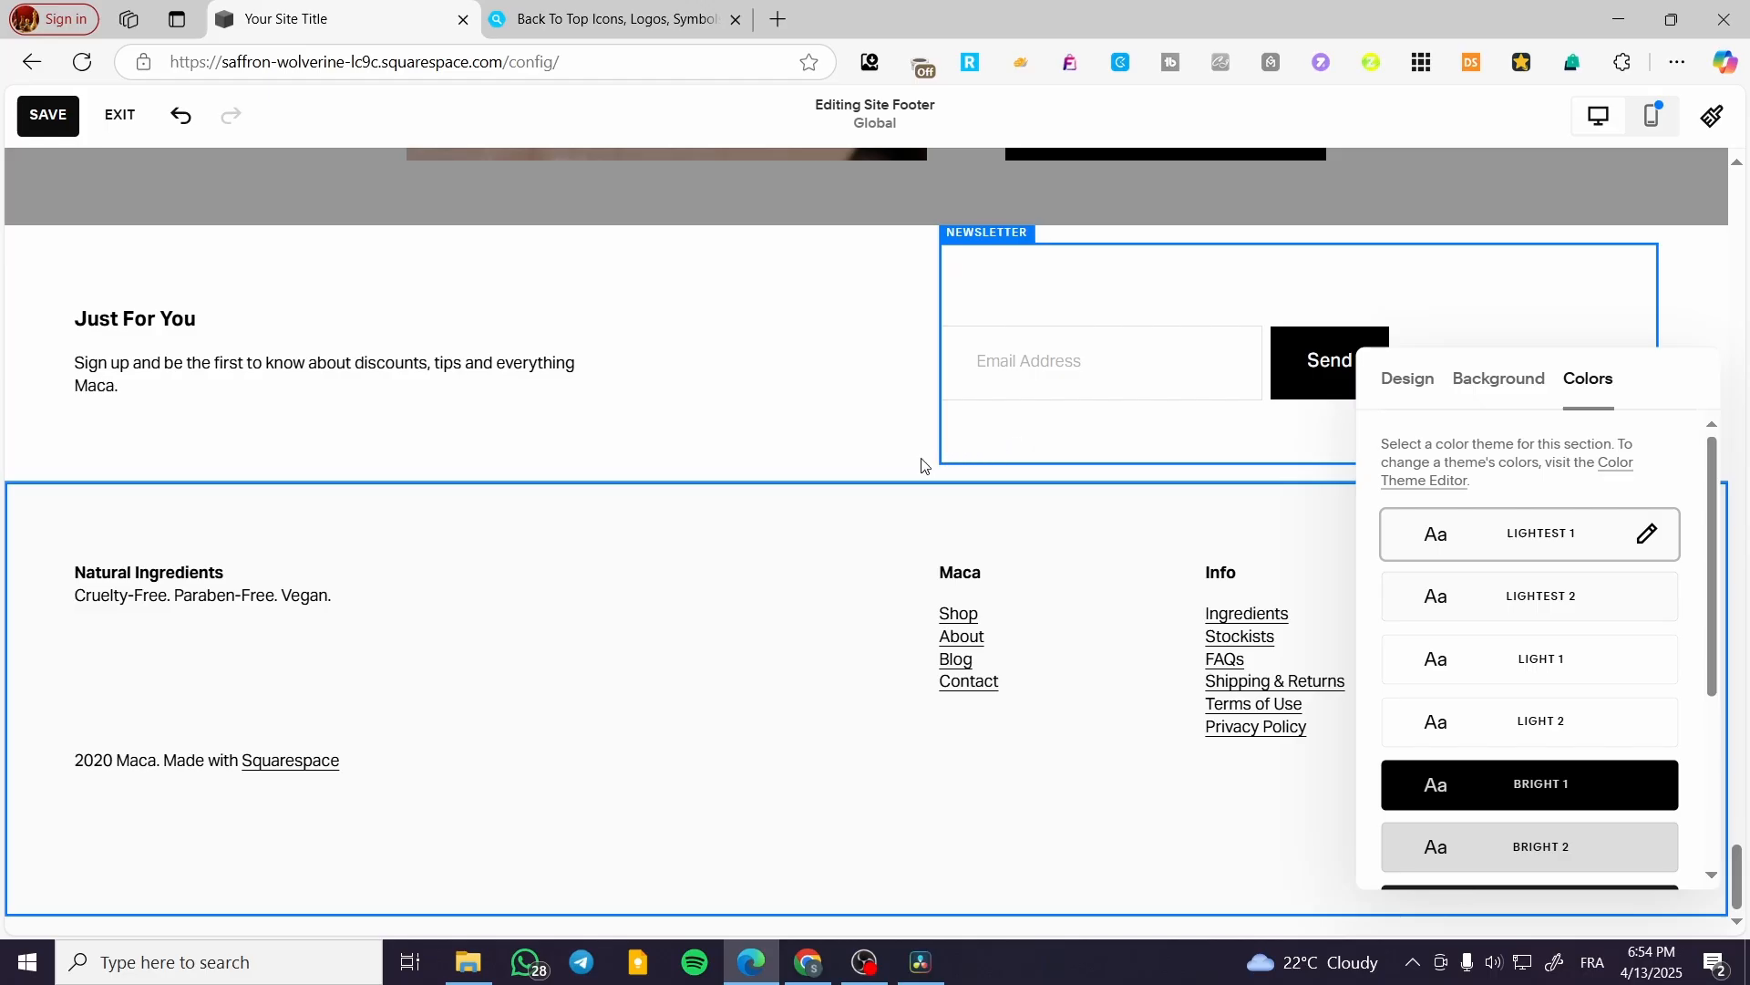
click(1159, 735)
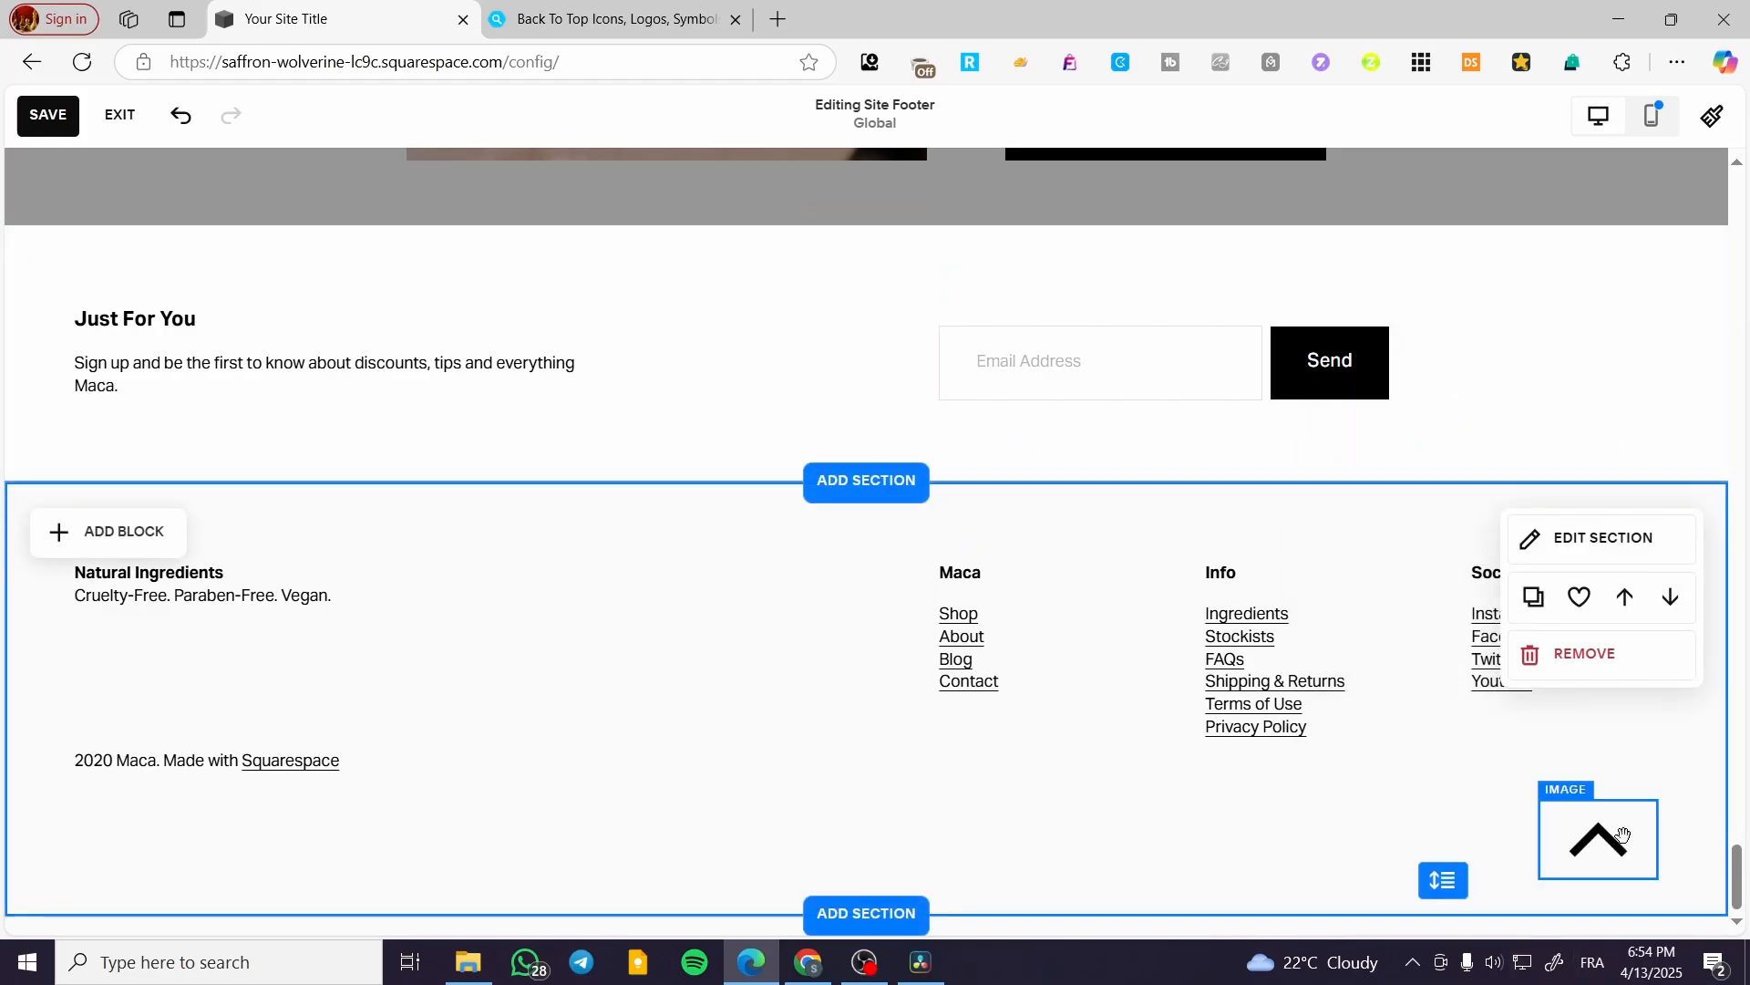
click(50, 115)
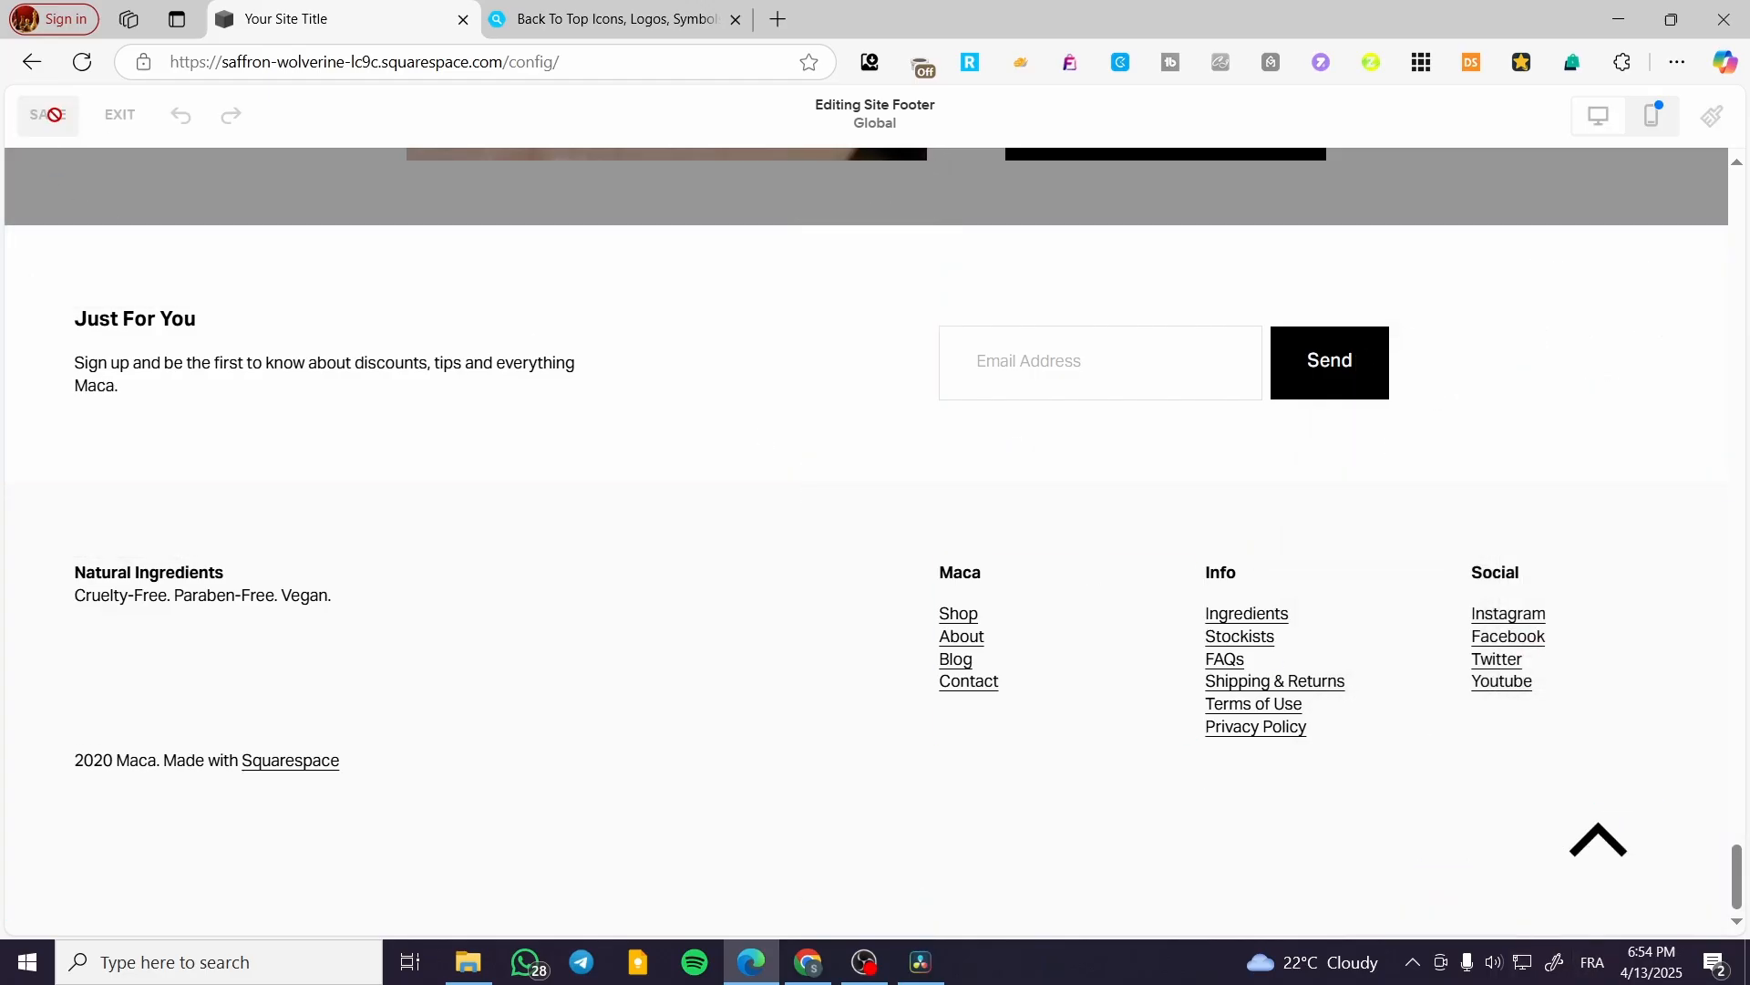
click(106, 120)
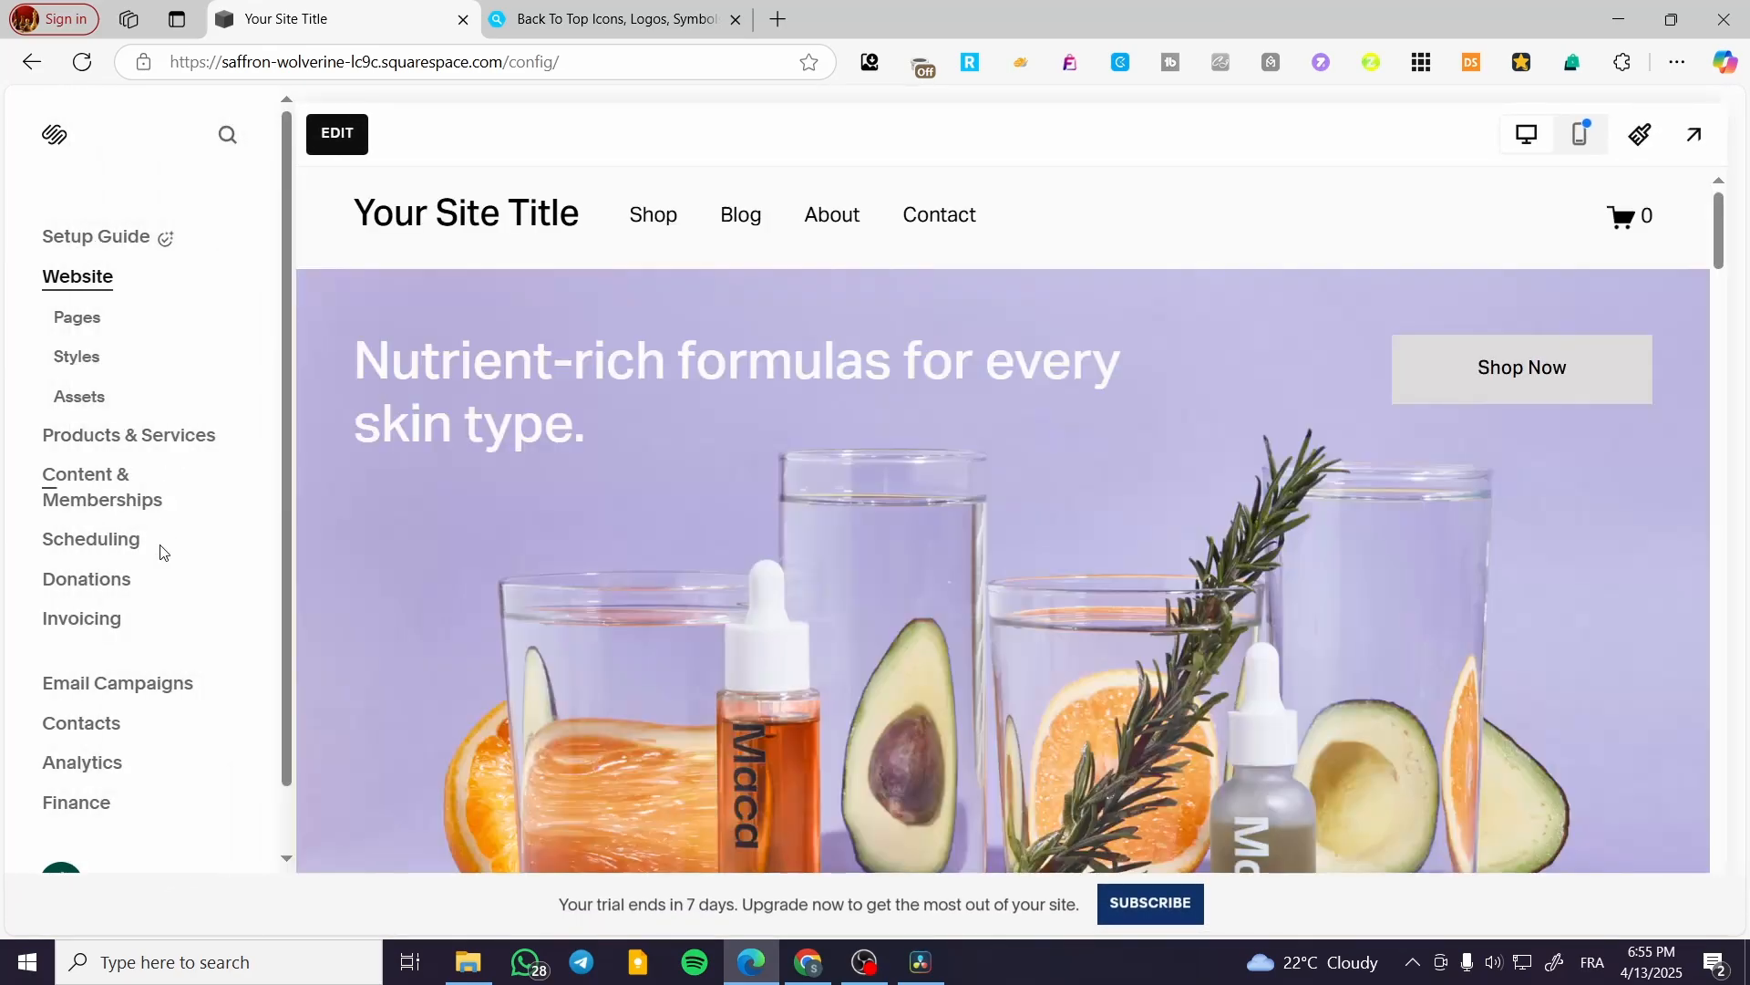
Step: Open the site's Code Injection settings from the website tools and bring up the Footer code field
click(78, 317)
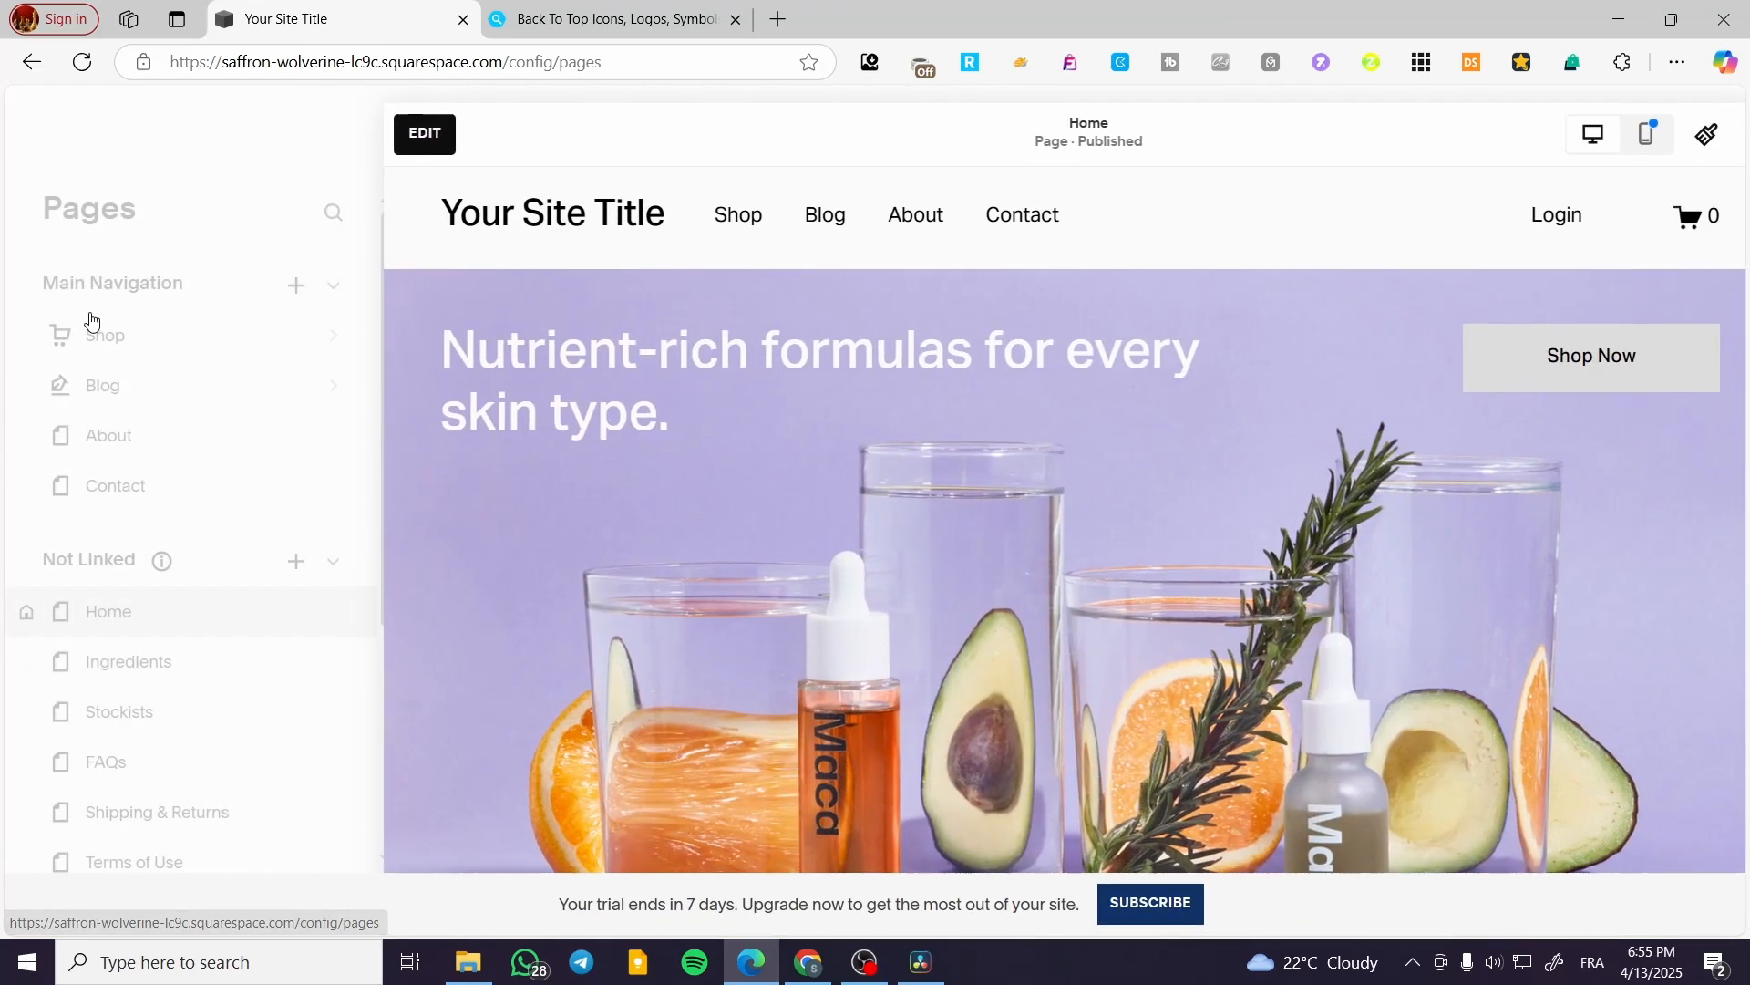
scroll(91, 347, down, 4)
click(103, 766)
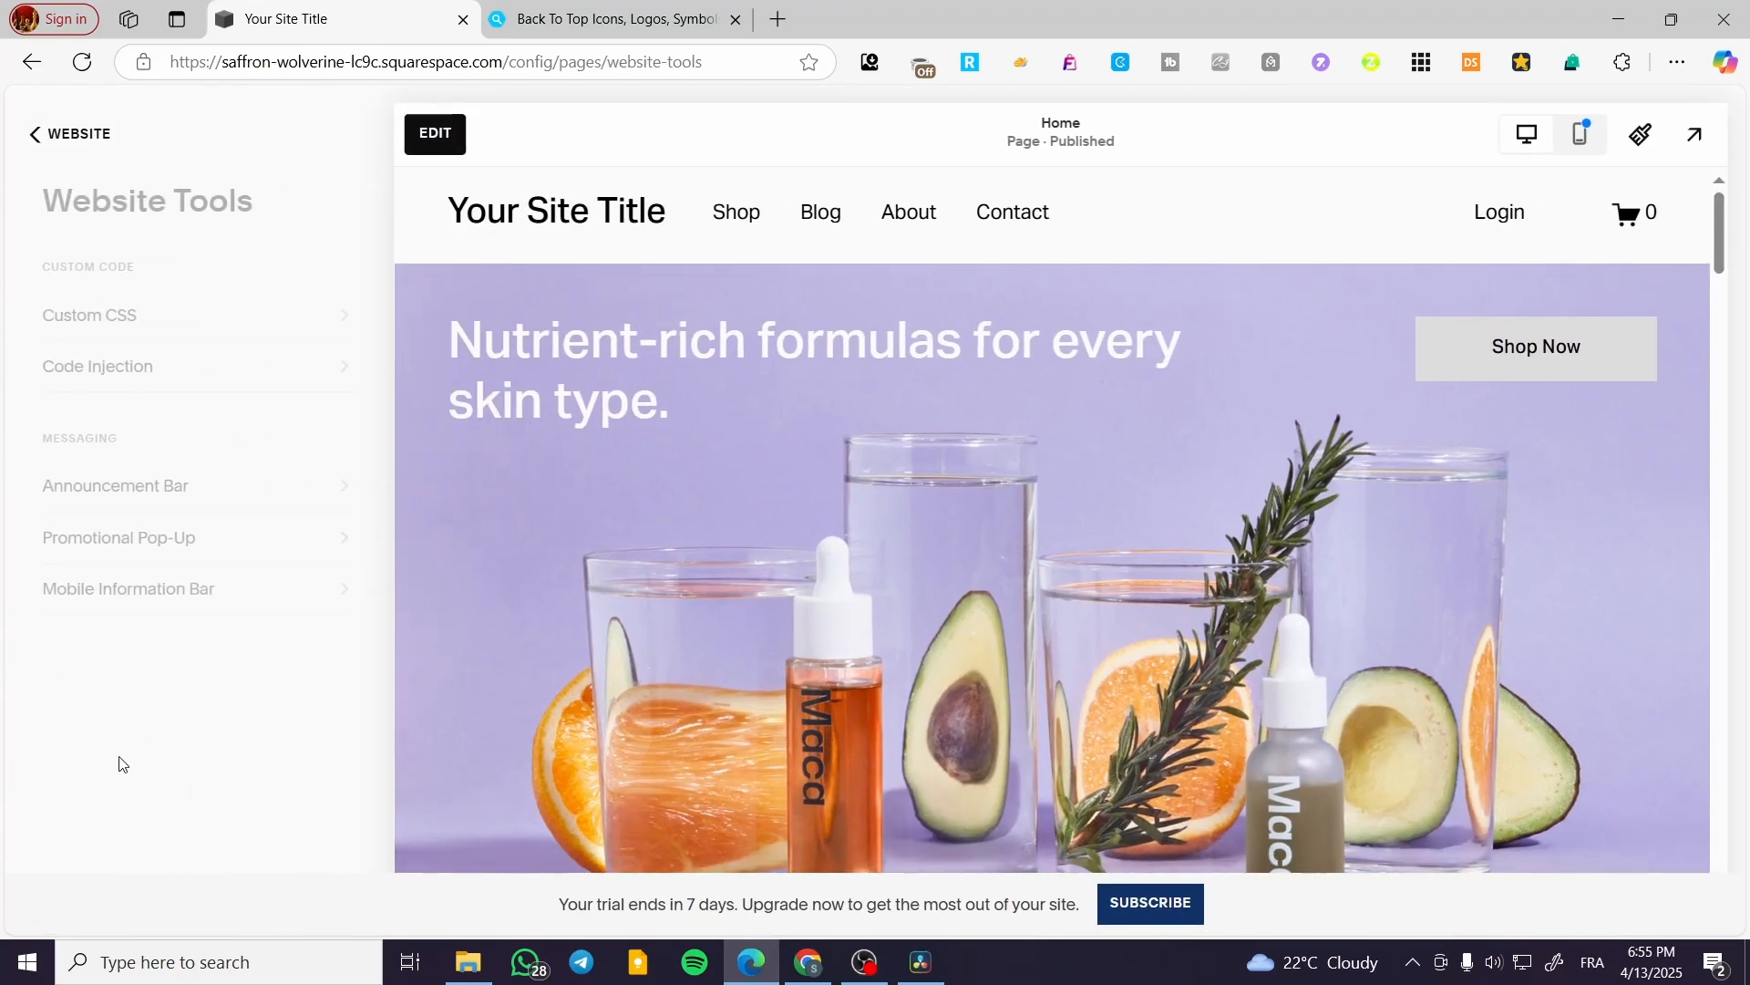
click(125, 374)
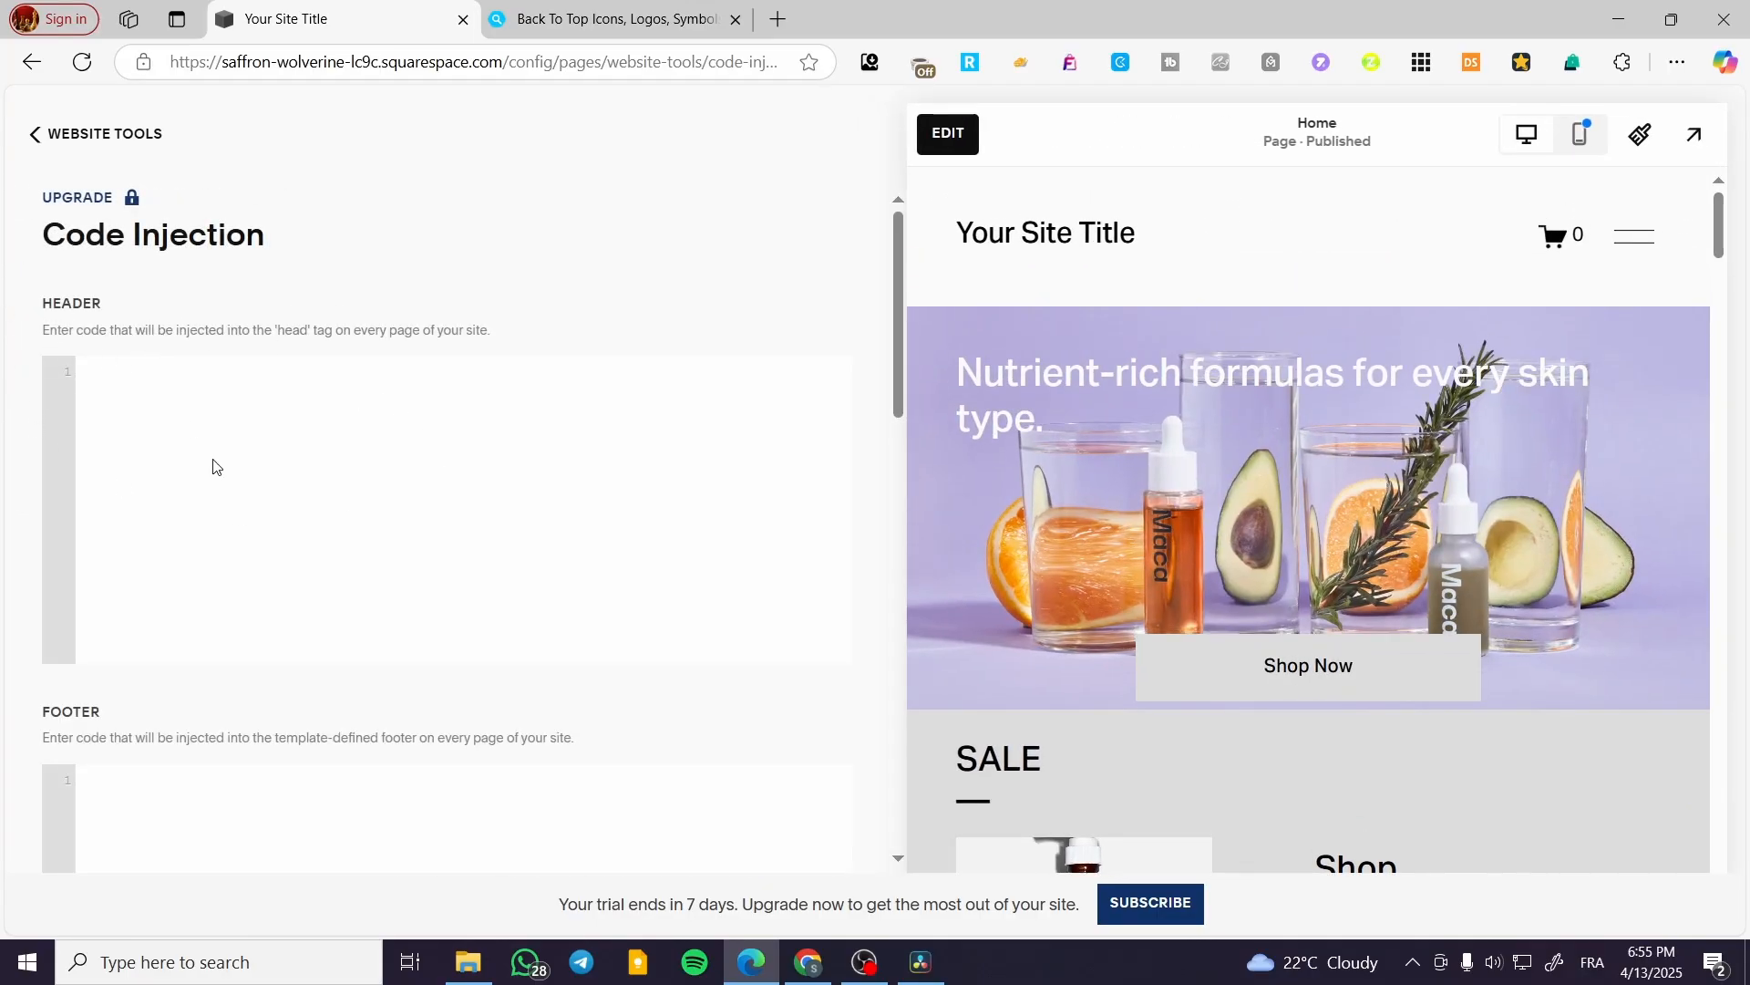
scroll(369, 730, down, 7)
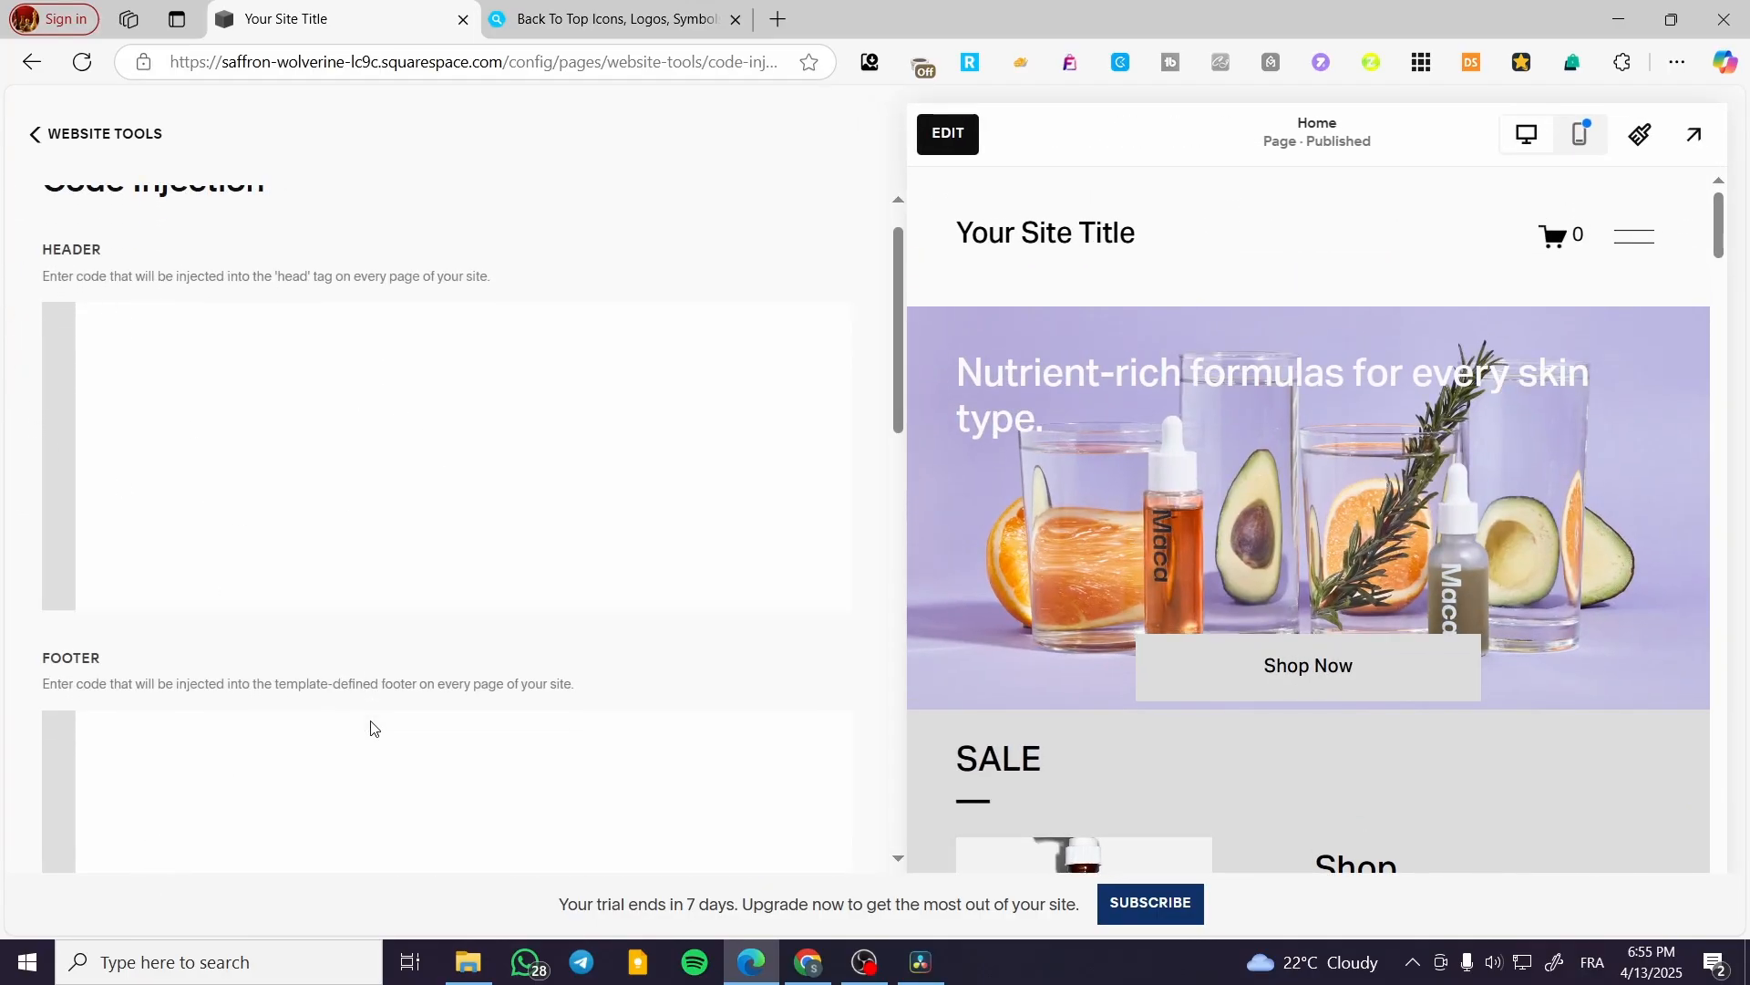
scroll(344, 593, up, 5)
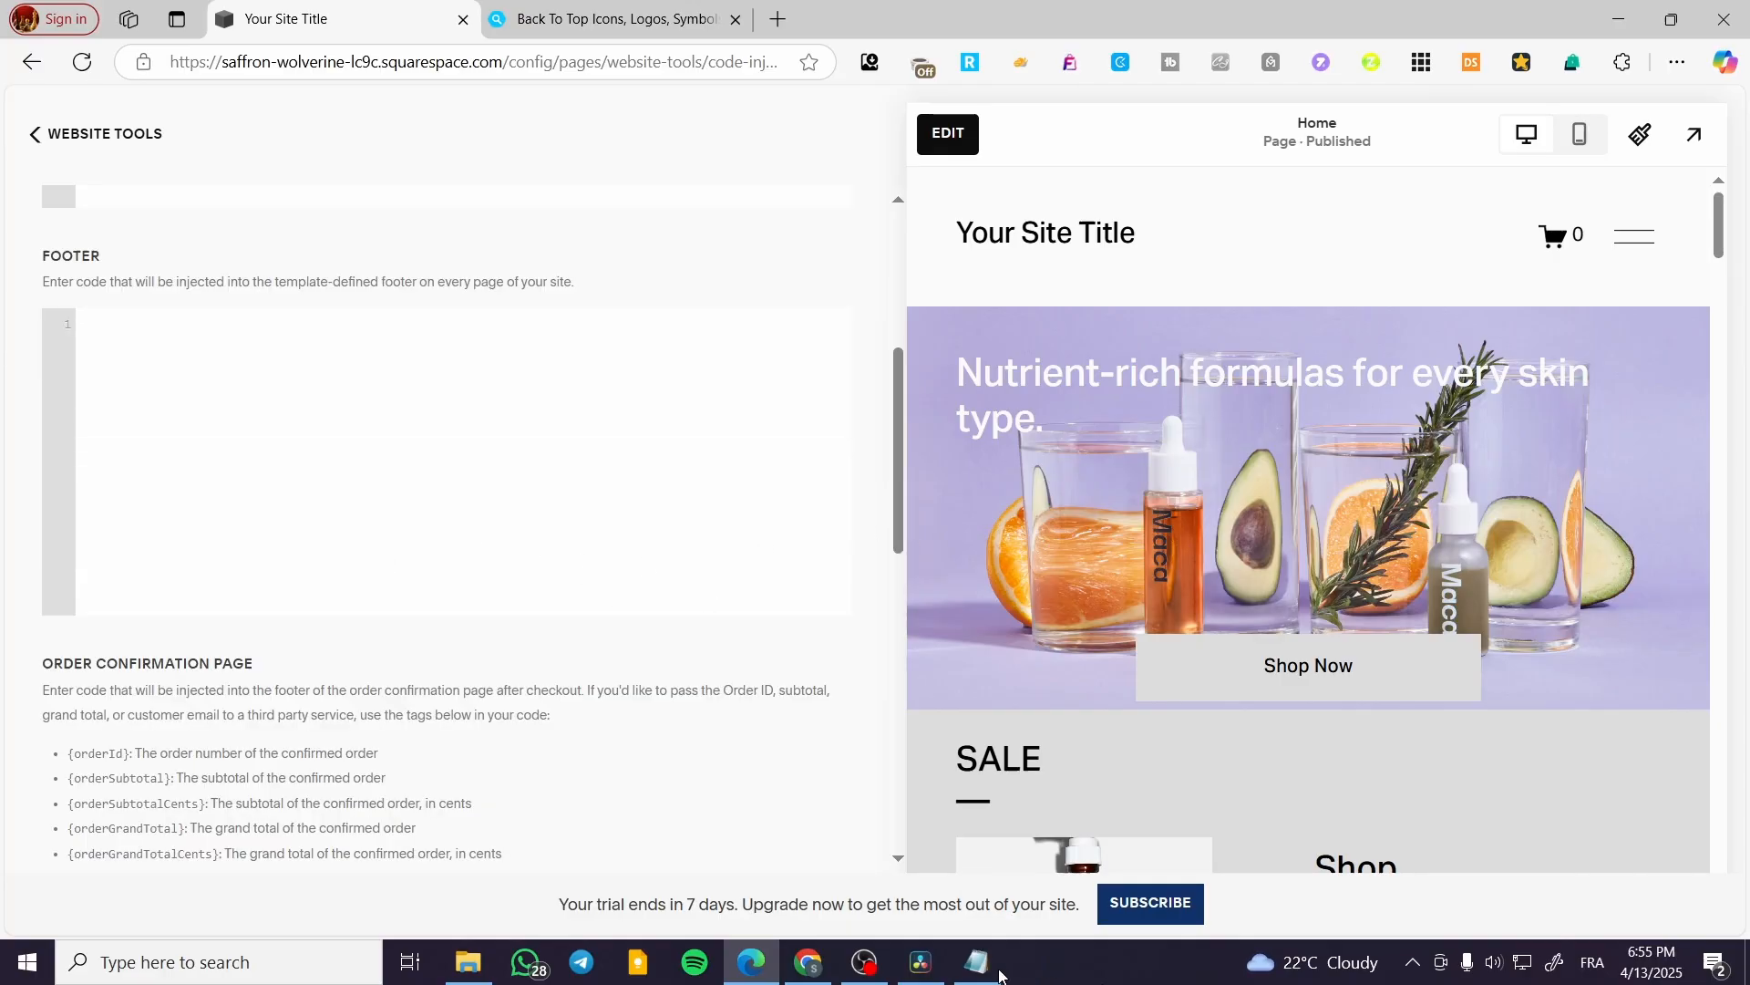
Step: Switch to the "Code for back to top" file in Notepad and change the heading "Header code" to "Footer code"
click(992, 968)
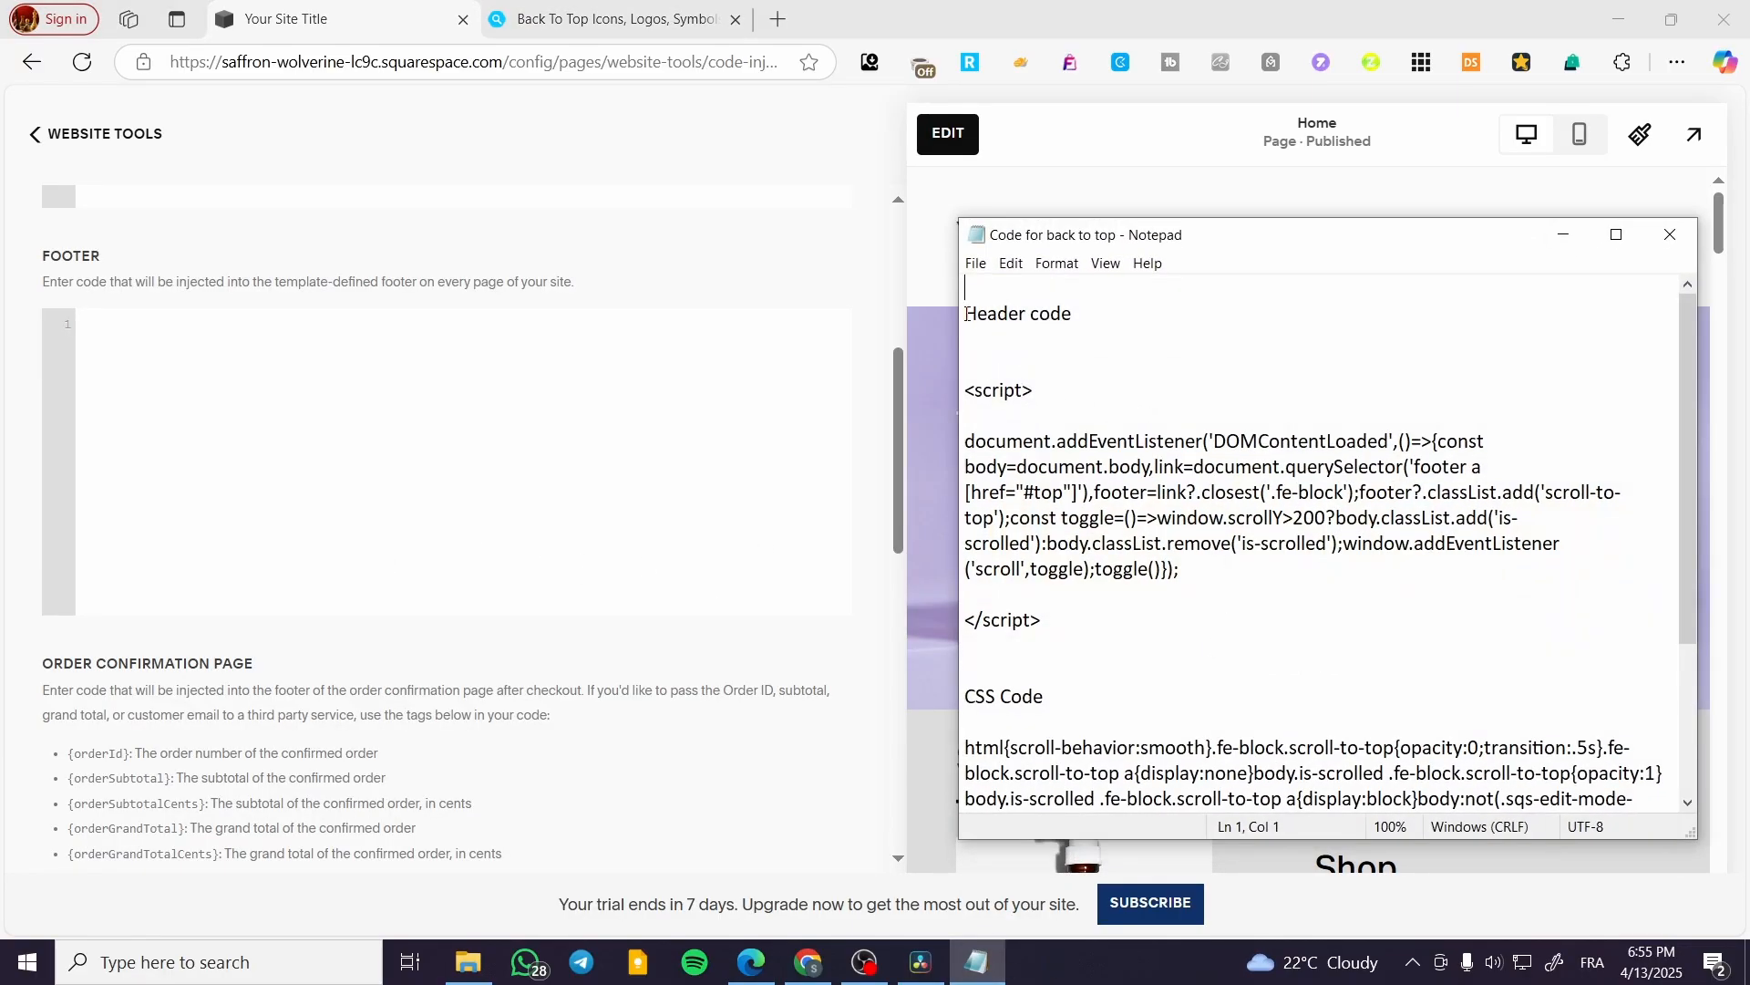
drag(1025, 310, 968, 307)
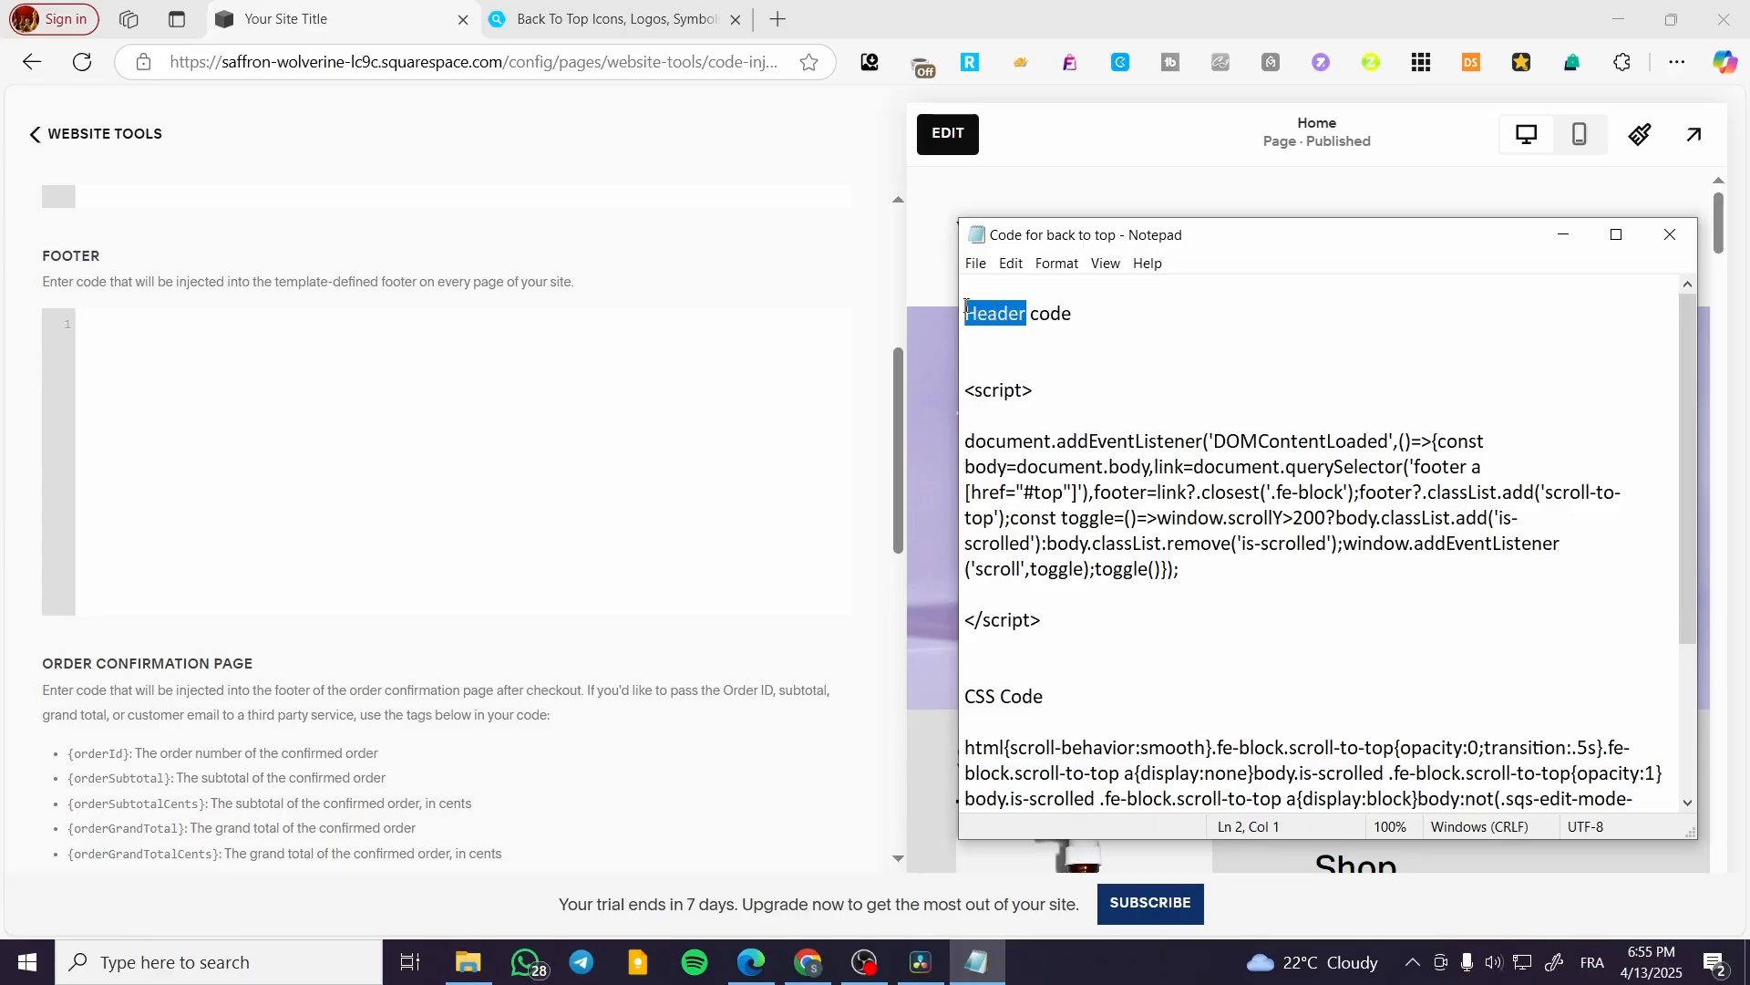
text(Foot)
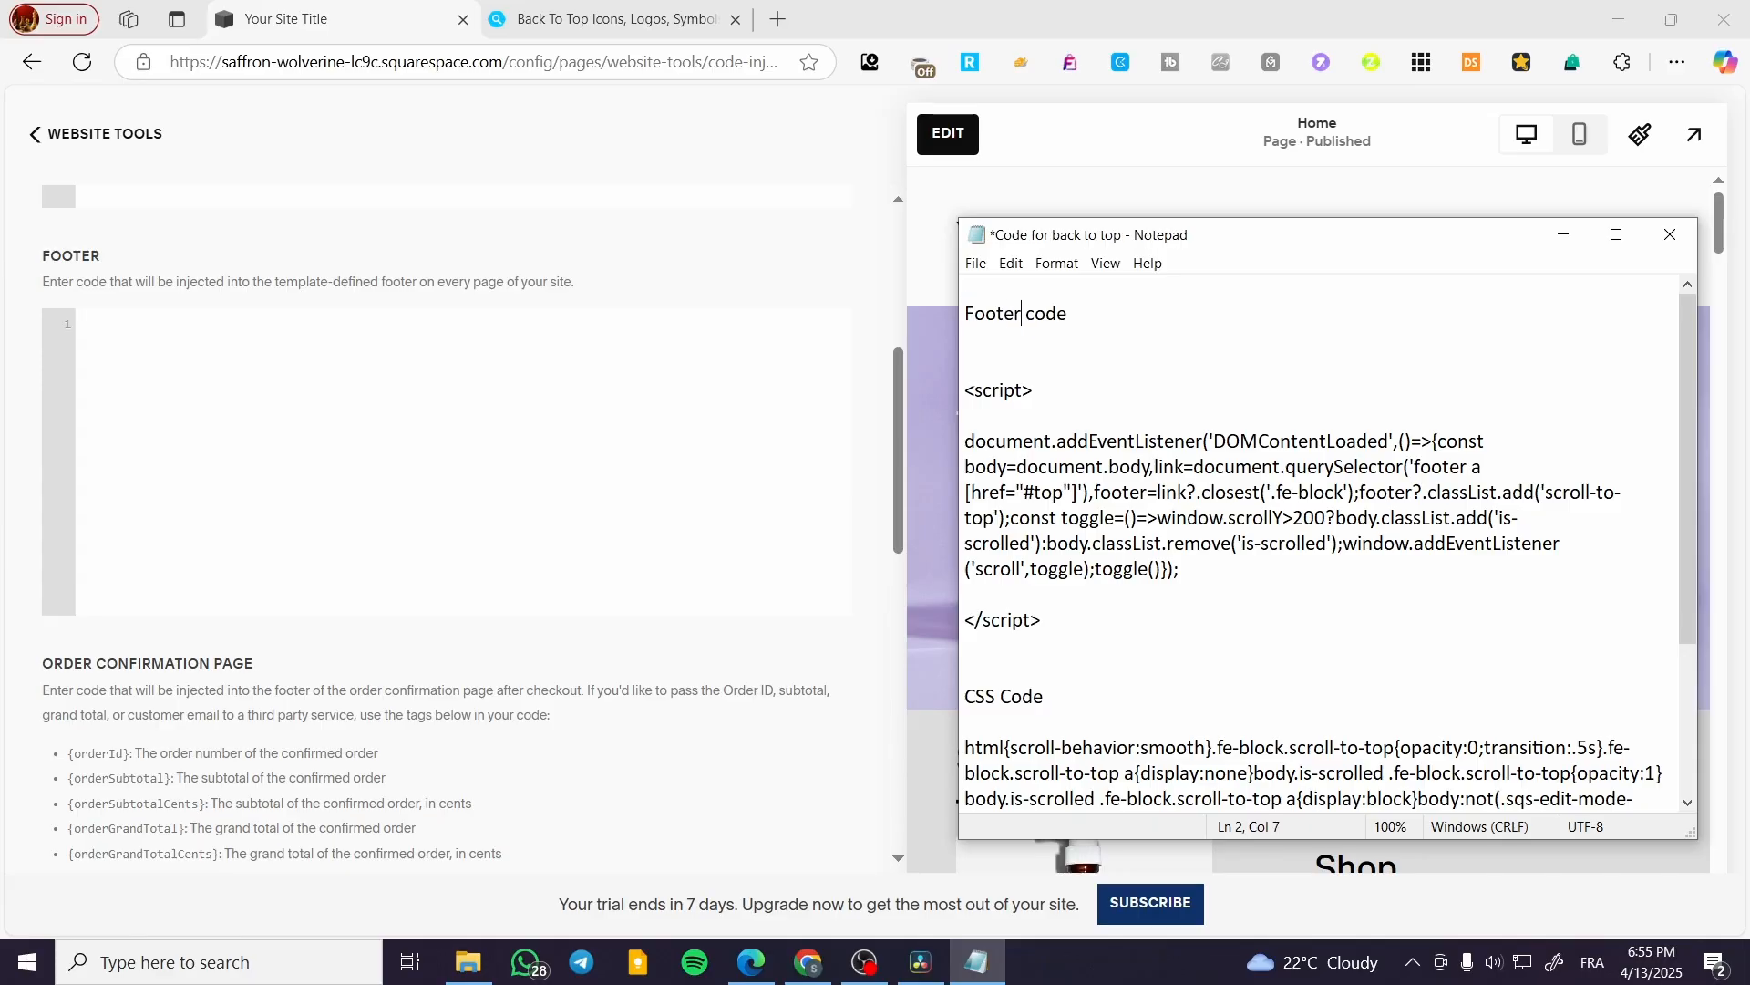
Step: Copy the complete script block from Notepad into the site's Footer code injection field and save it
drag(968, 384, 1073, 612)
click(437, 580)
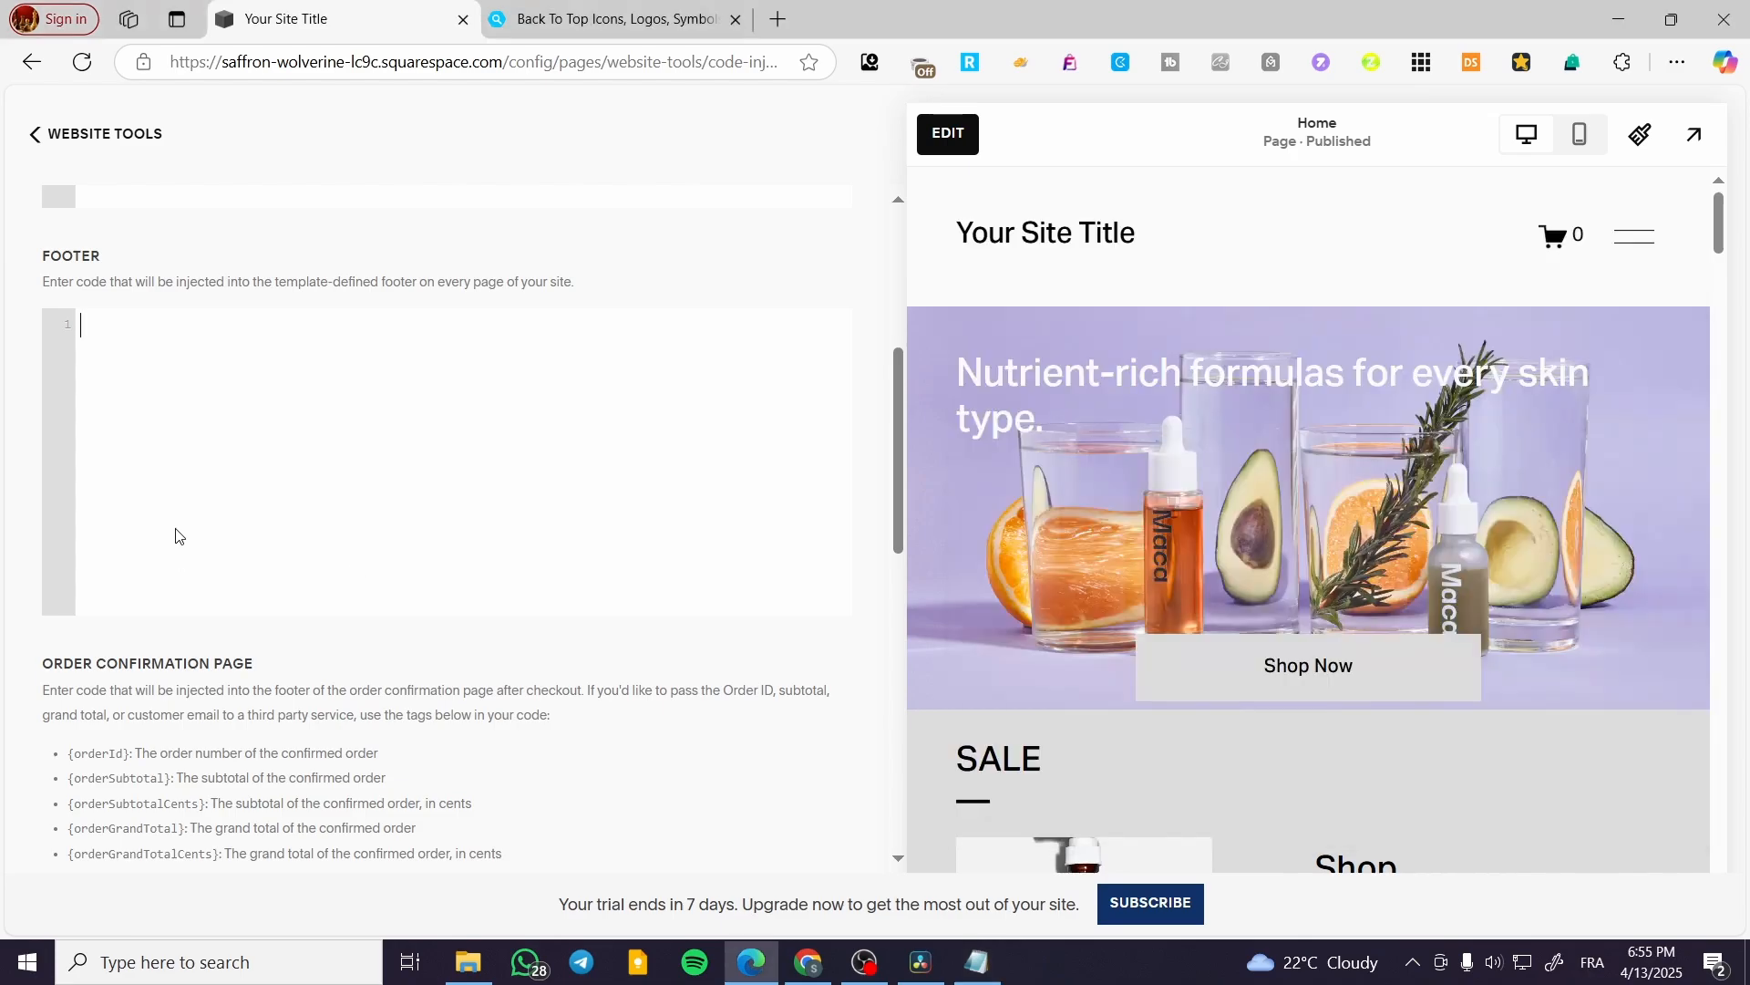
text(<script>  document.addEventListener('DOMContentLoaded',()=>{const body=document.body,link=document.querySelector('footer a[href="#top"]'),footer=link?.closest('.fe-block');footer?.classList.add('scroll-to-top');const toggle=()=>window.scrollY>200?body.classList.add('is-scrolled'):body.classList.remove('is-scrolled');window.addEventListener('scroll',toggle);toggle()});  </script>)
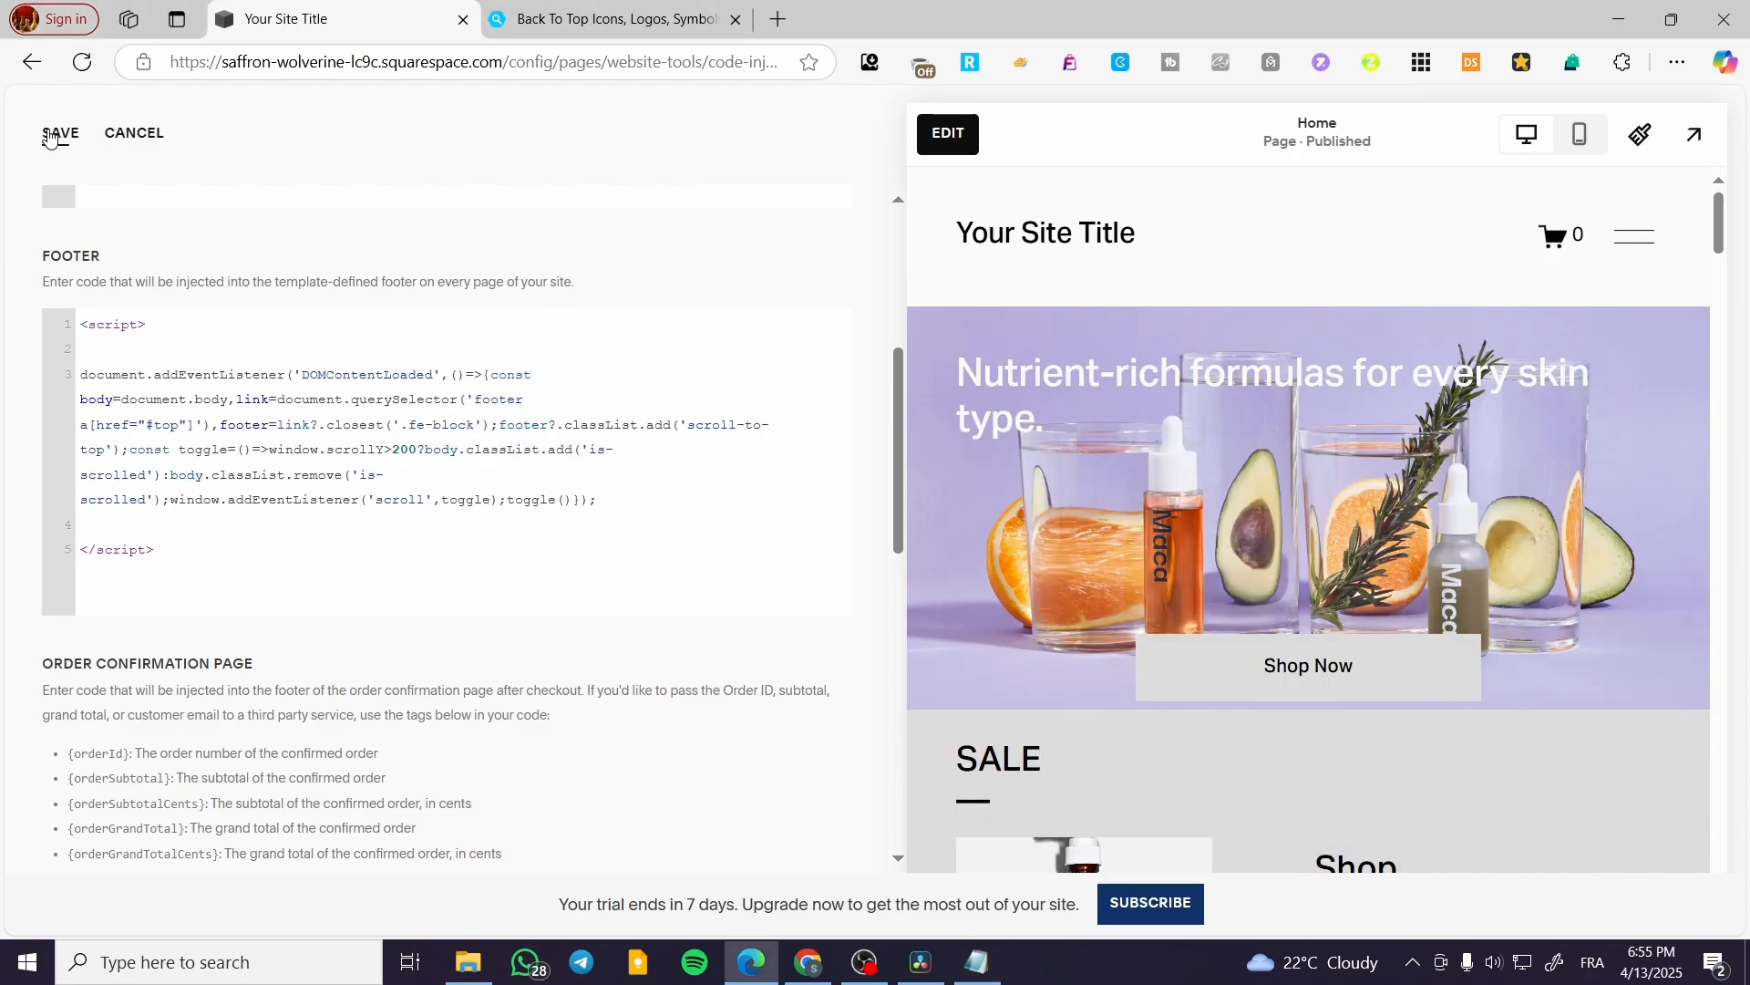
key(ctrl+s)
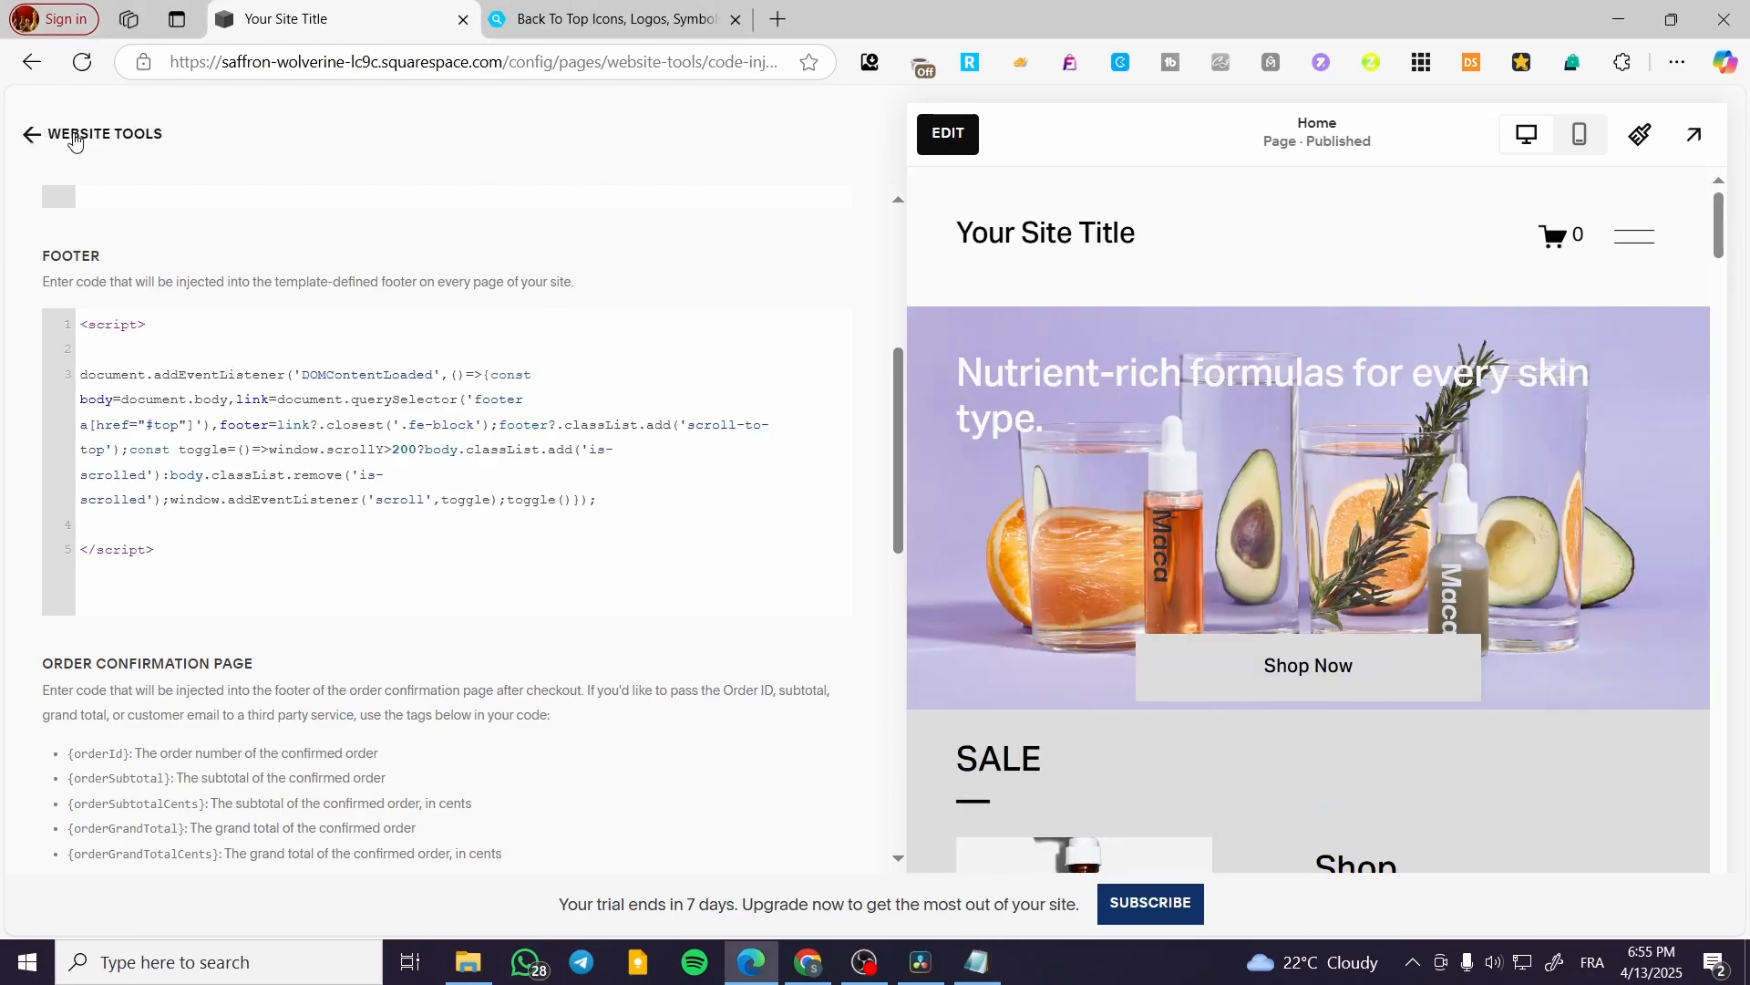
Step: Copy the CSS code from Notepad, starting at html{scroll-behavior:smooth}, into the site's Custom CSS and save it
click(76, 136)
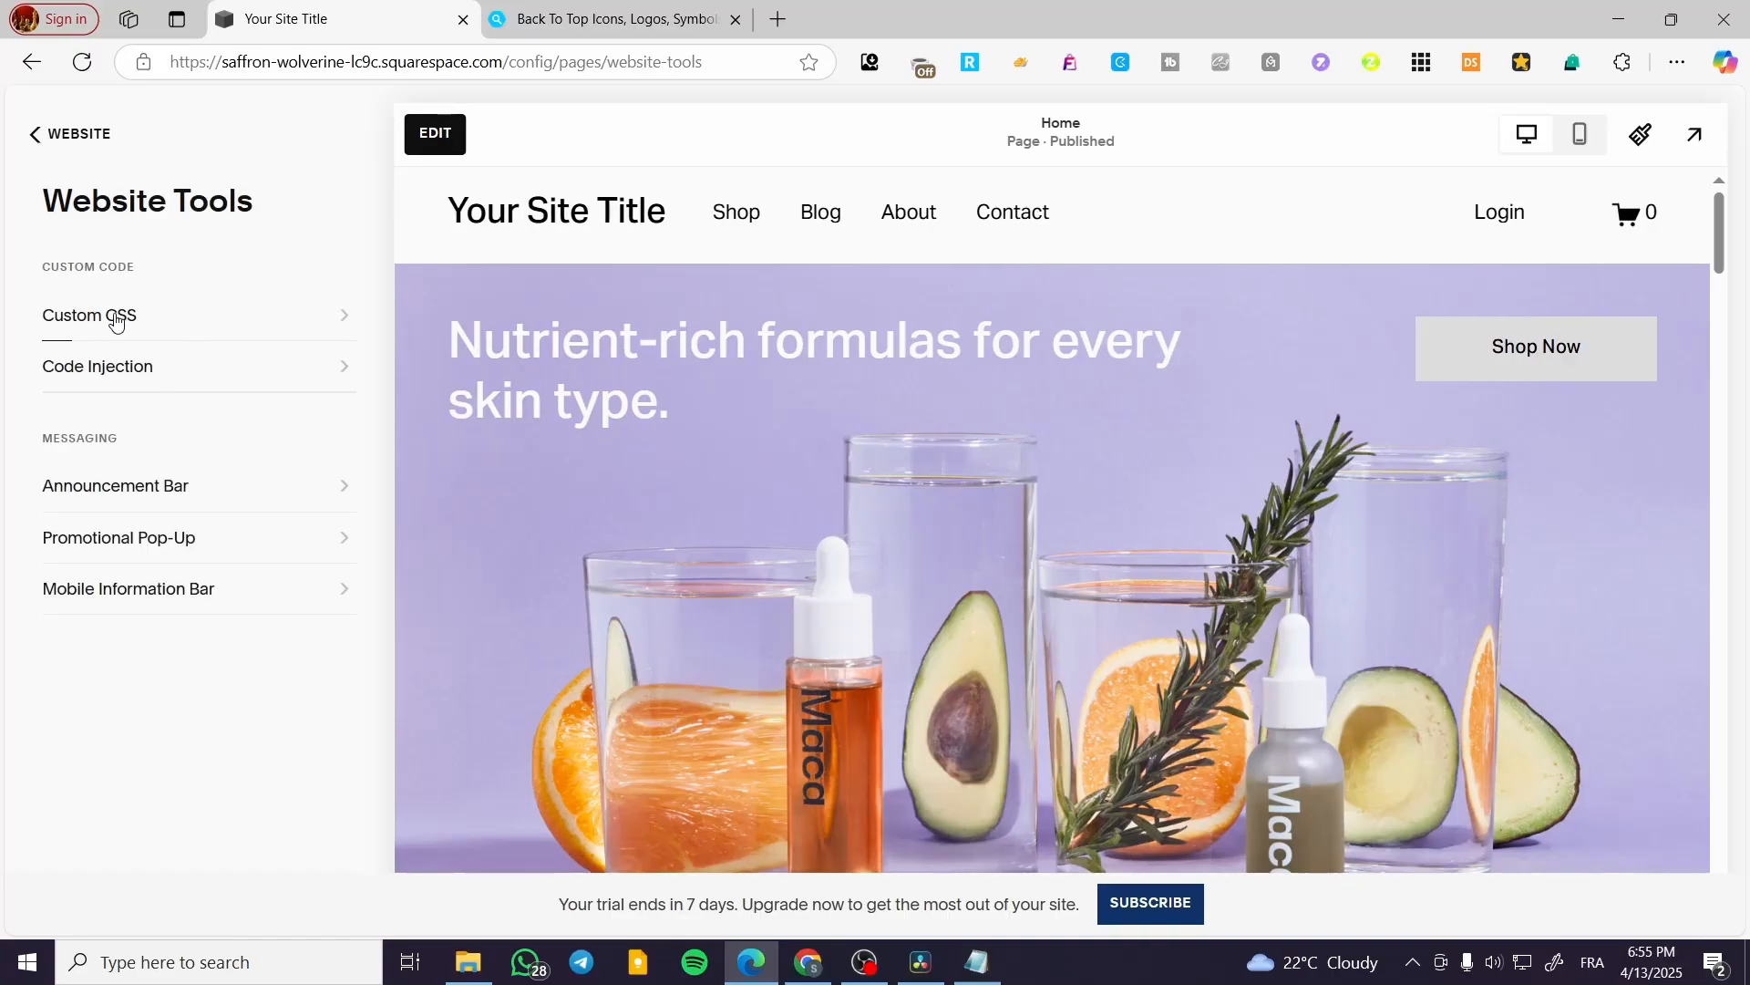
click(118, 319)
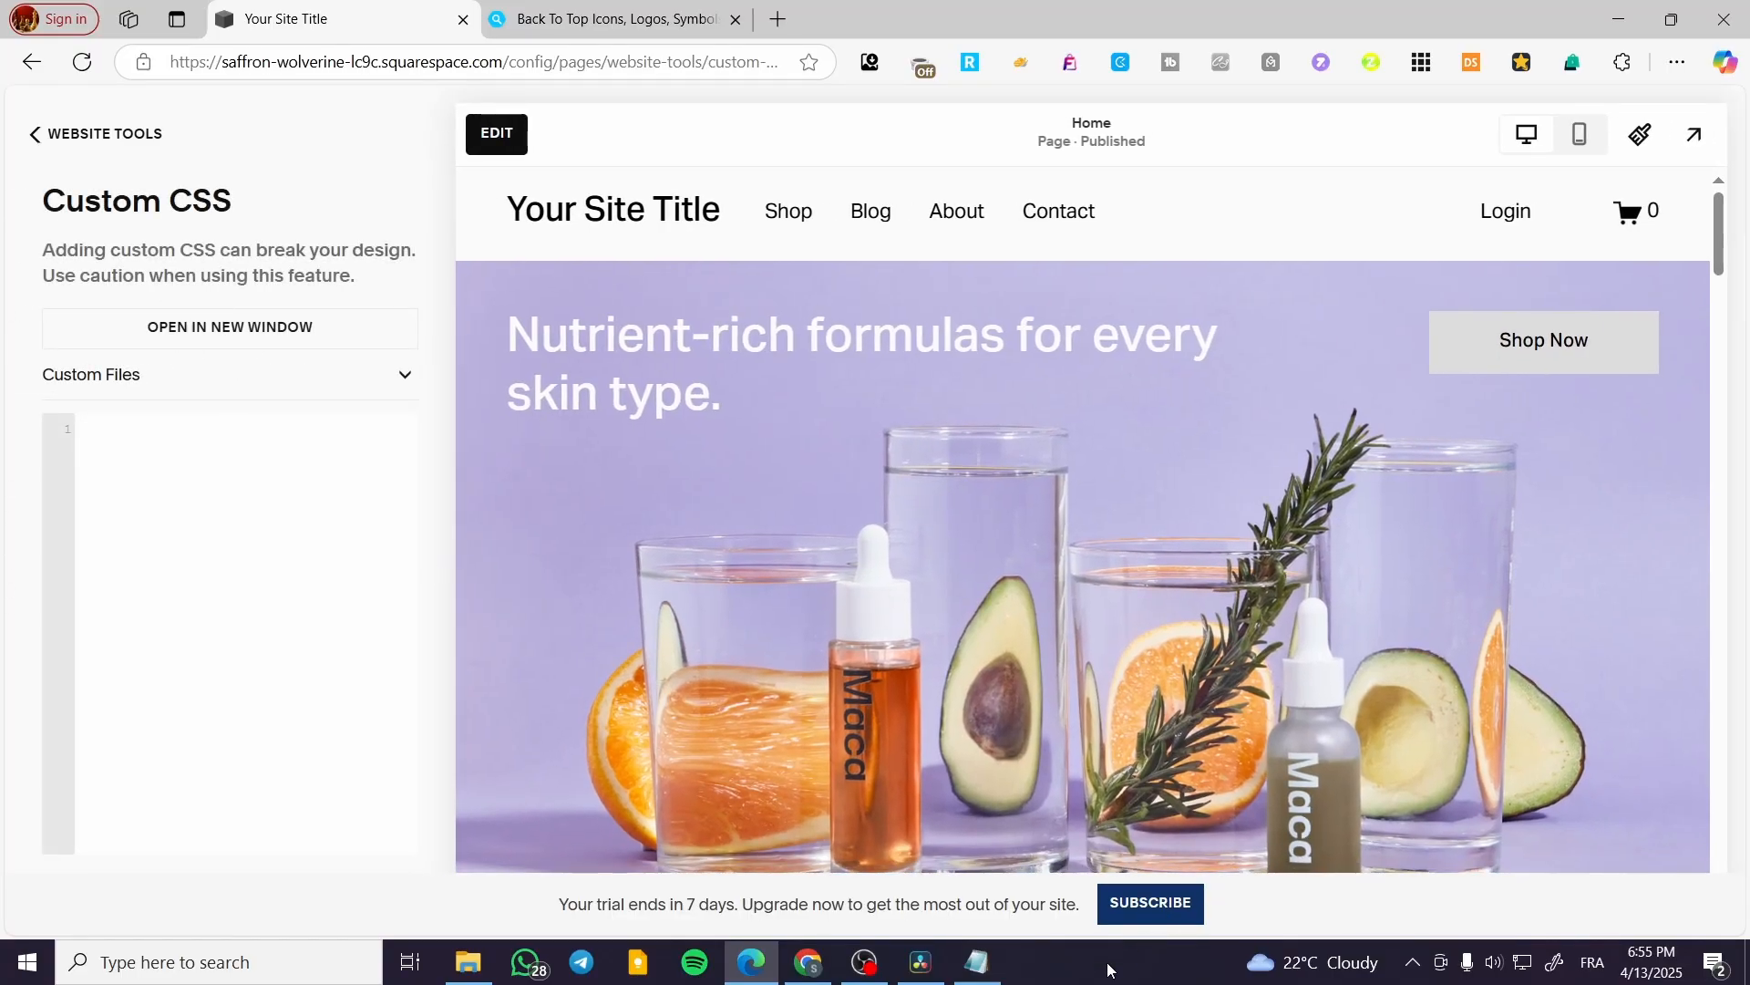
click(977, 962)
scroll(1322, 547, down, 3)
click(968, 518)
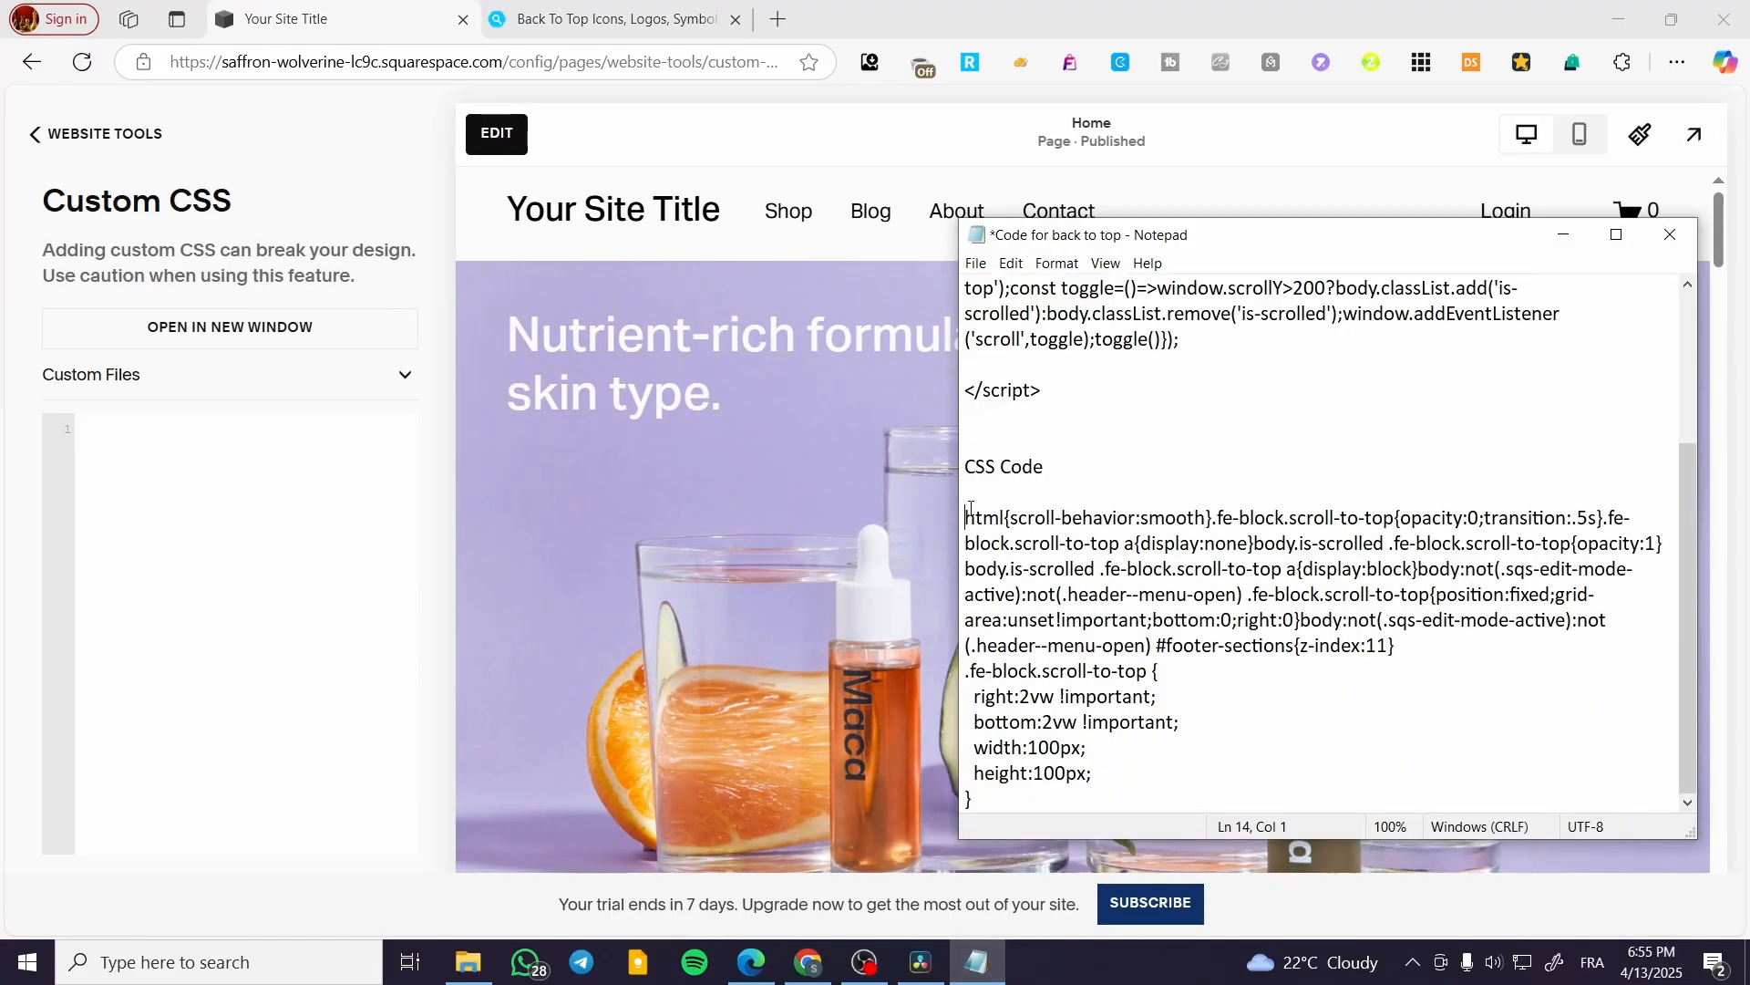
drag(965, 518, 1129, 805)
key(ctrl+c)
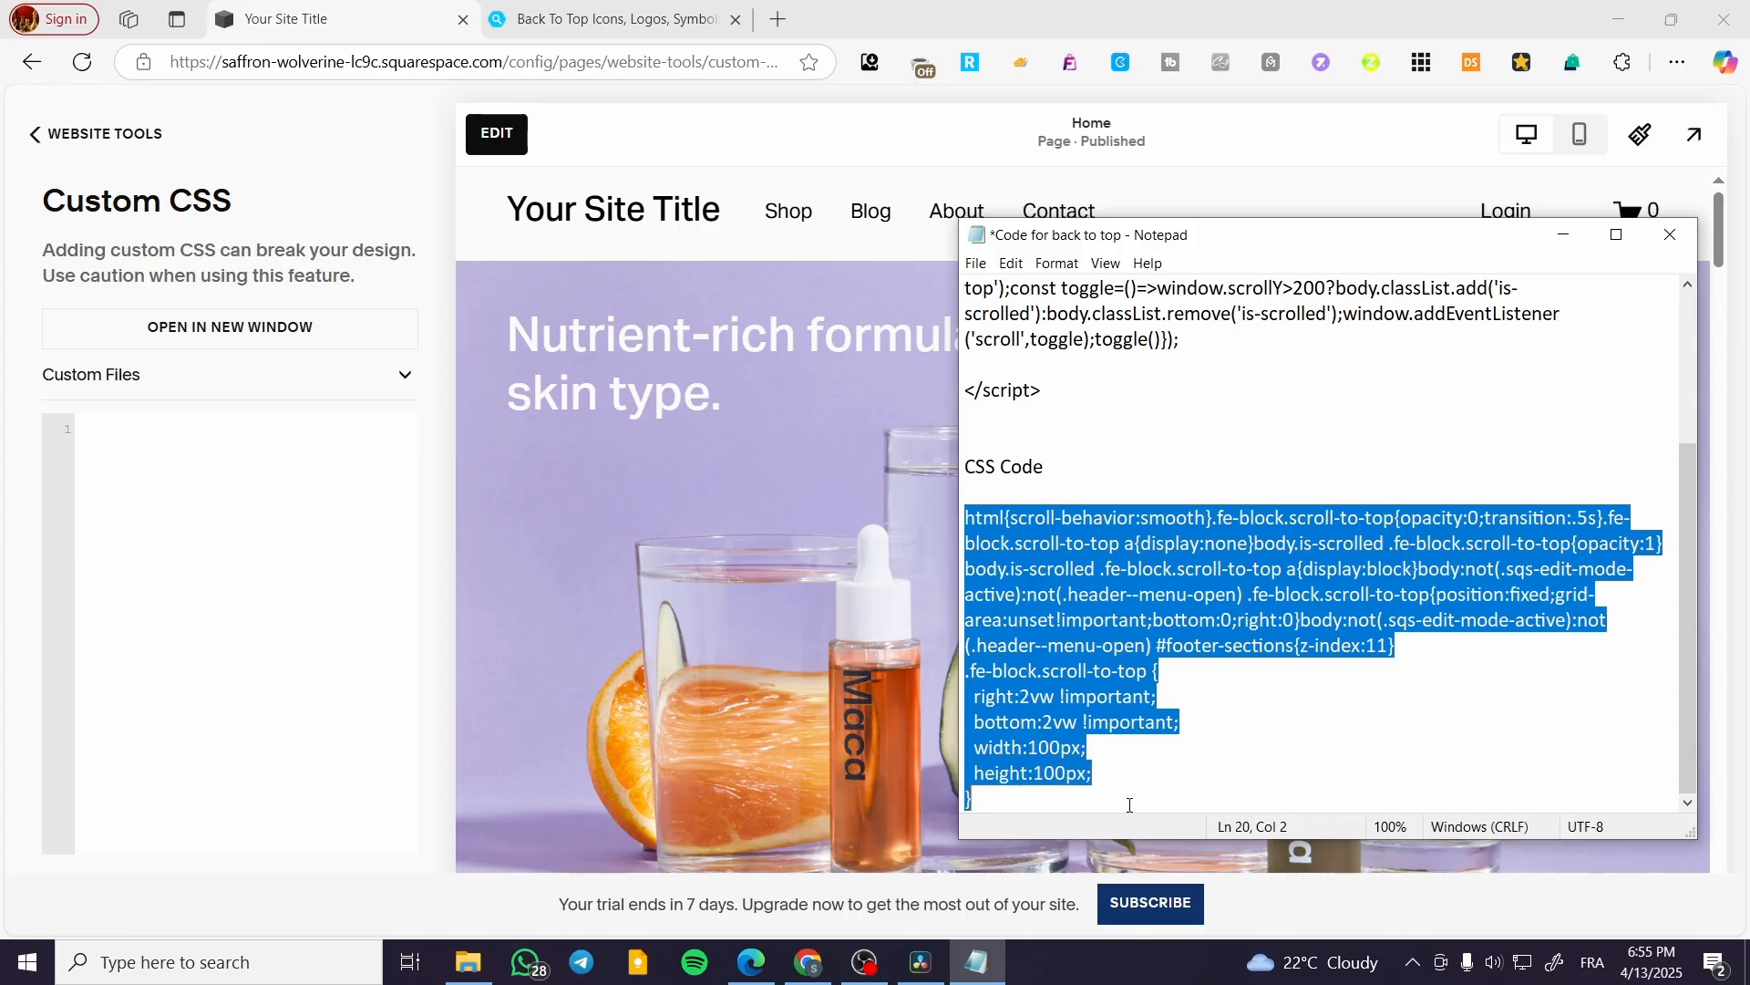
click(330, 552)
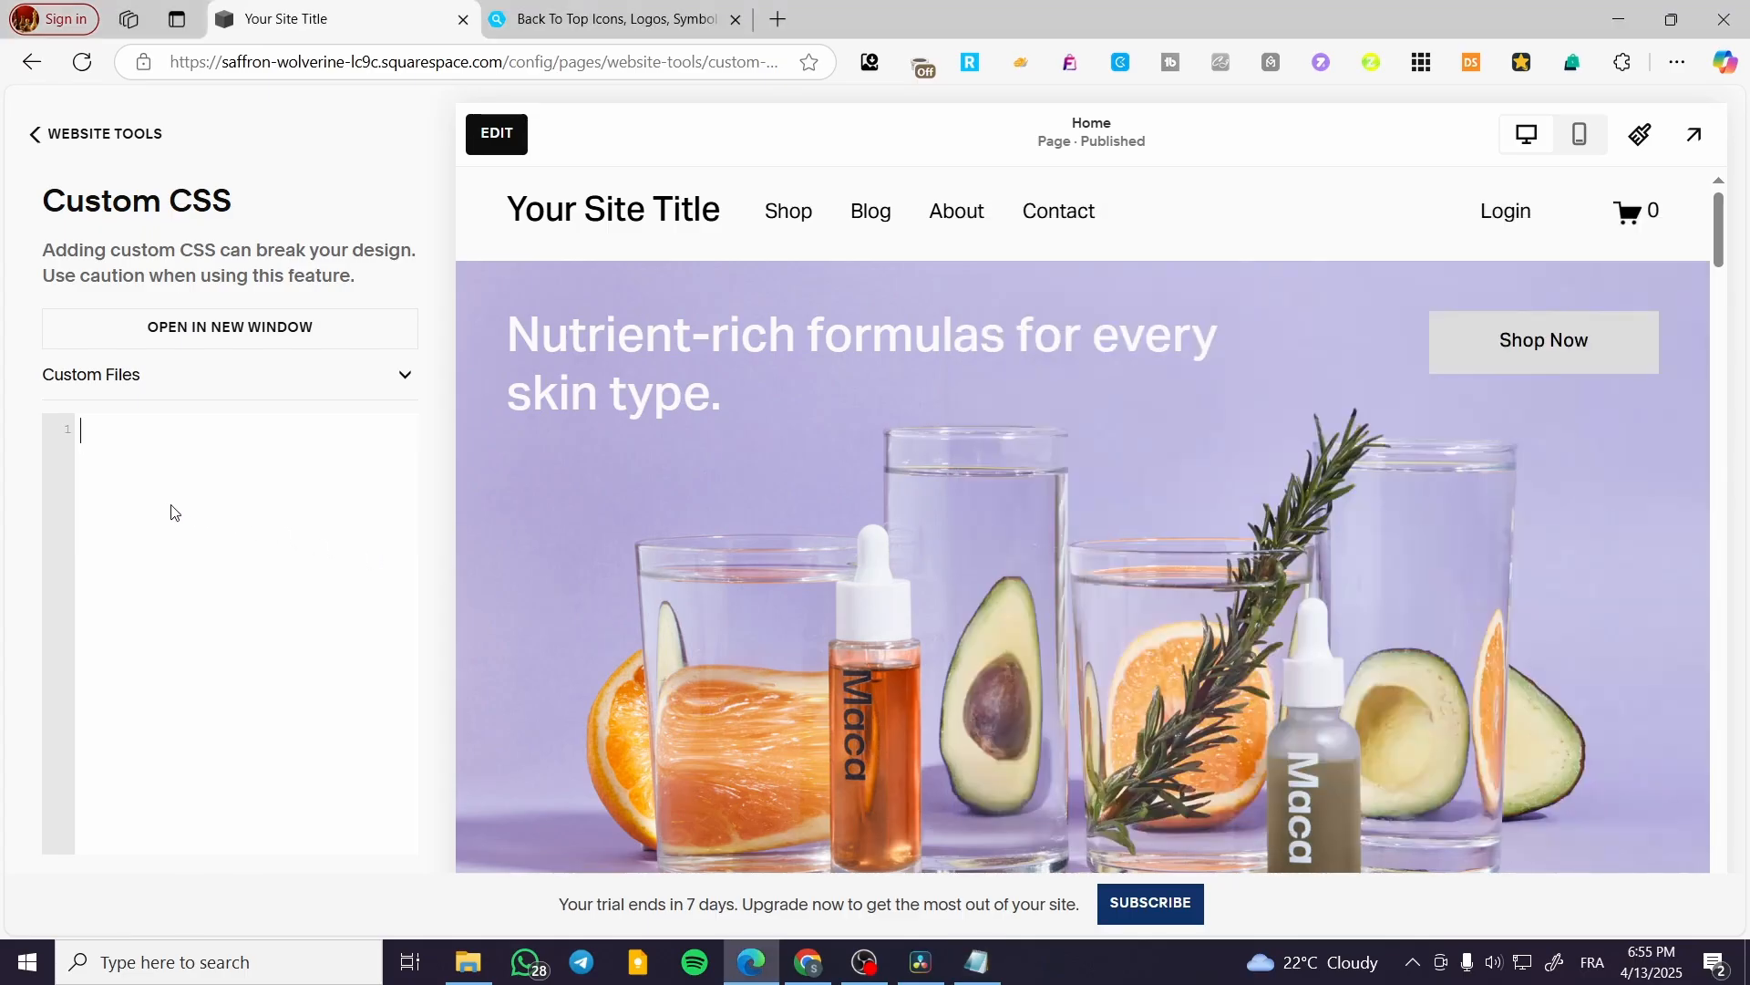
key(ctrl+v)
click(58, 134)
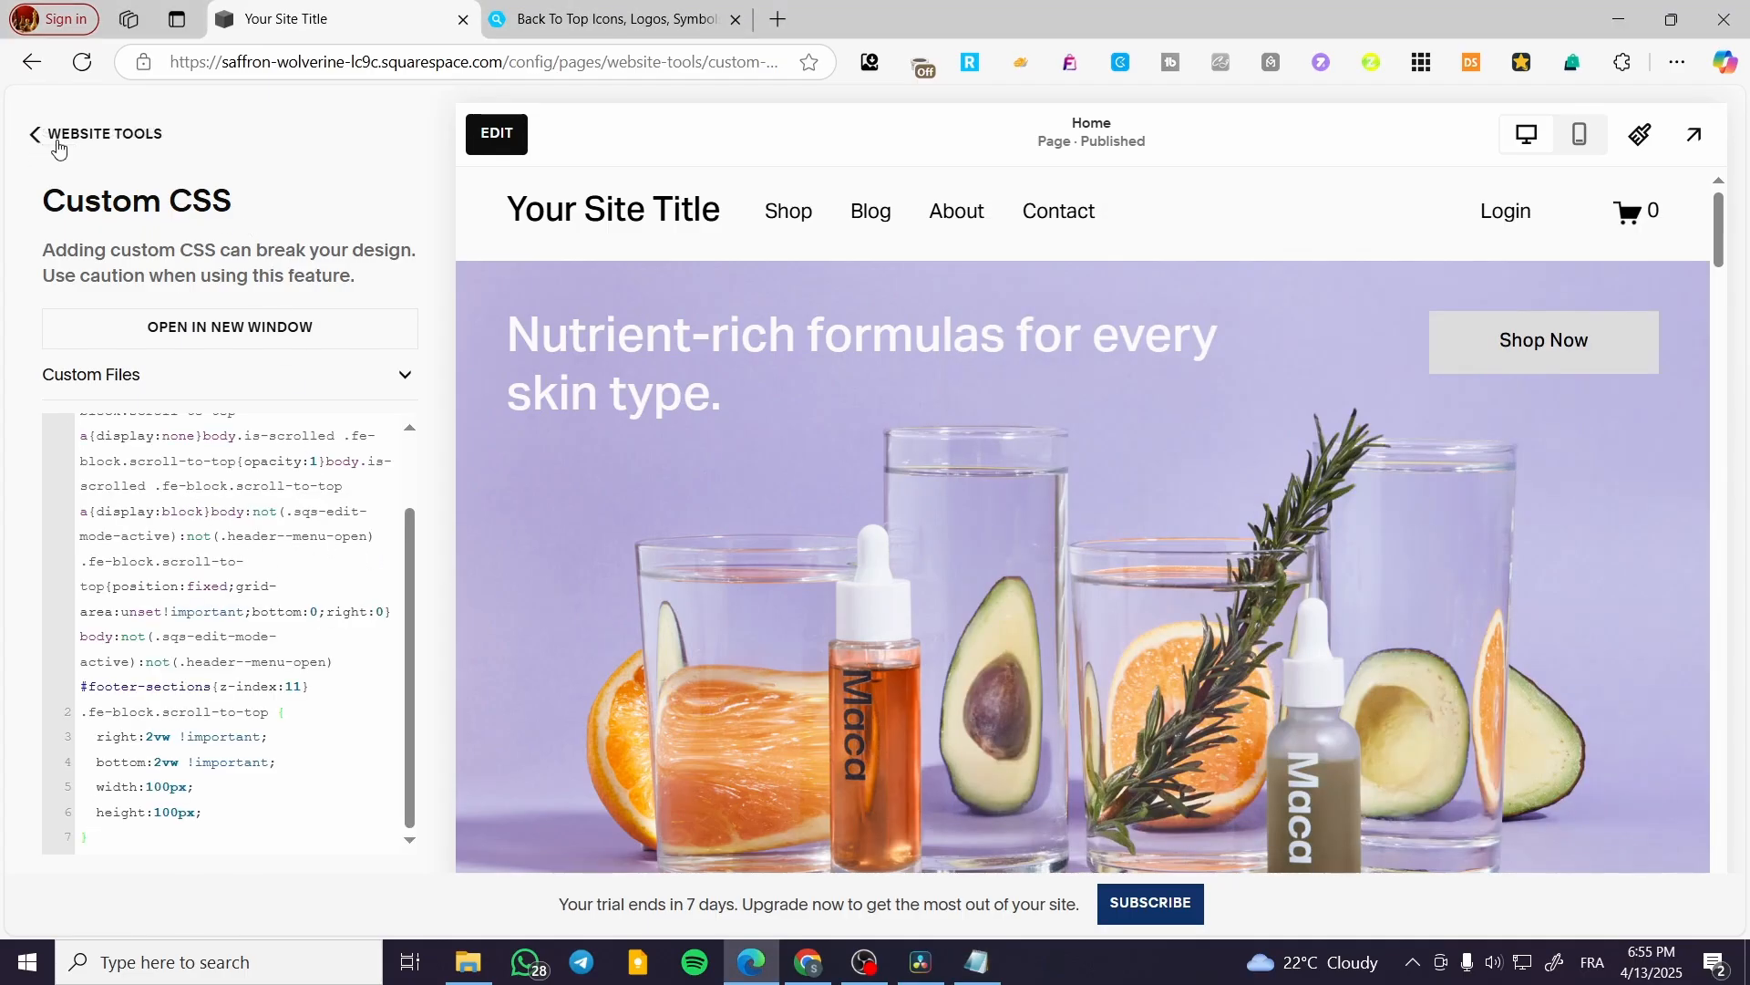
Step: Check the home page preview down to the footer arrow and return to the main site menu
scroll(1638, 636, down, 8)
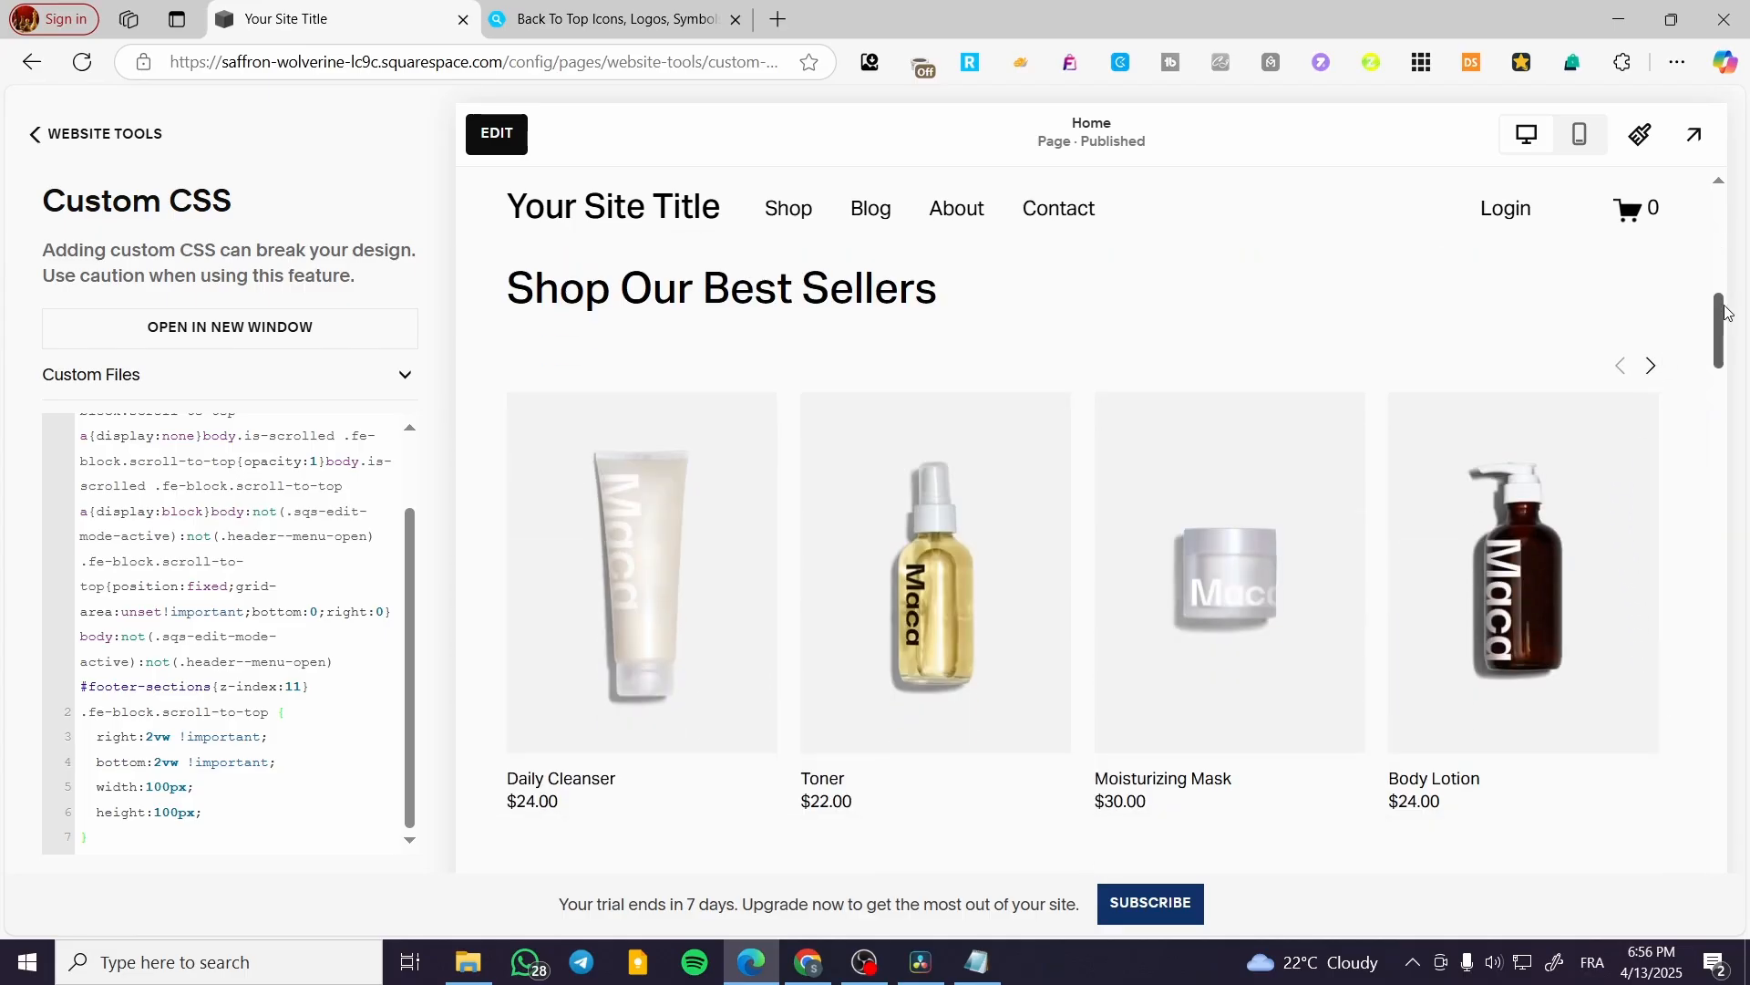
drag(1722, 315, 1721, 862)
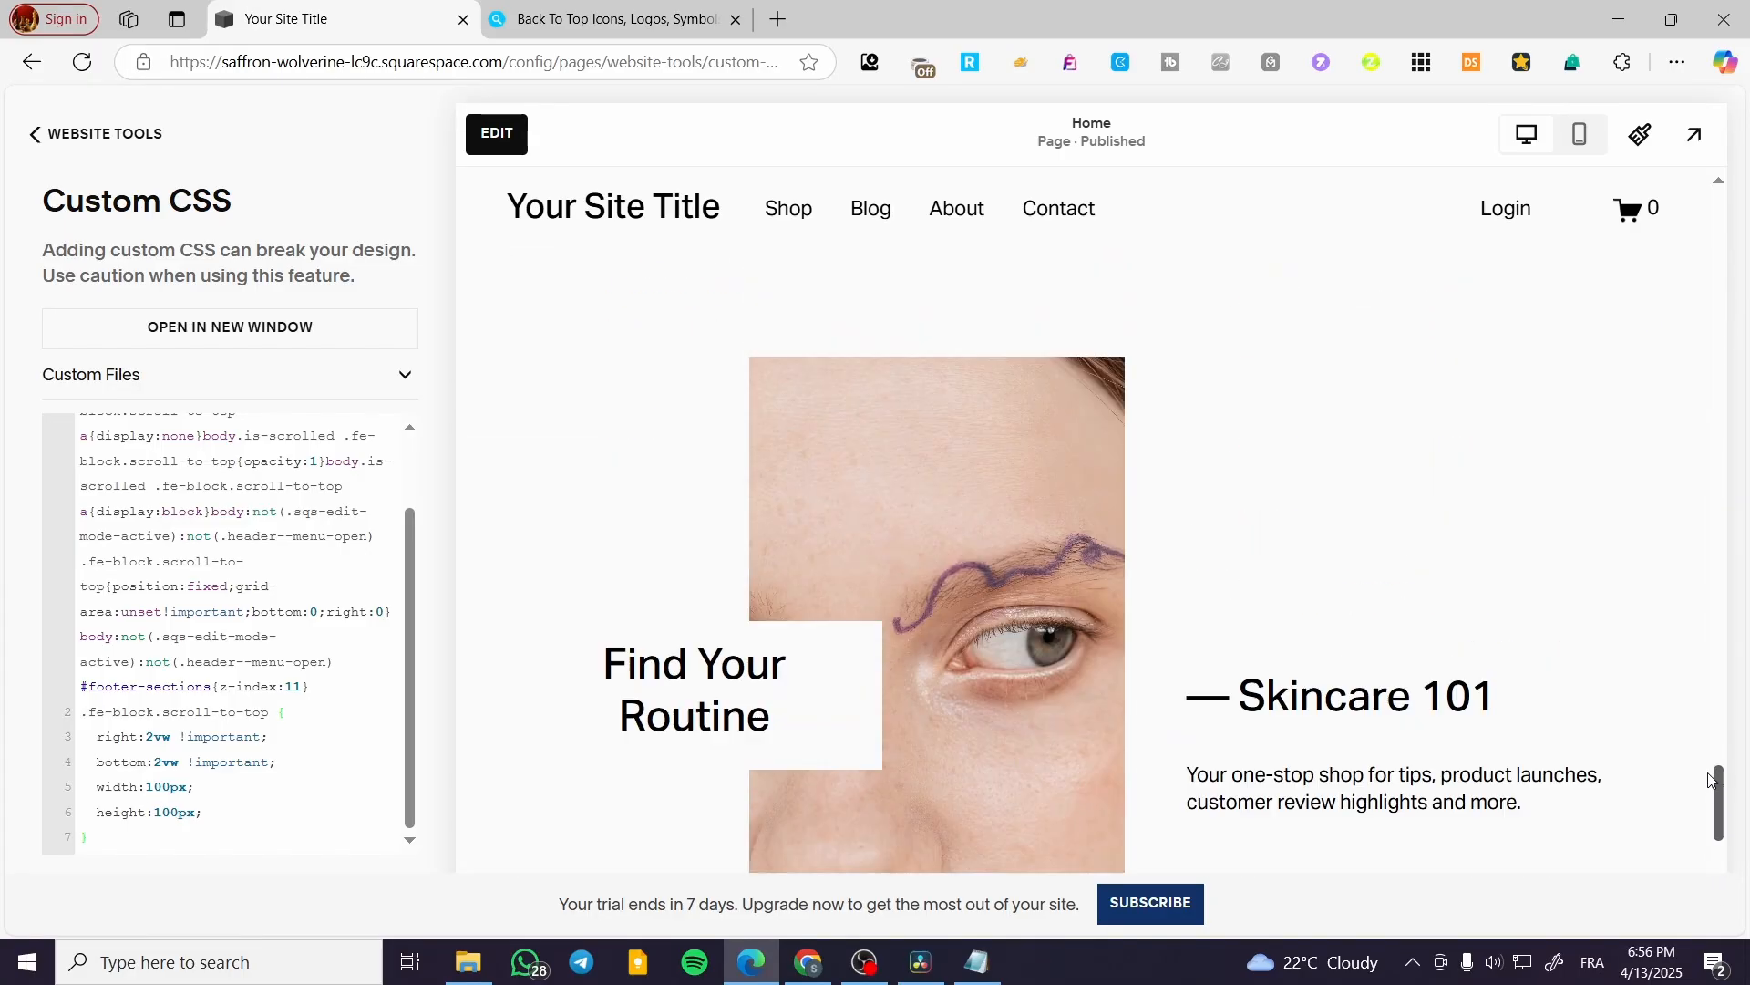
click(69, 133)
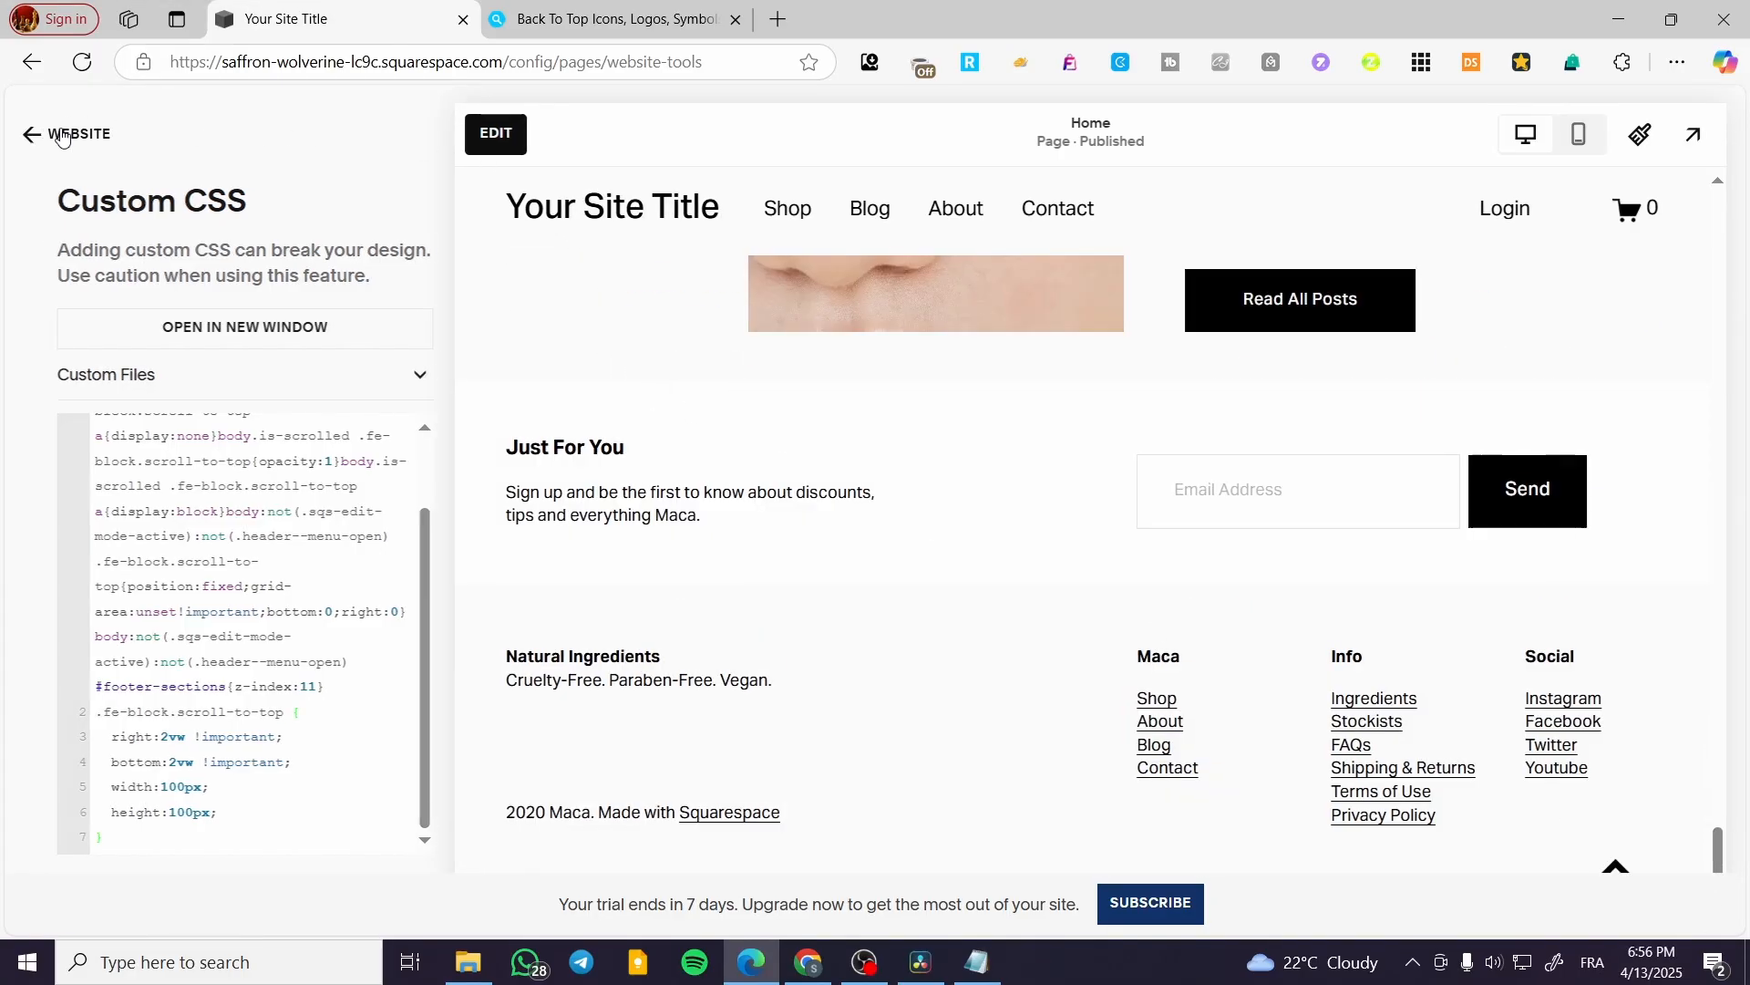
click(69, 133)
scroll(1329, 516, down, 2)
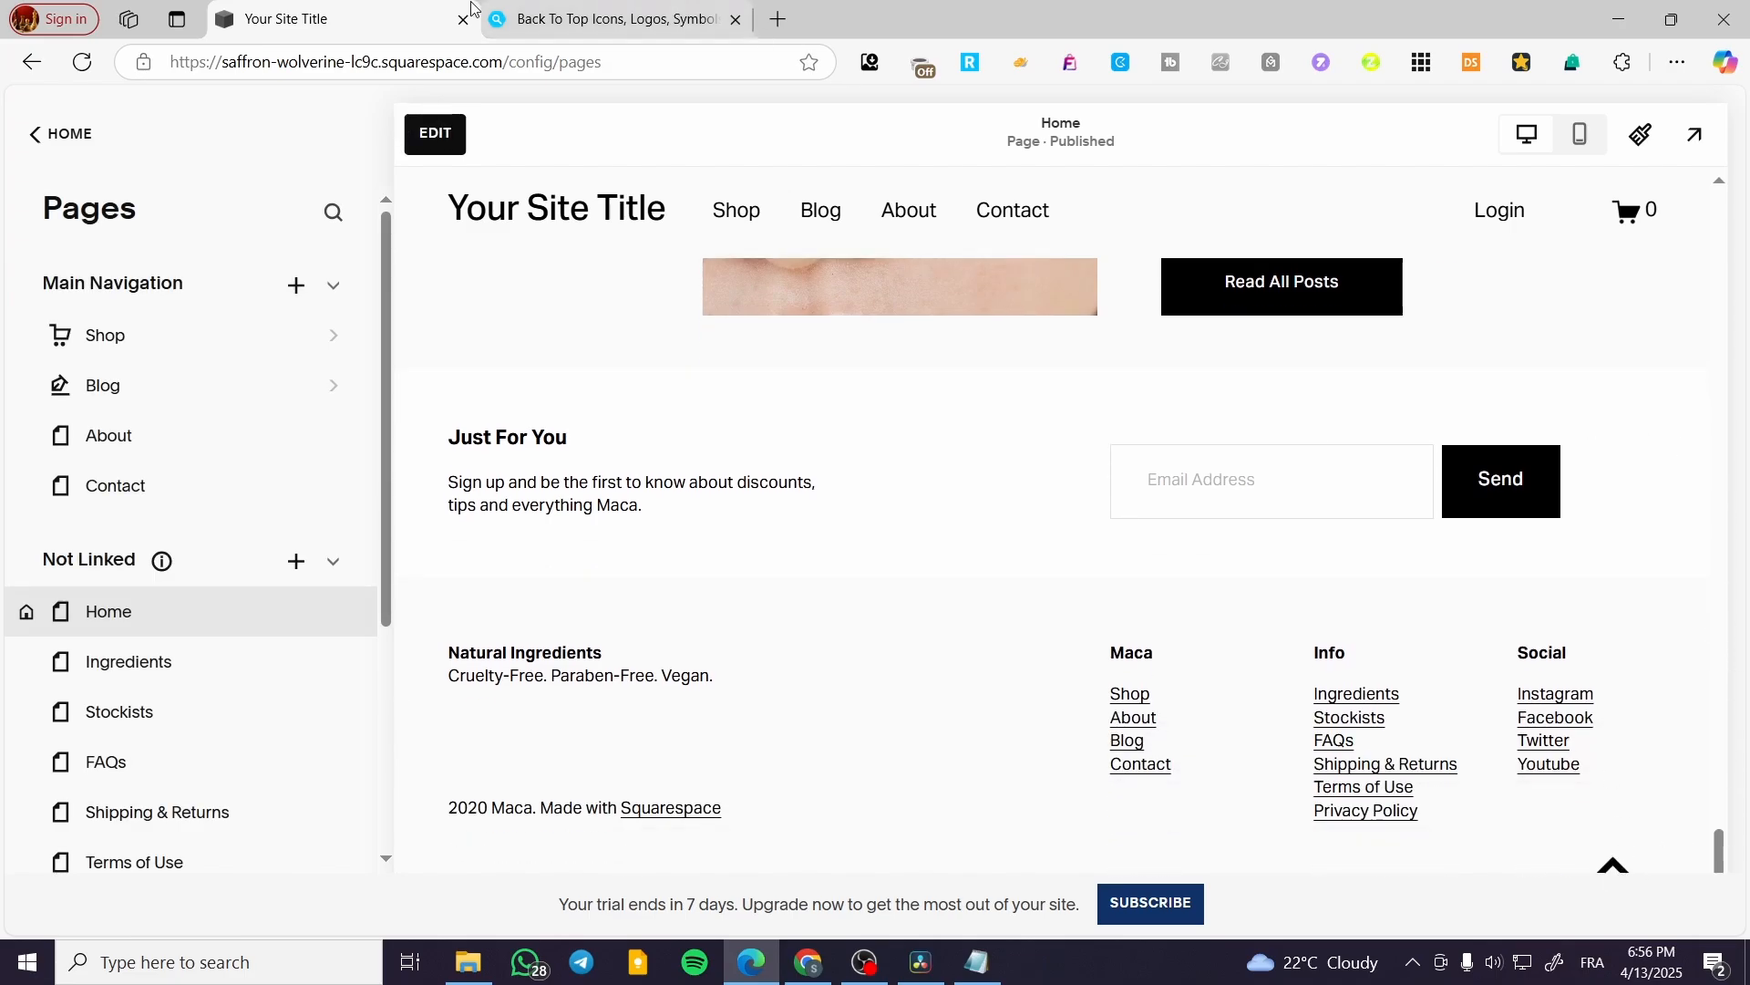
click(70, 131)
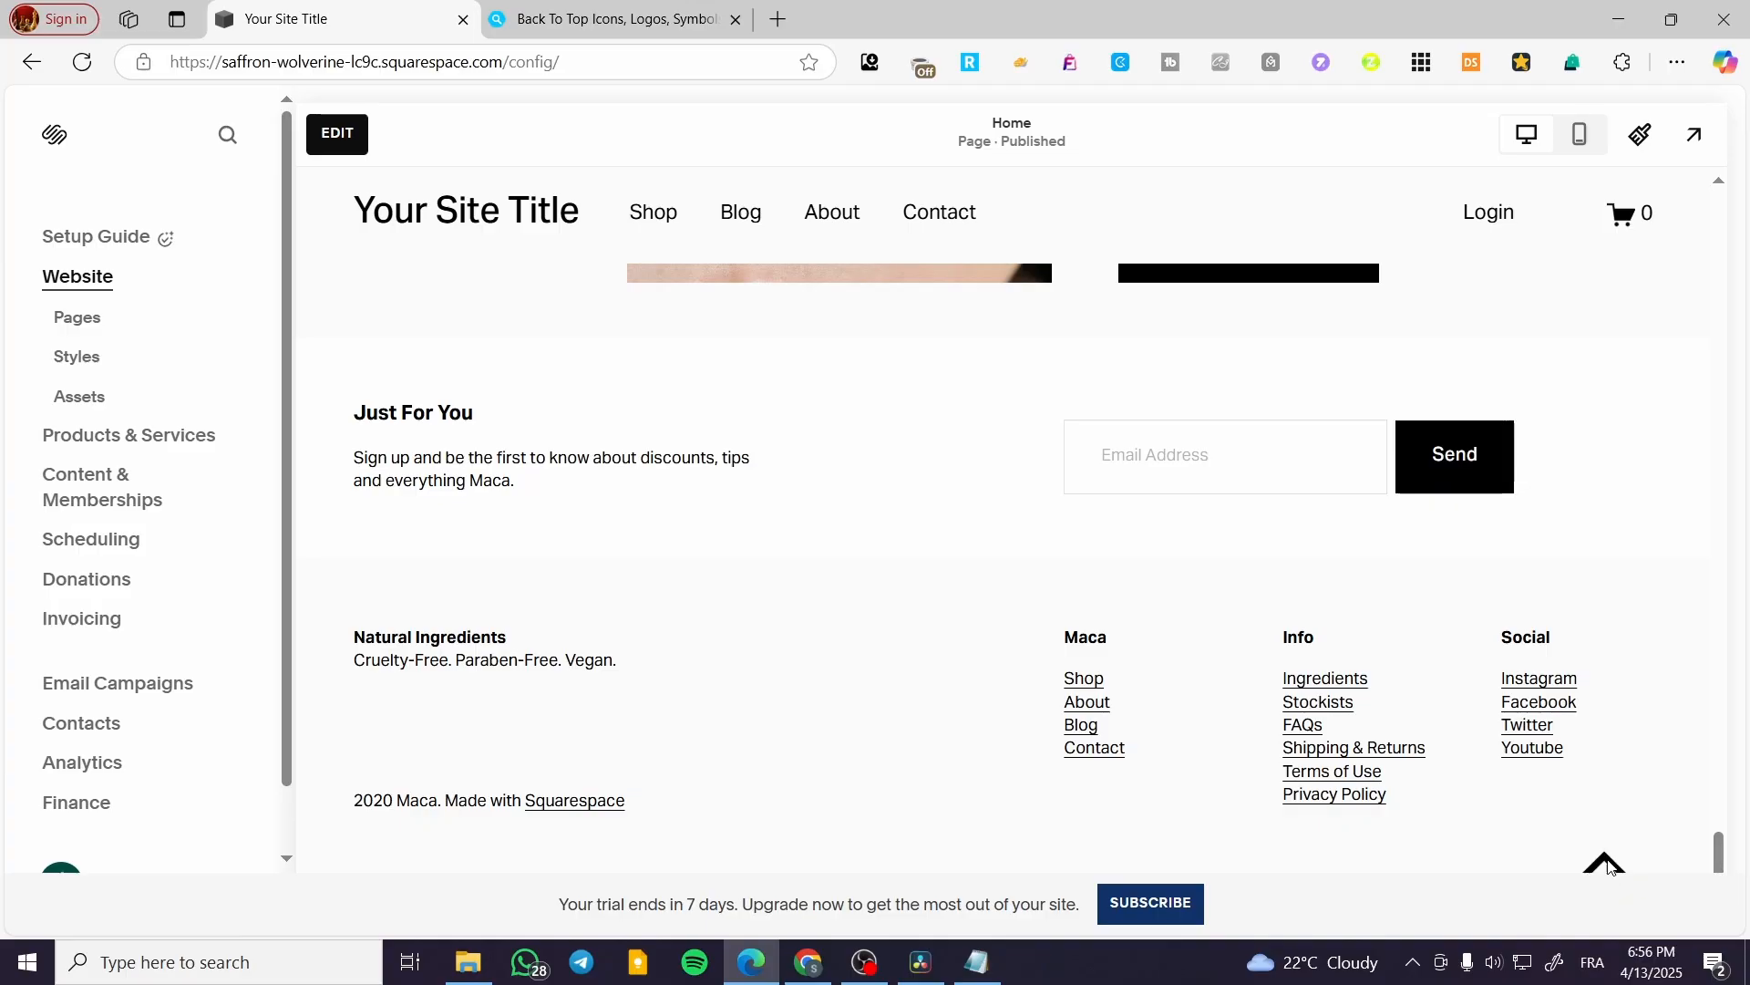
Step: Inspect the arrow image block in the site footer's editing mode and exit the editor
click(337, 134)
scroll(1586, 711, up, 10)
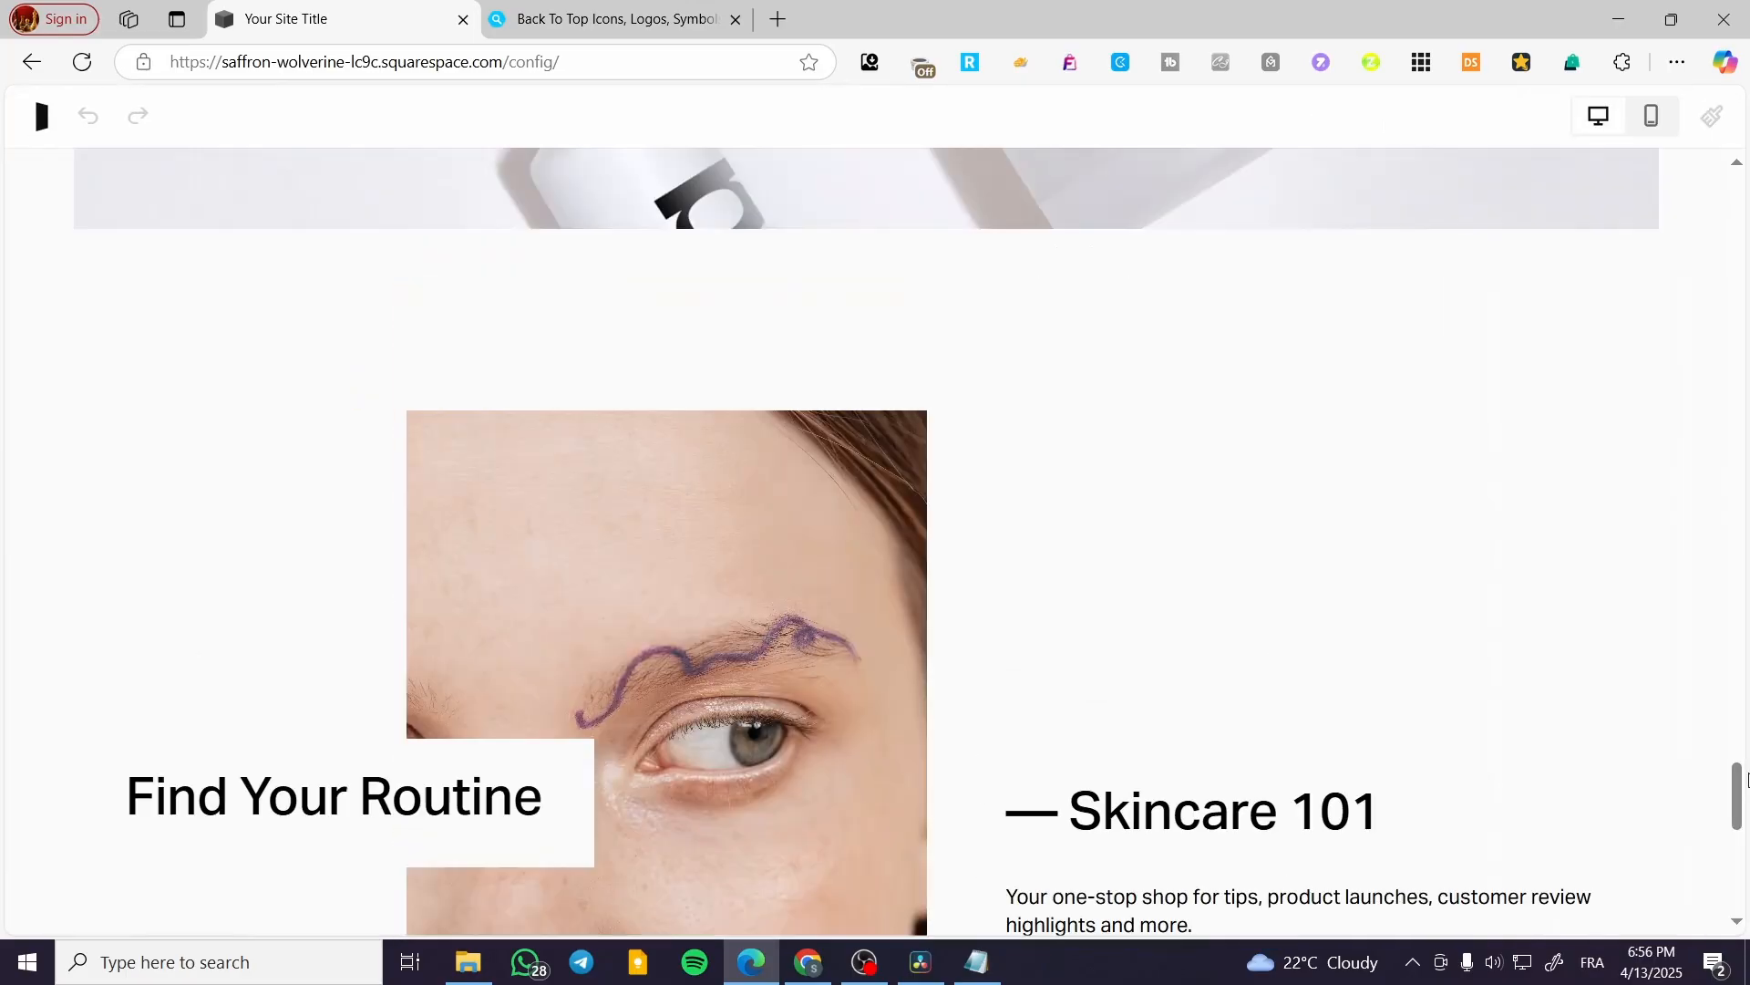
drag(1737, 788, 1738, 831)
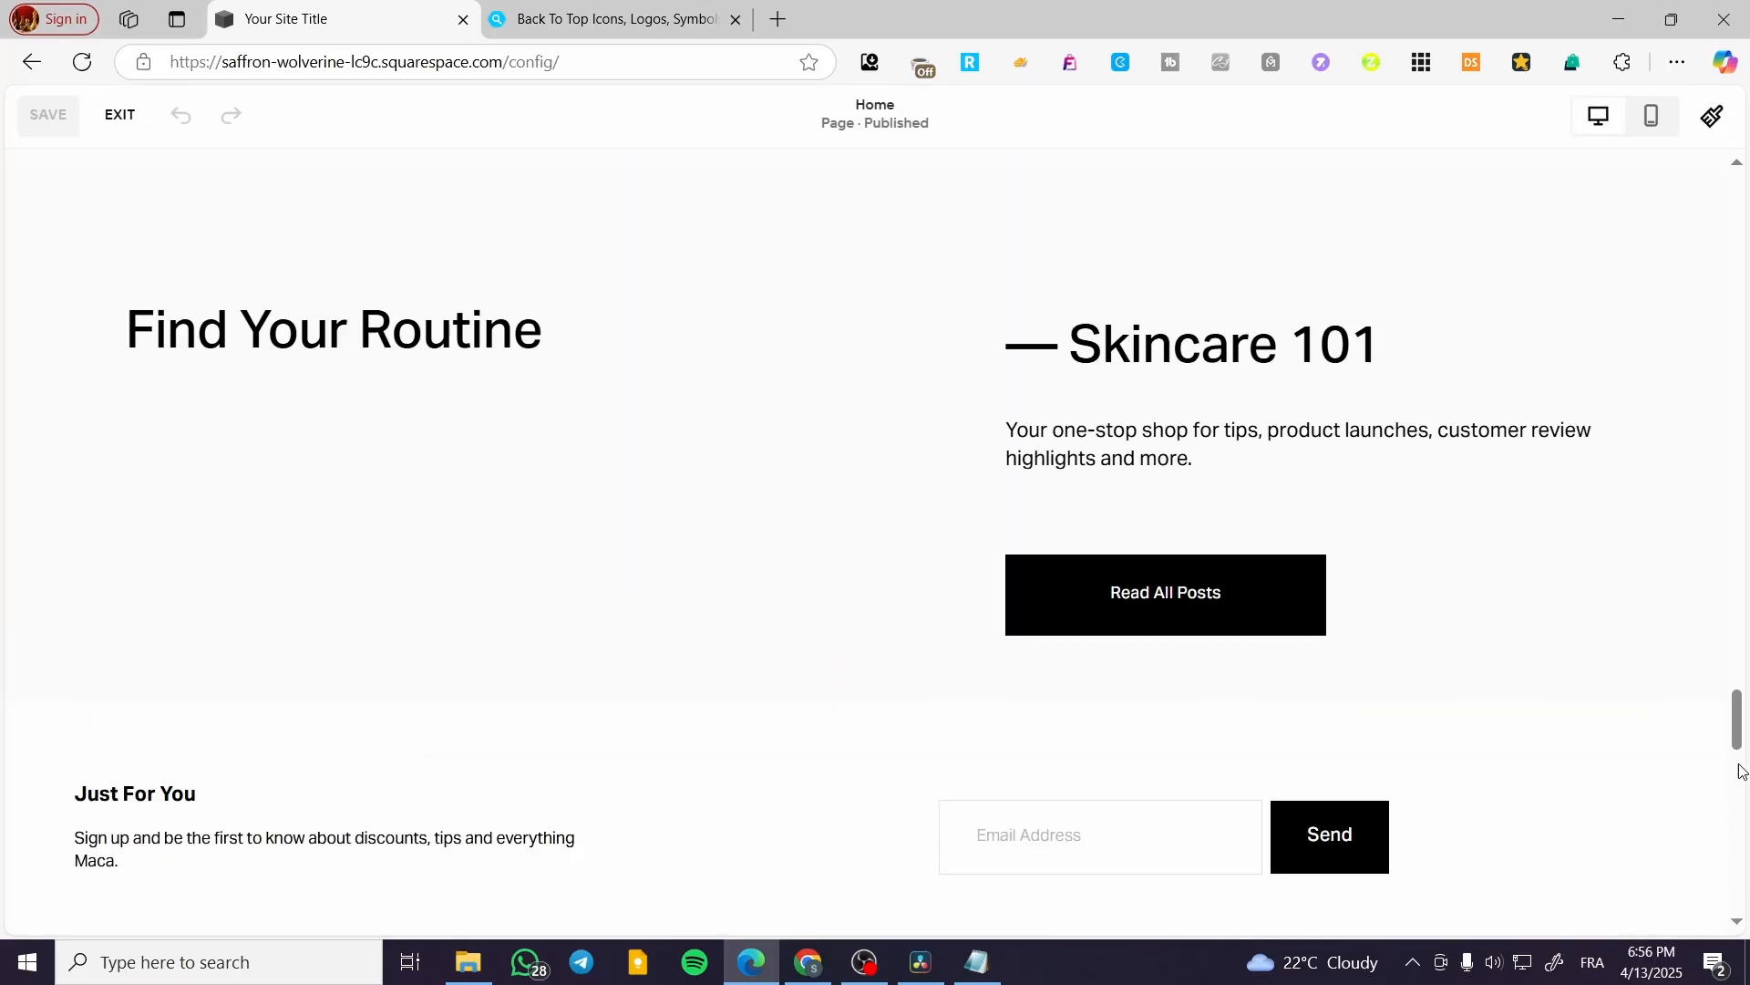
drag(1742, 715, 1740, 848)
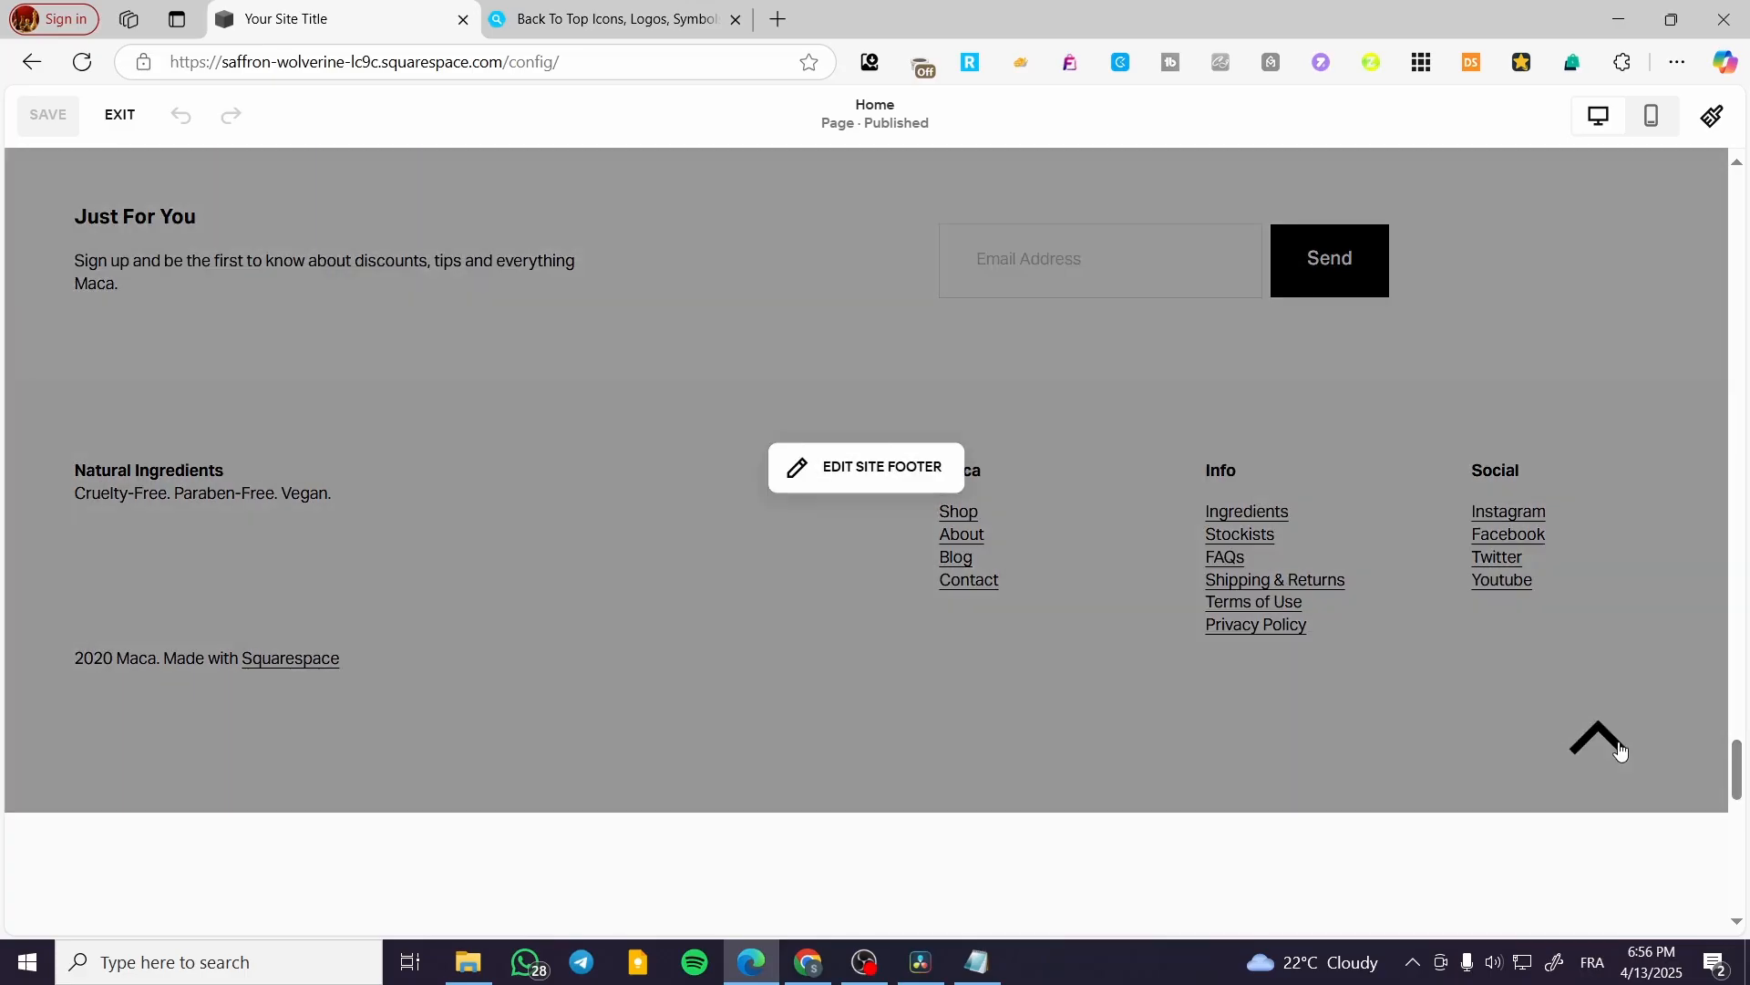
click(1606, 745)
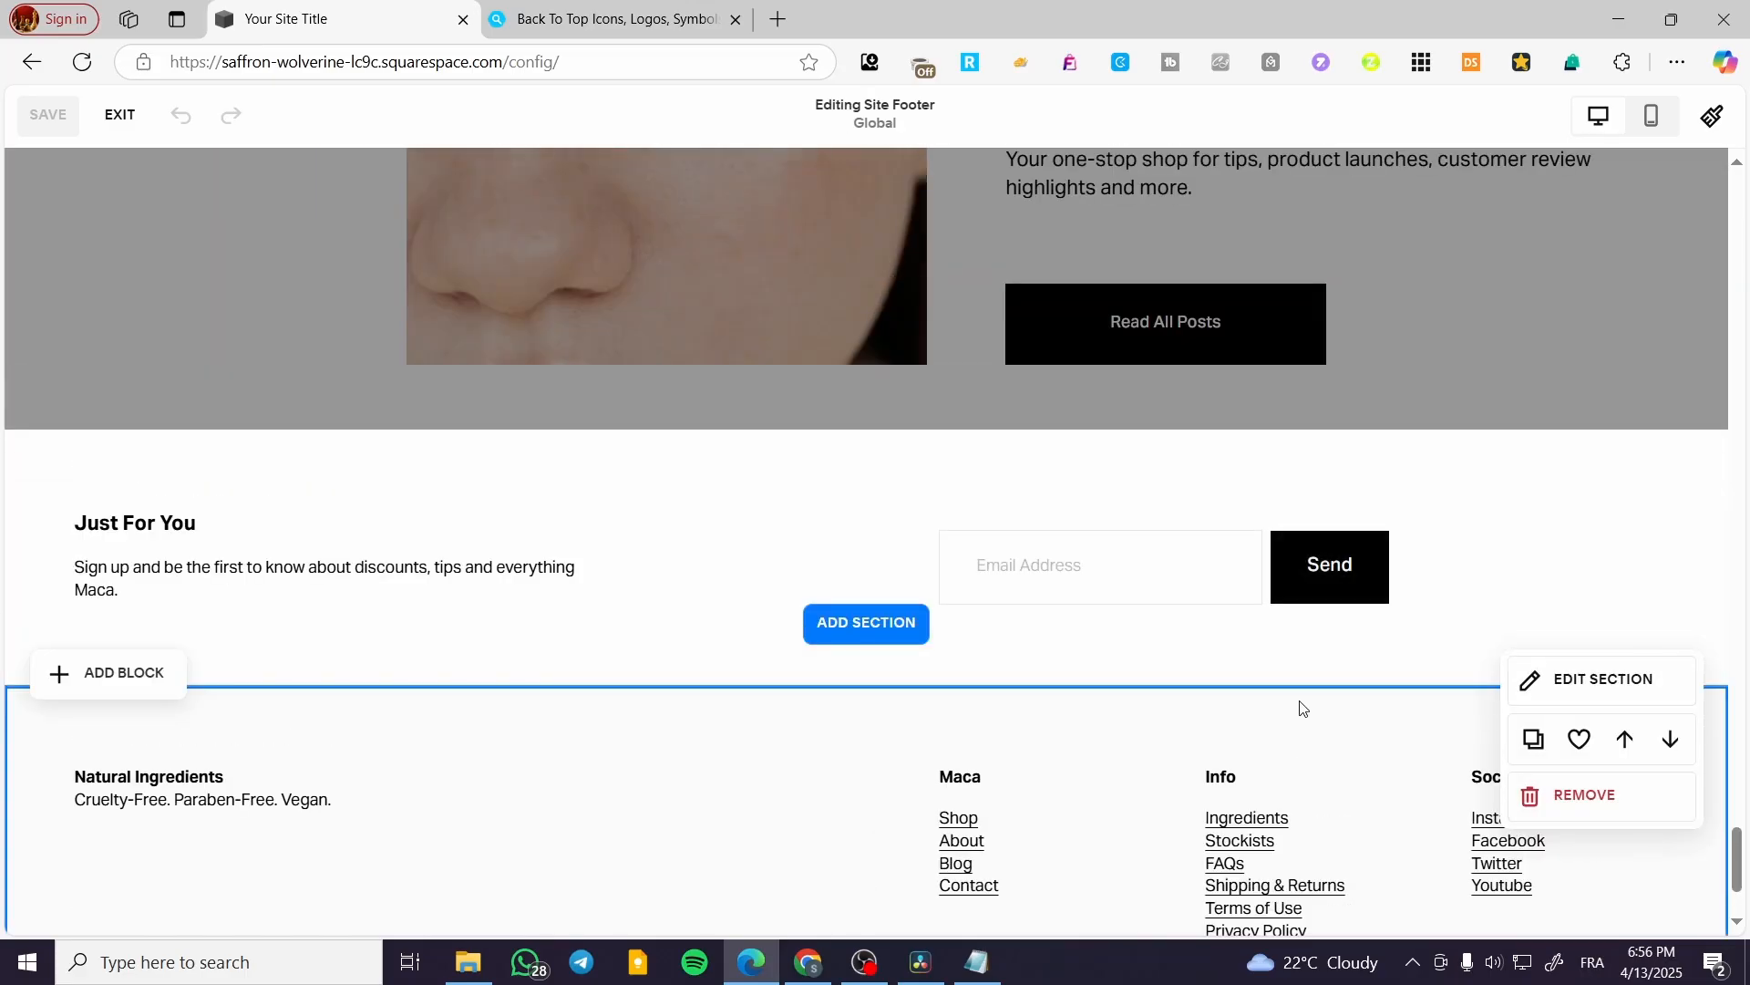
scroll(1568, 702, down, 2)
click(1598, 838)
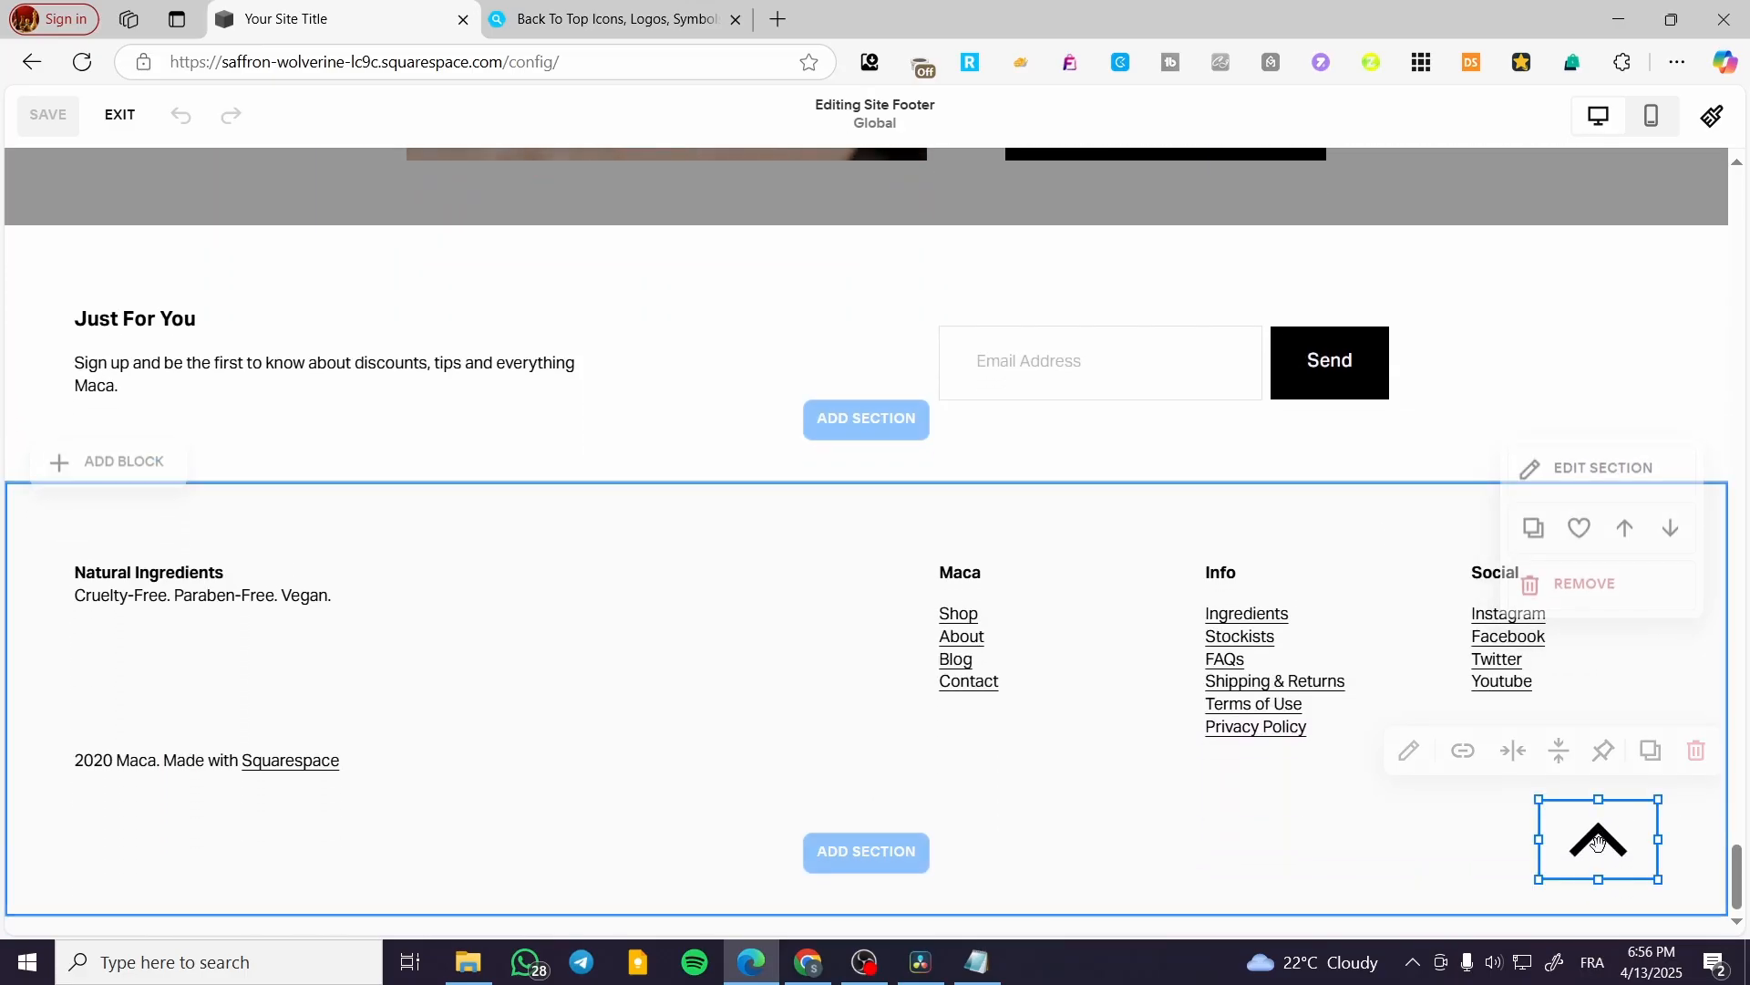
click(113, 118)
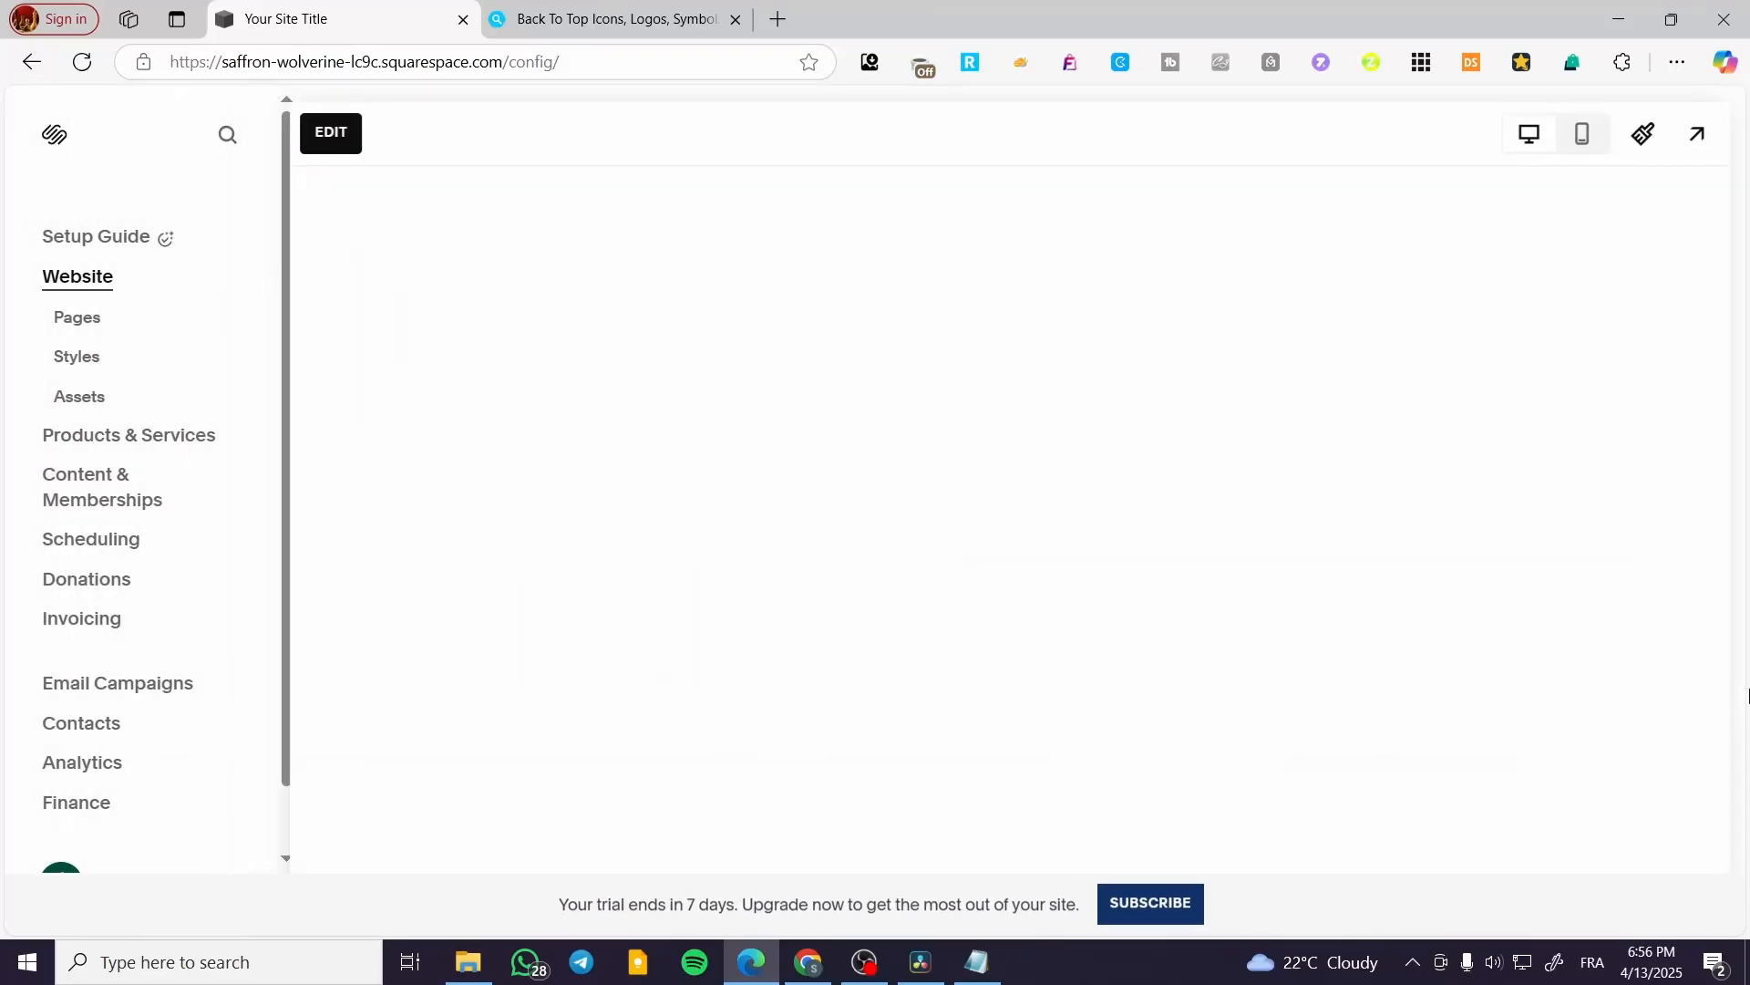
Step: Check the arrow at the end of the home page in the site preview
scroll(1687, 729, down, 10)
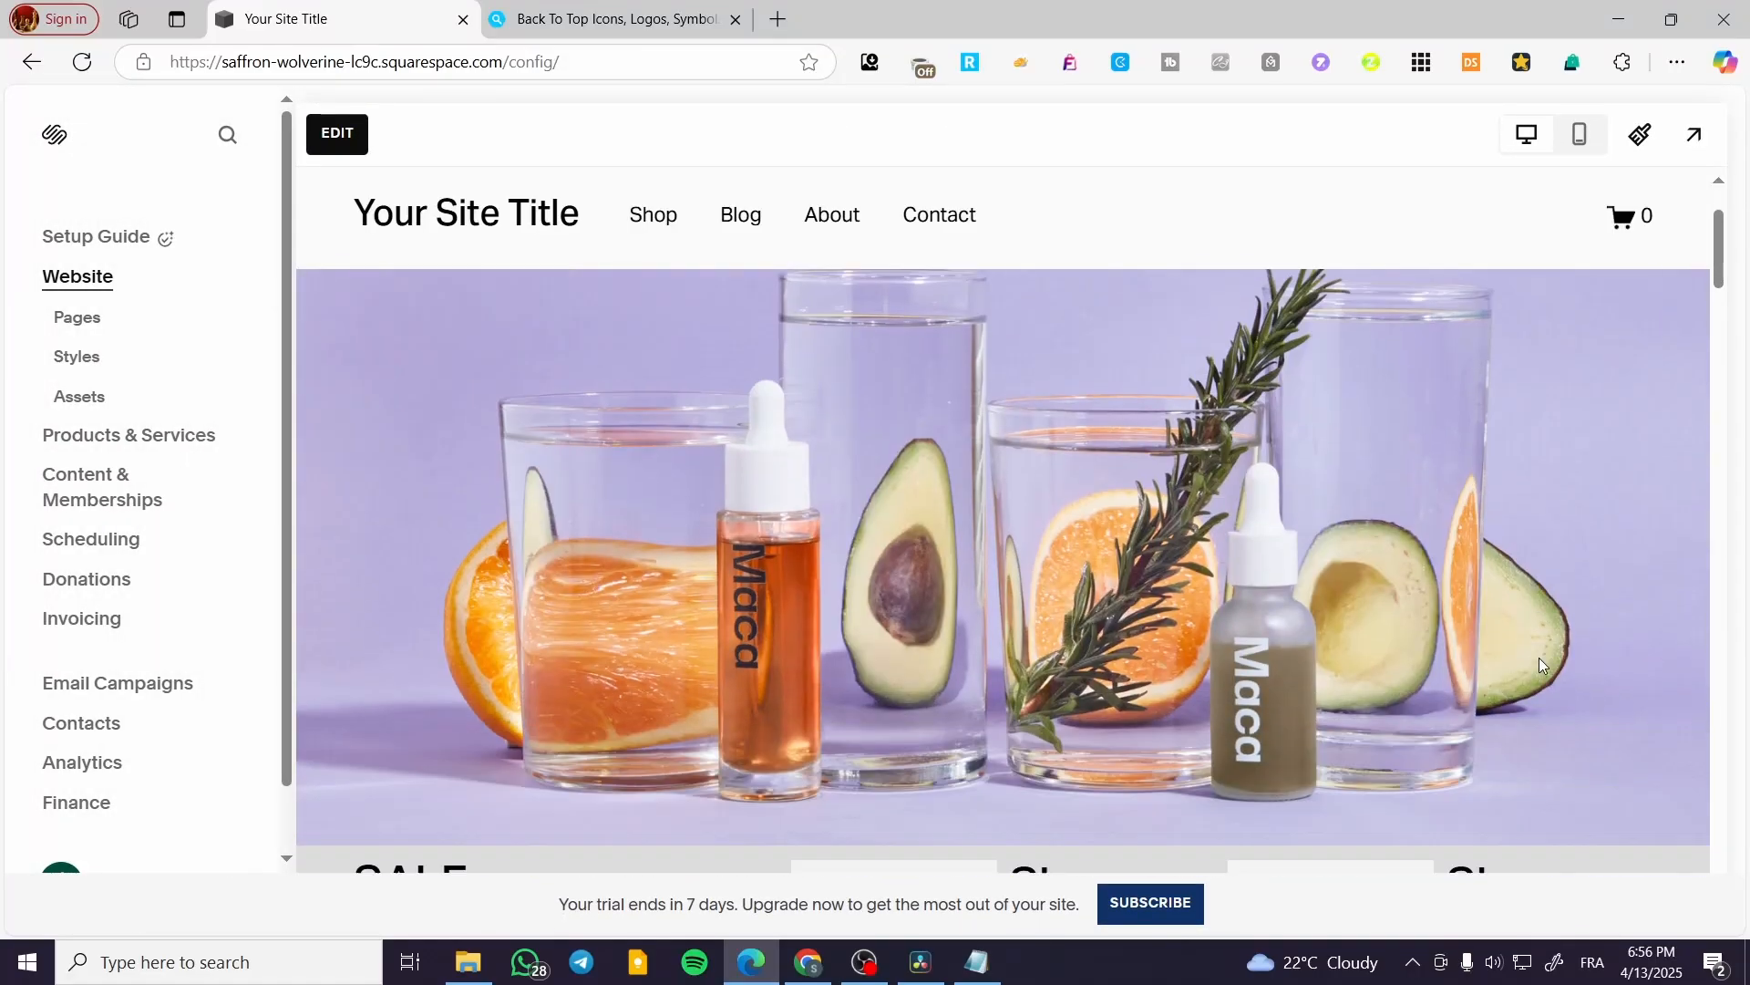
drag(1723, 333, 1732, 866)
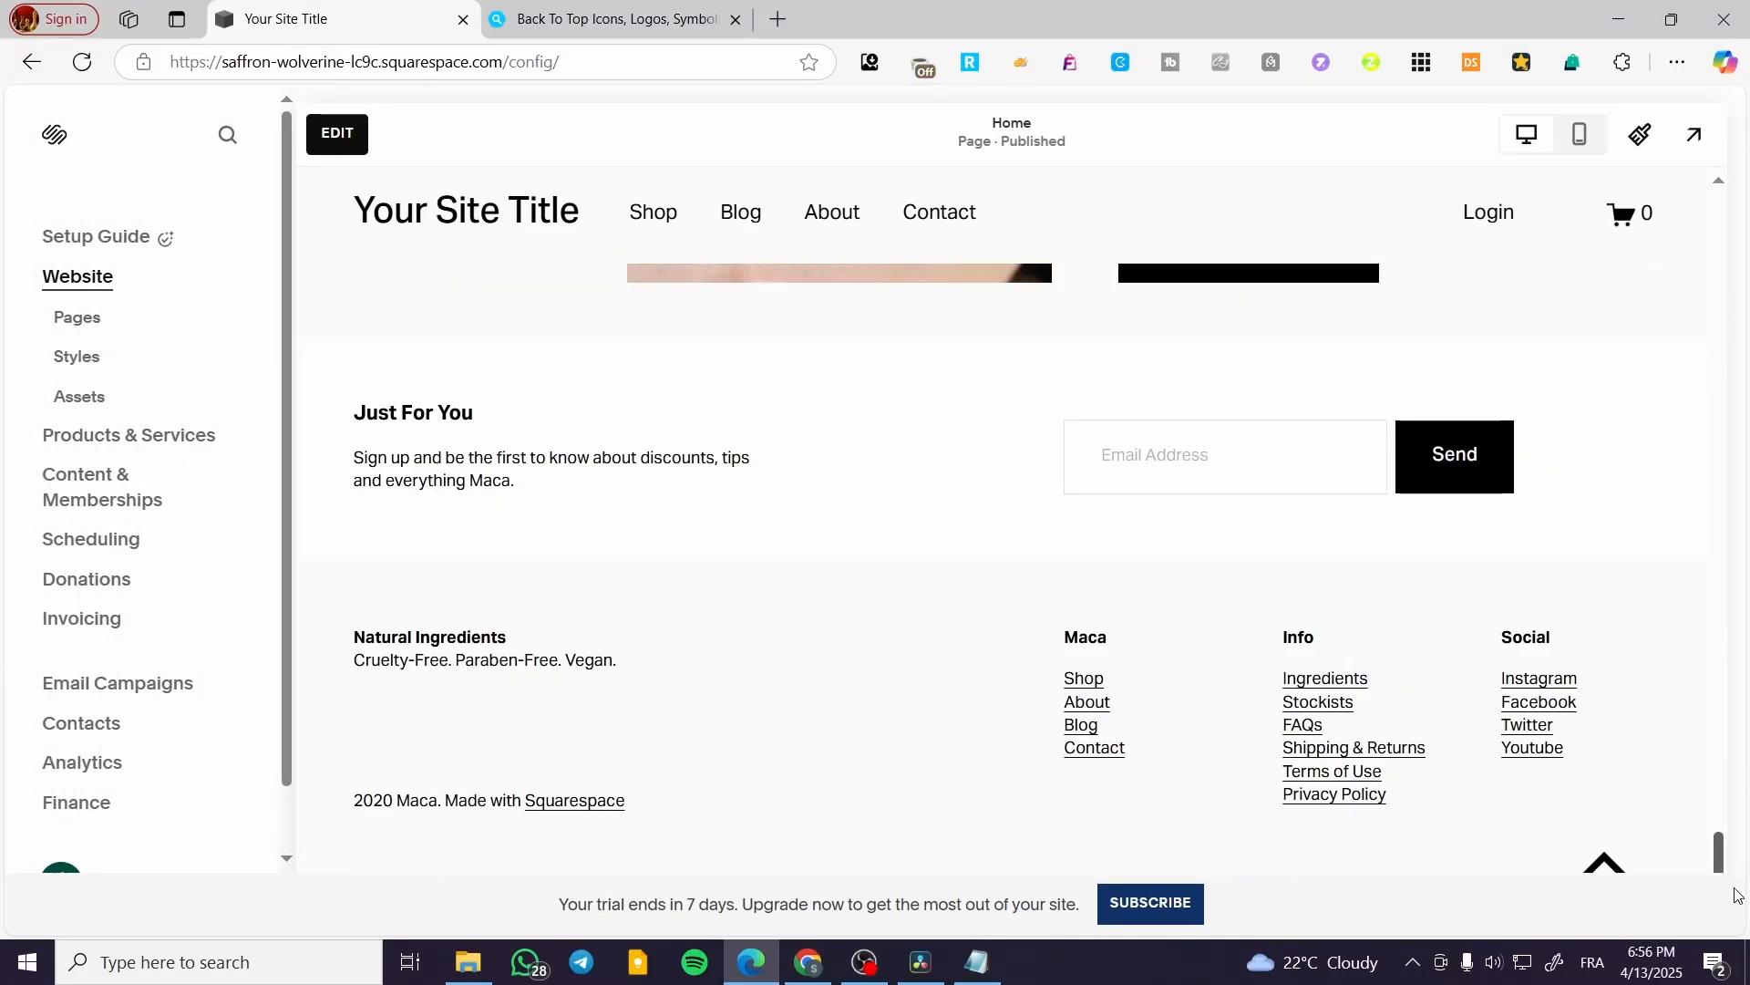
double_click(1375, 866)
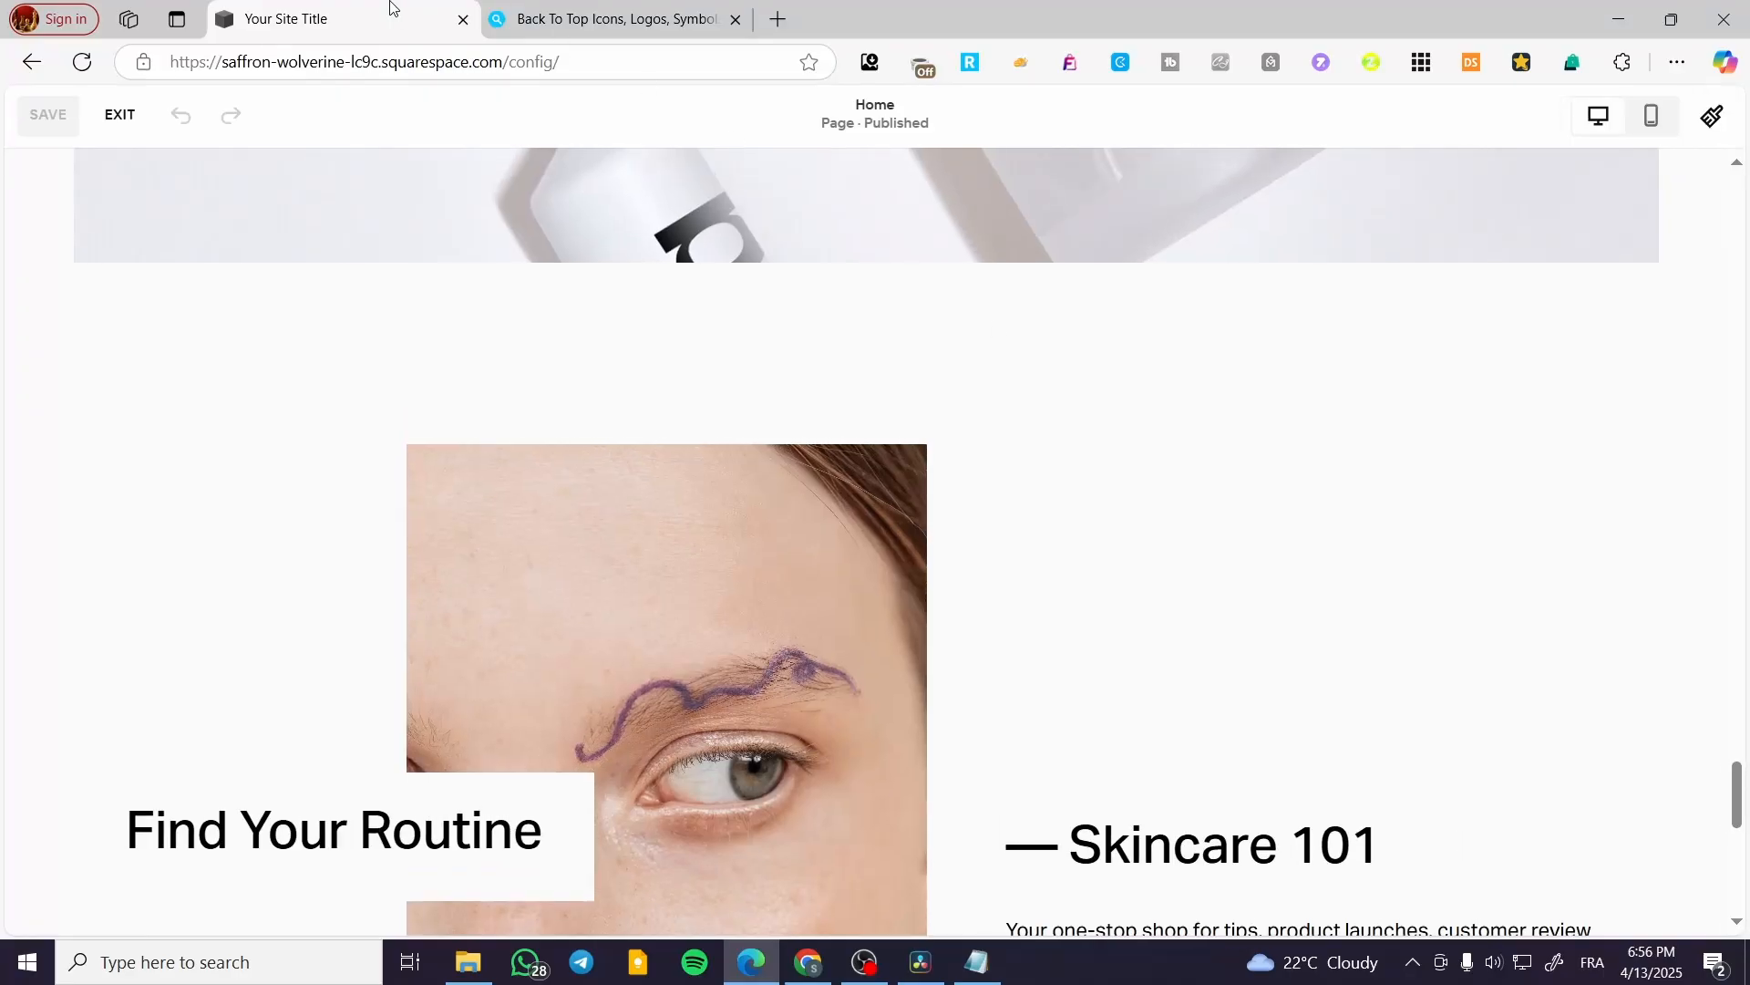
click(120, 116)
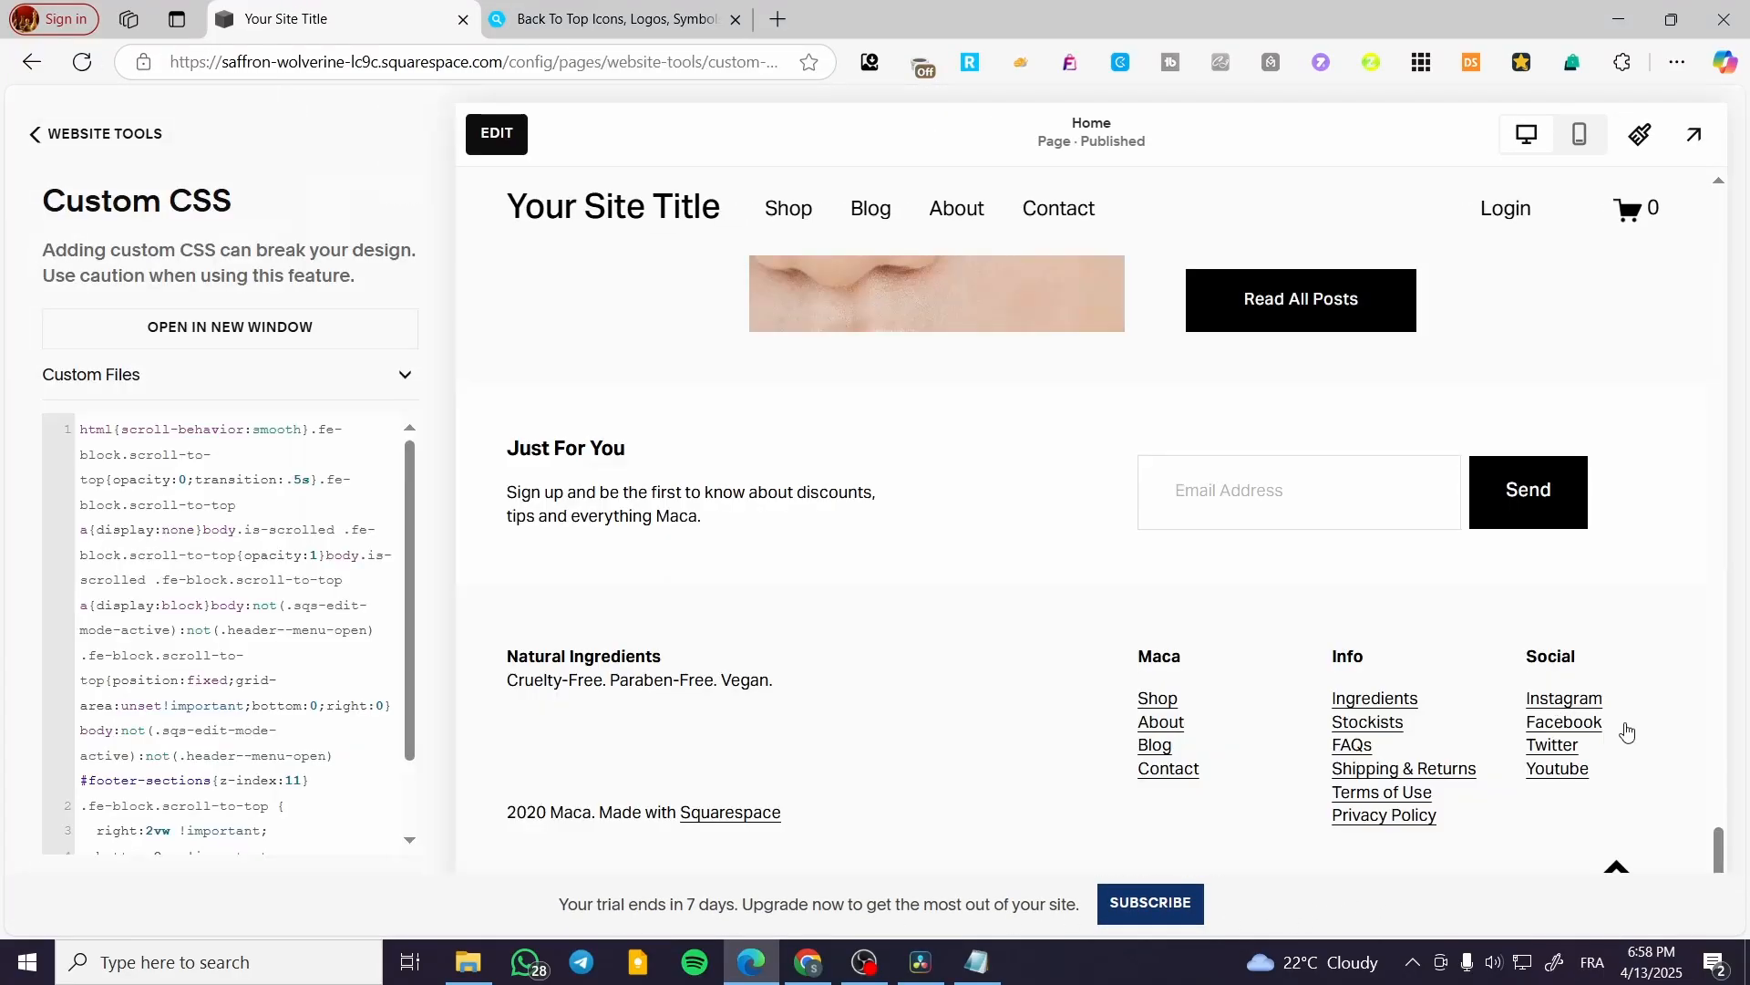
Step: Leave the Custom CSS settings and return to the main site menu
click(100, 150)
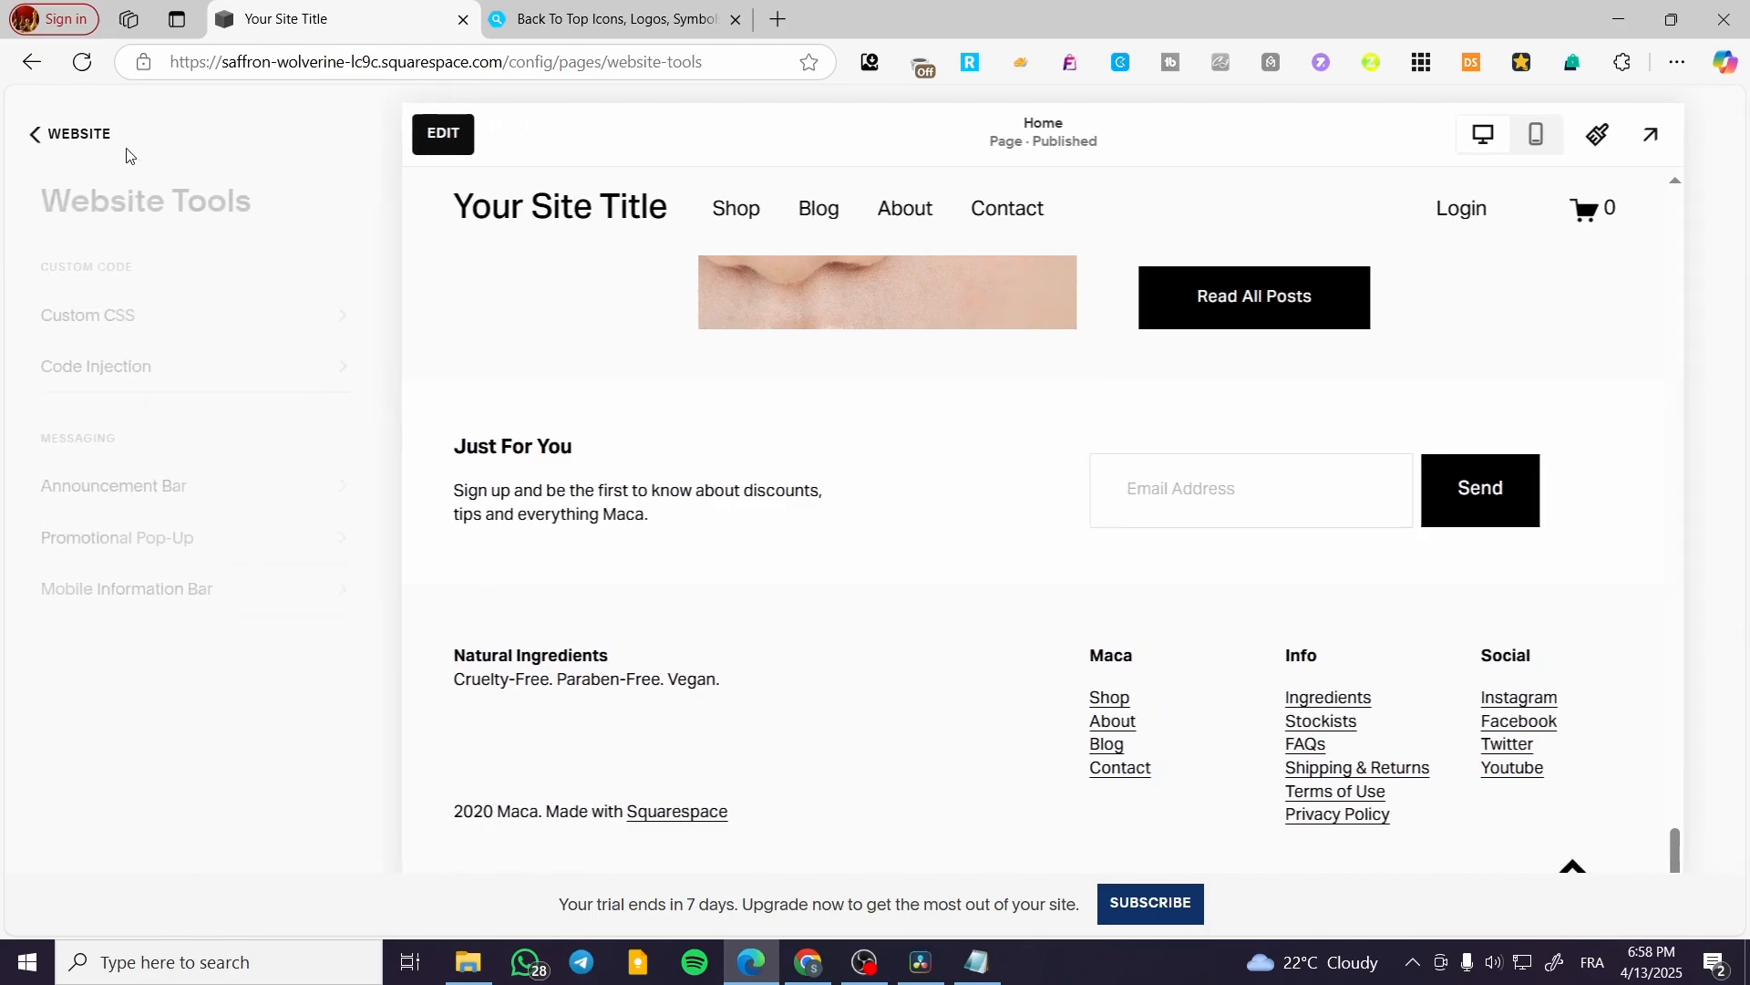
click(97, 136)
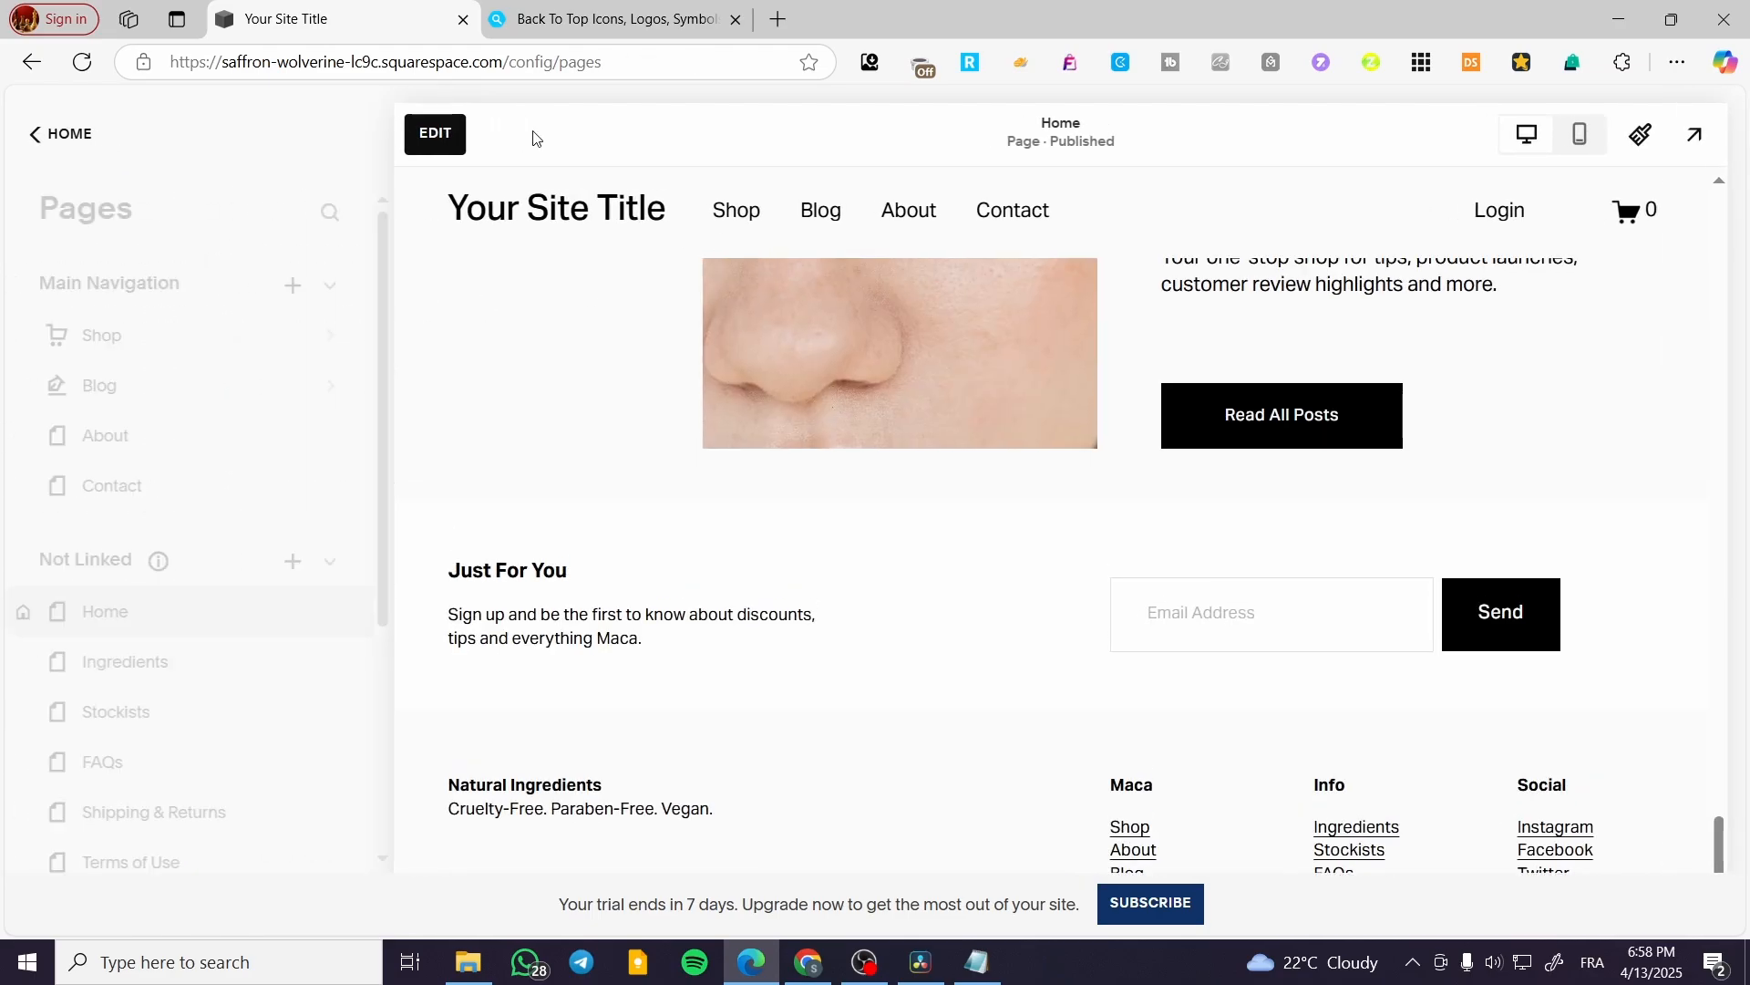
click(73, 136)
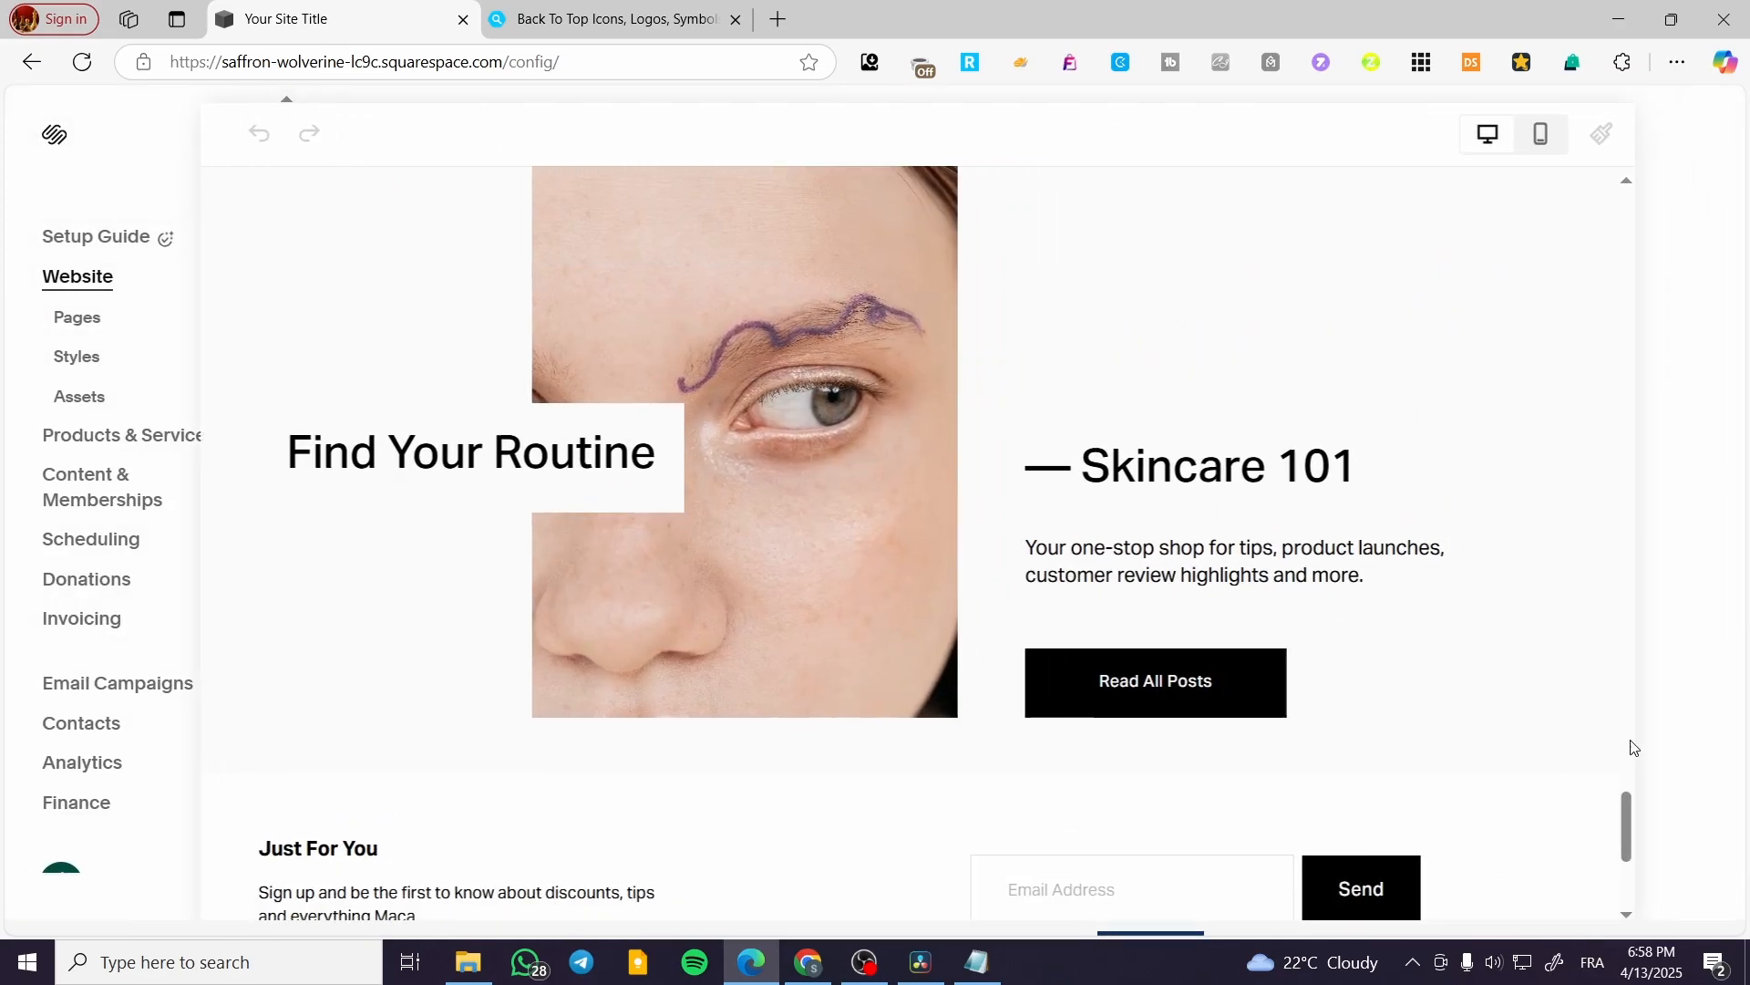
Step: Open the footer's arrow image block for editing and set its image alt text to "back to top"
scroll(1627, 661, down, 20)
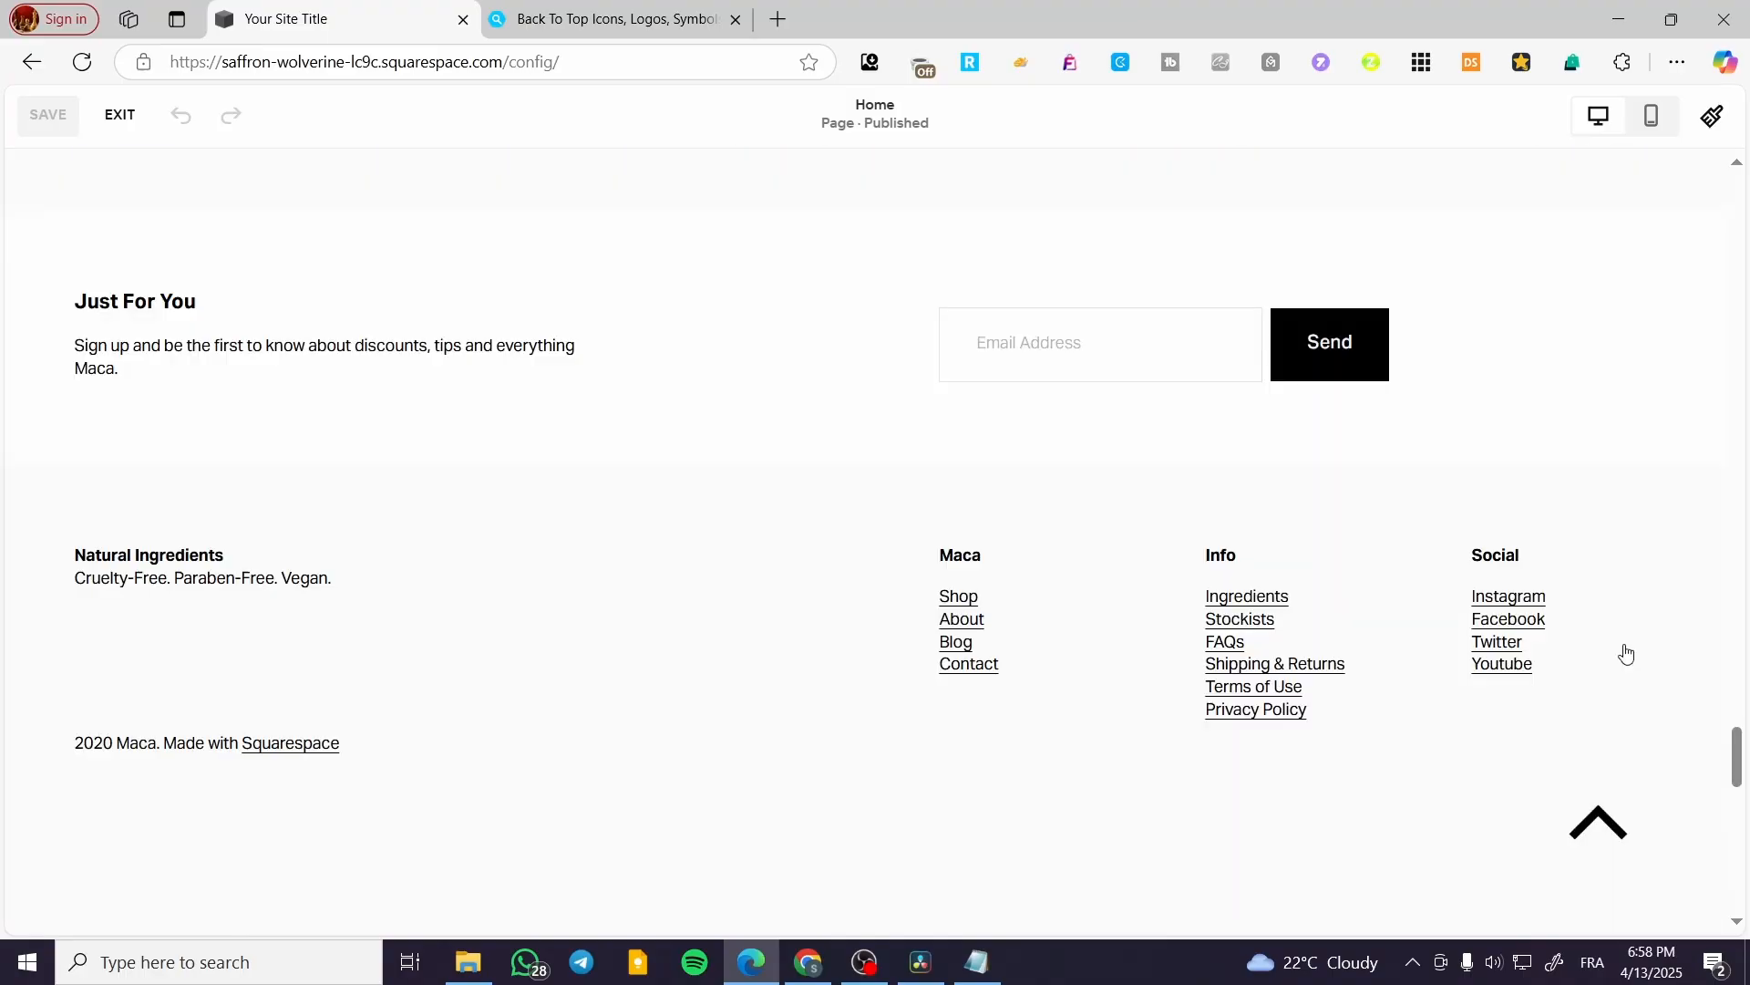
click(1593, 825)
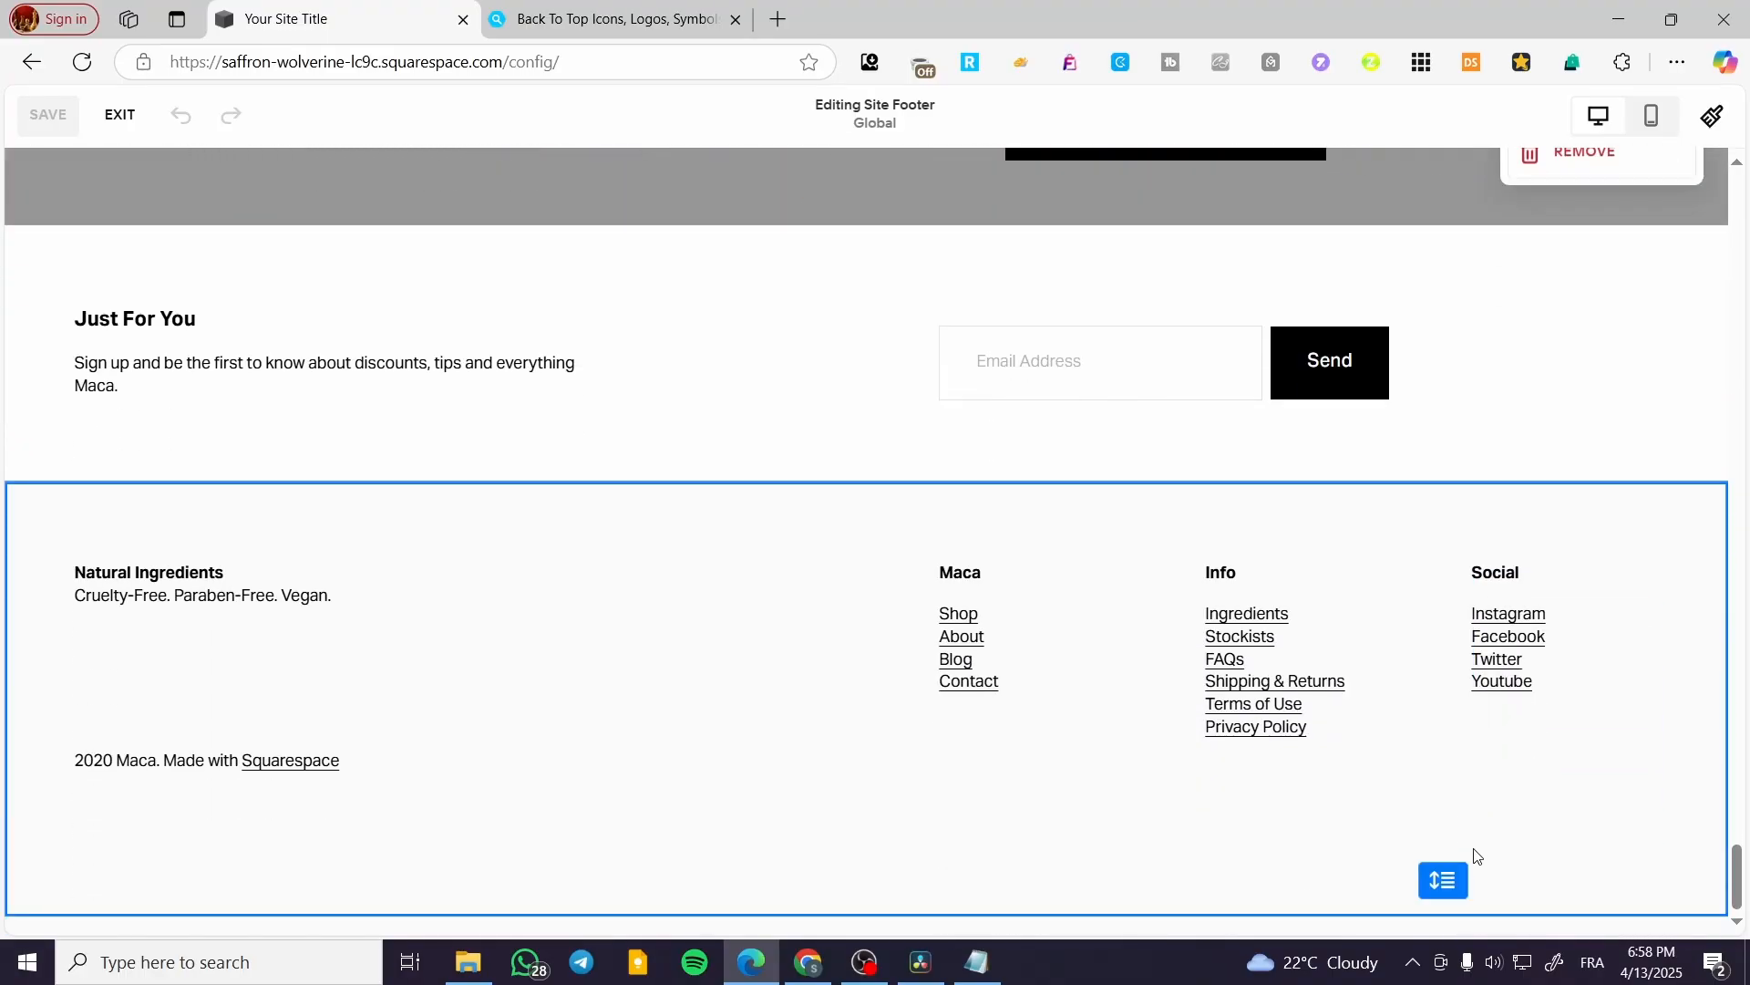
click(1597, 837)
click(1409, 750)
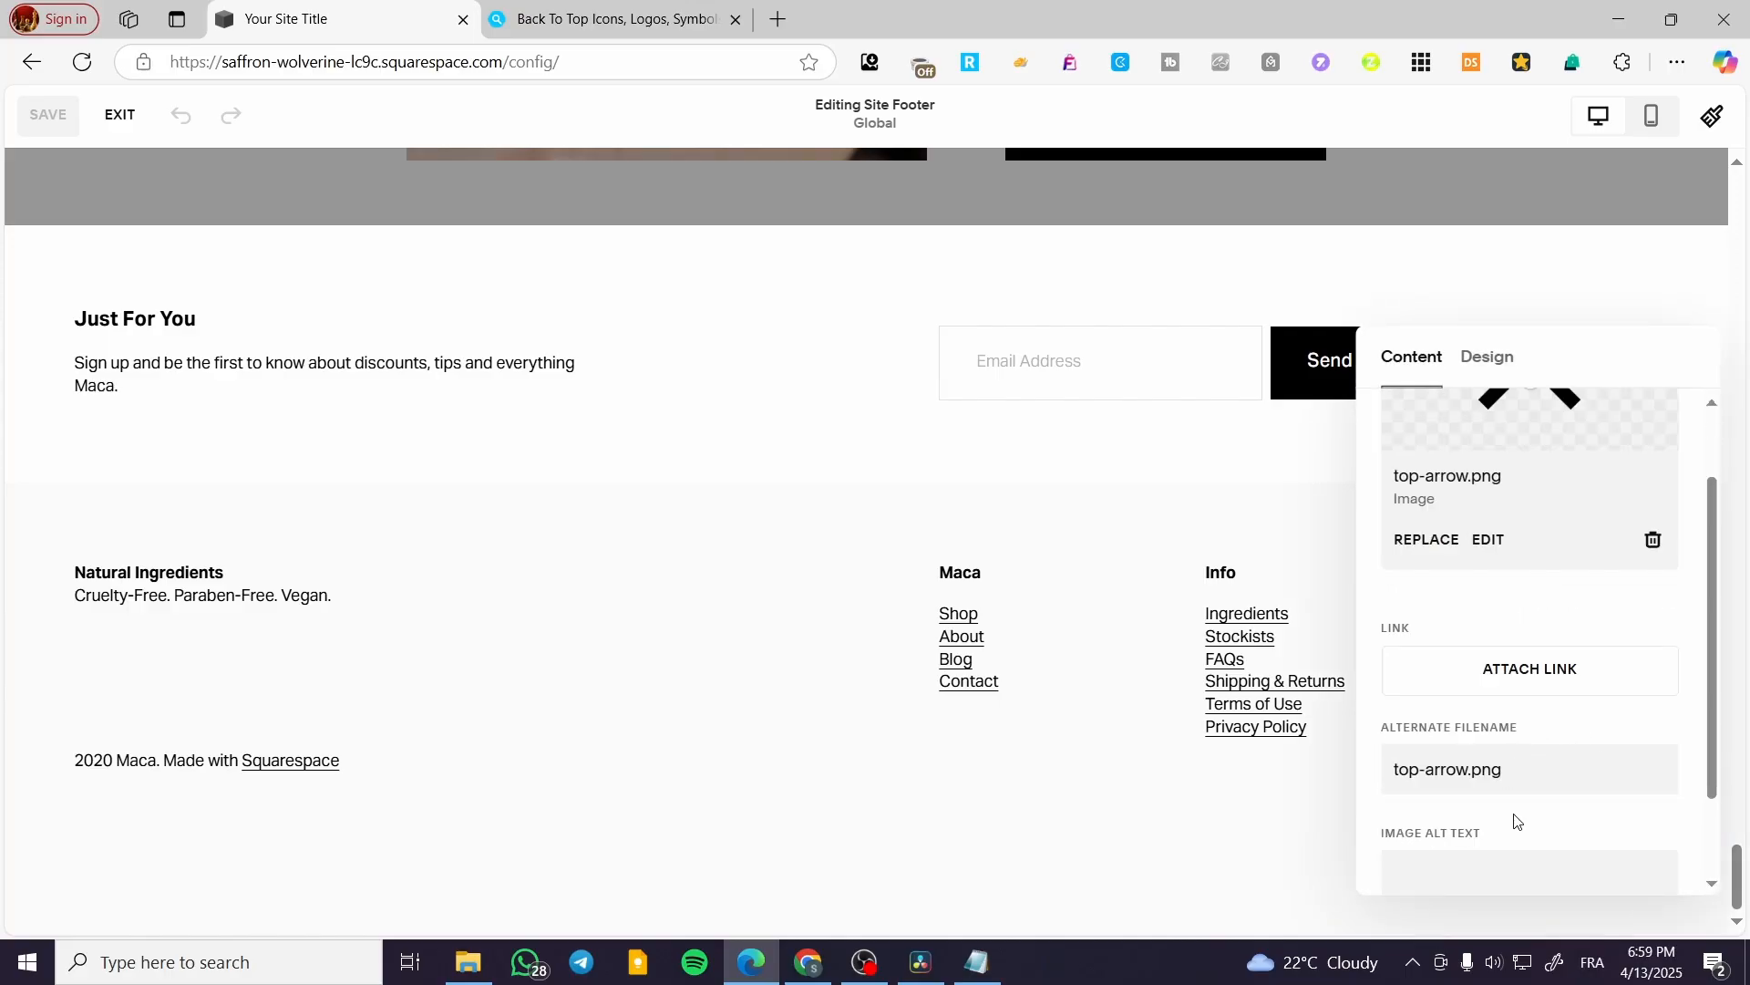
scroll(1516, 822, down, 1)
click(1522, 768)
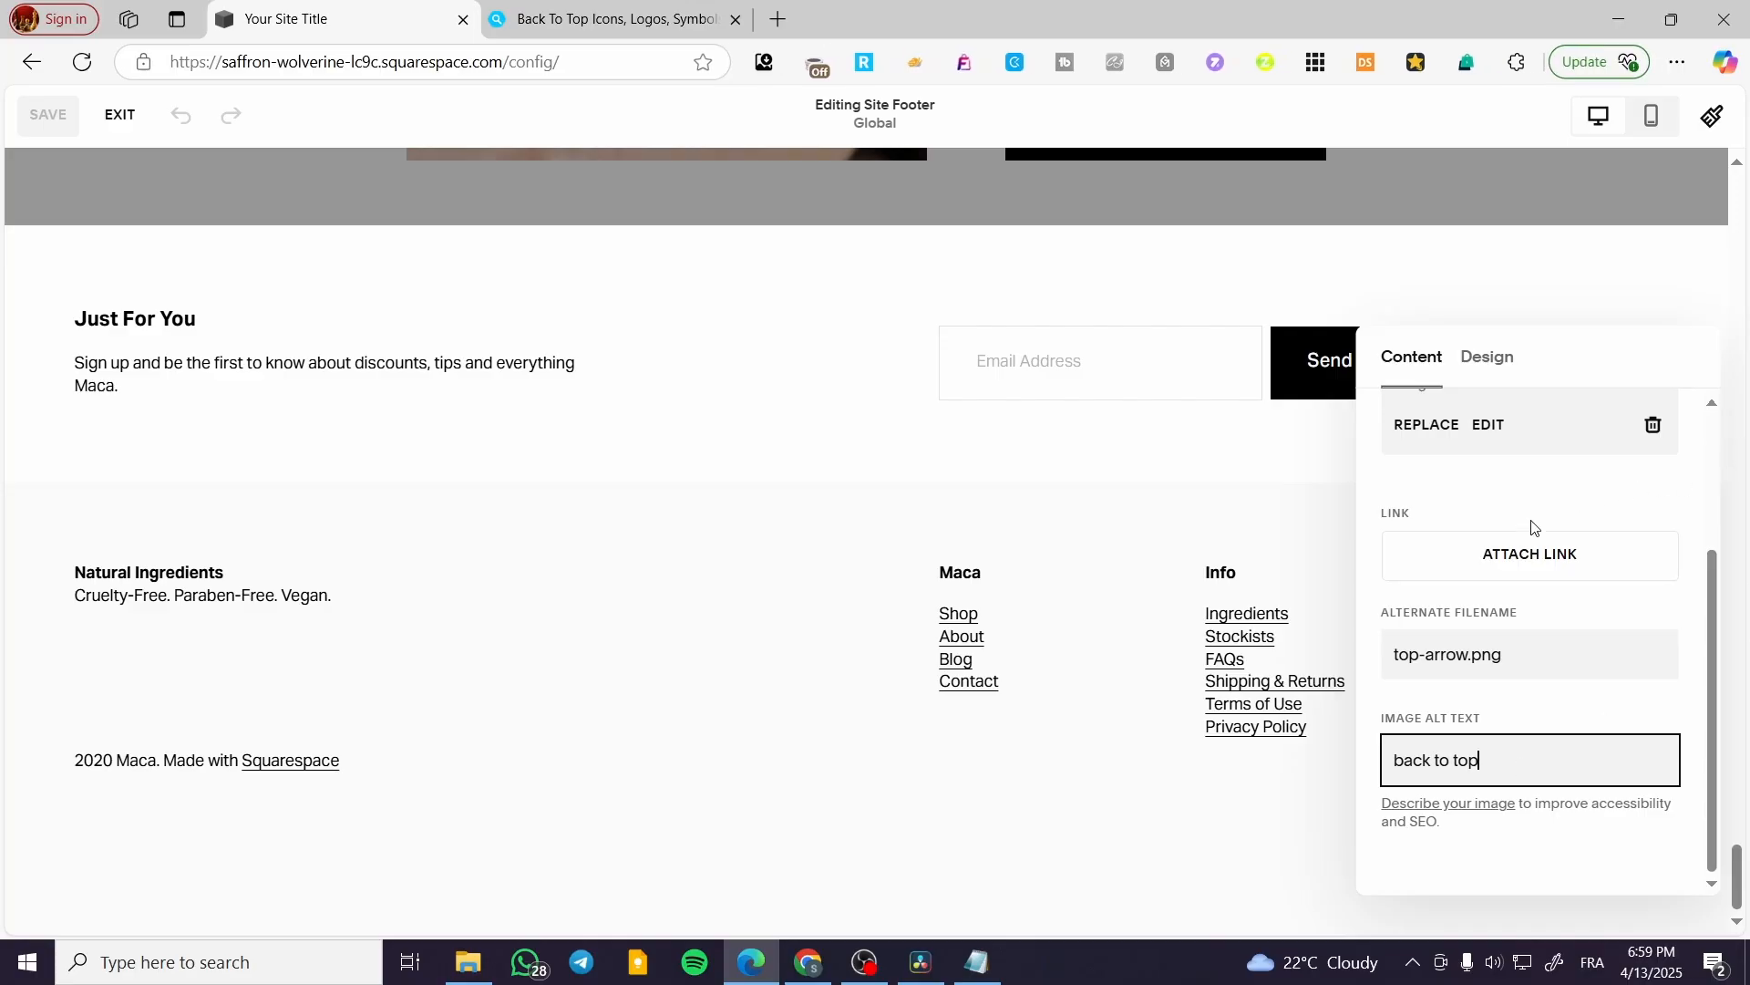
Step: Attach the link #top to the footer's arrow image
click(1500, 557)
click(1116, 564)
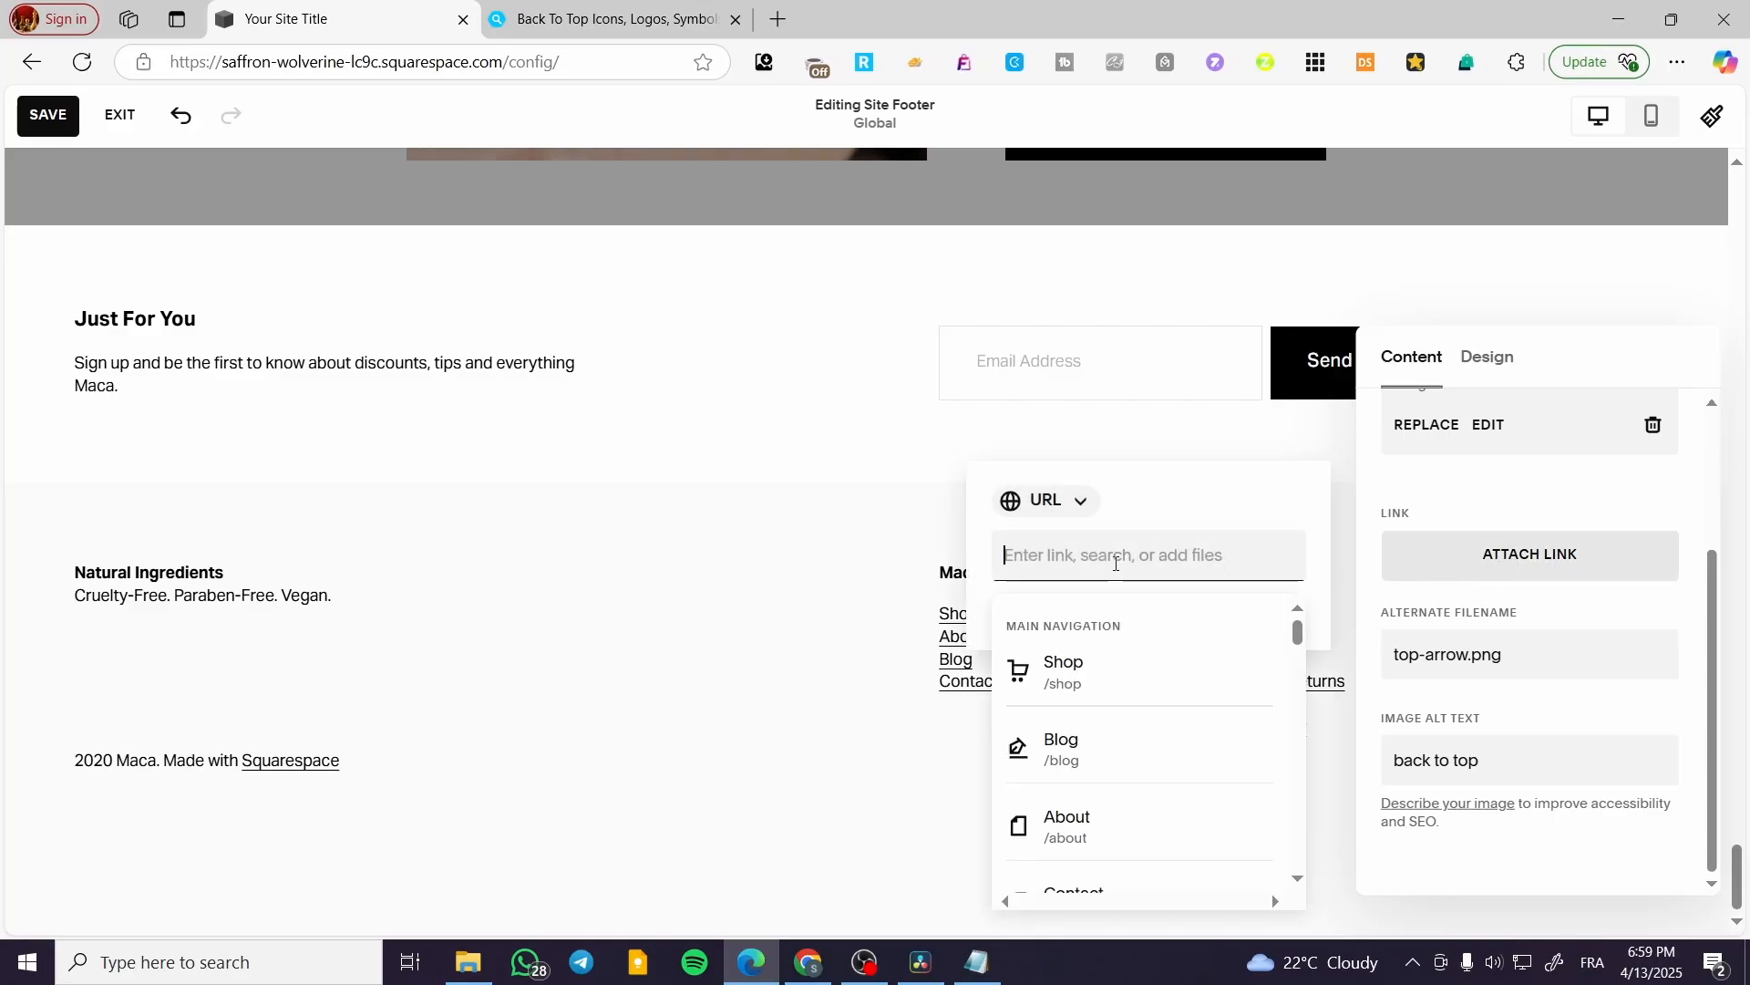
text(3)
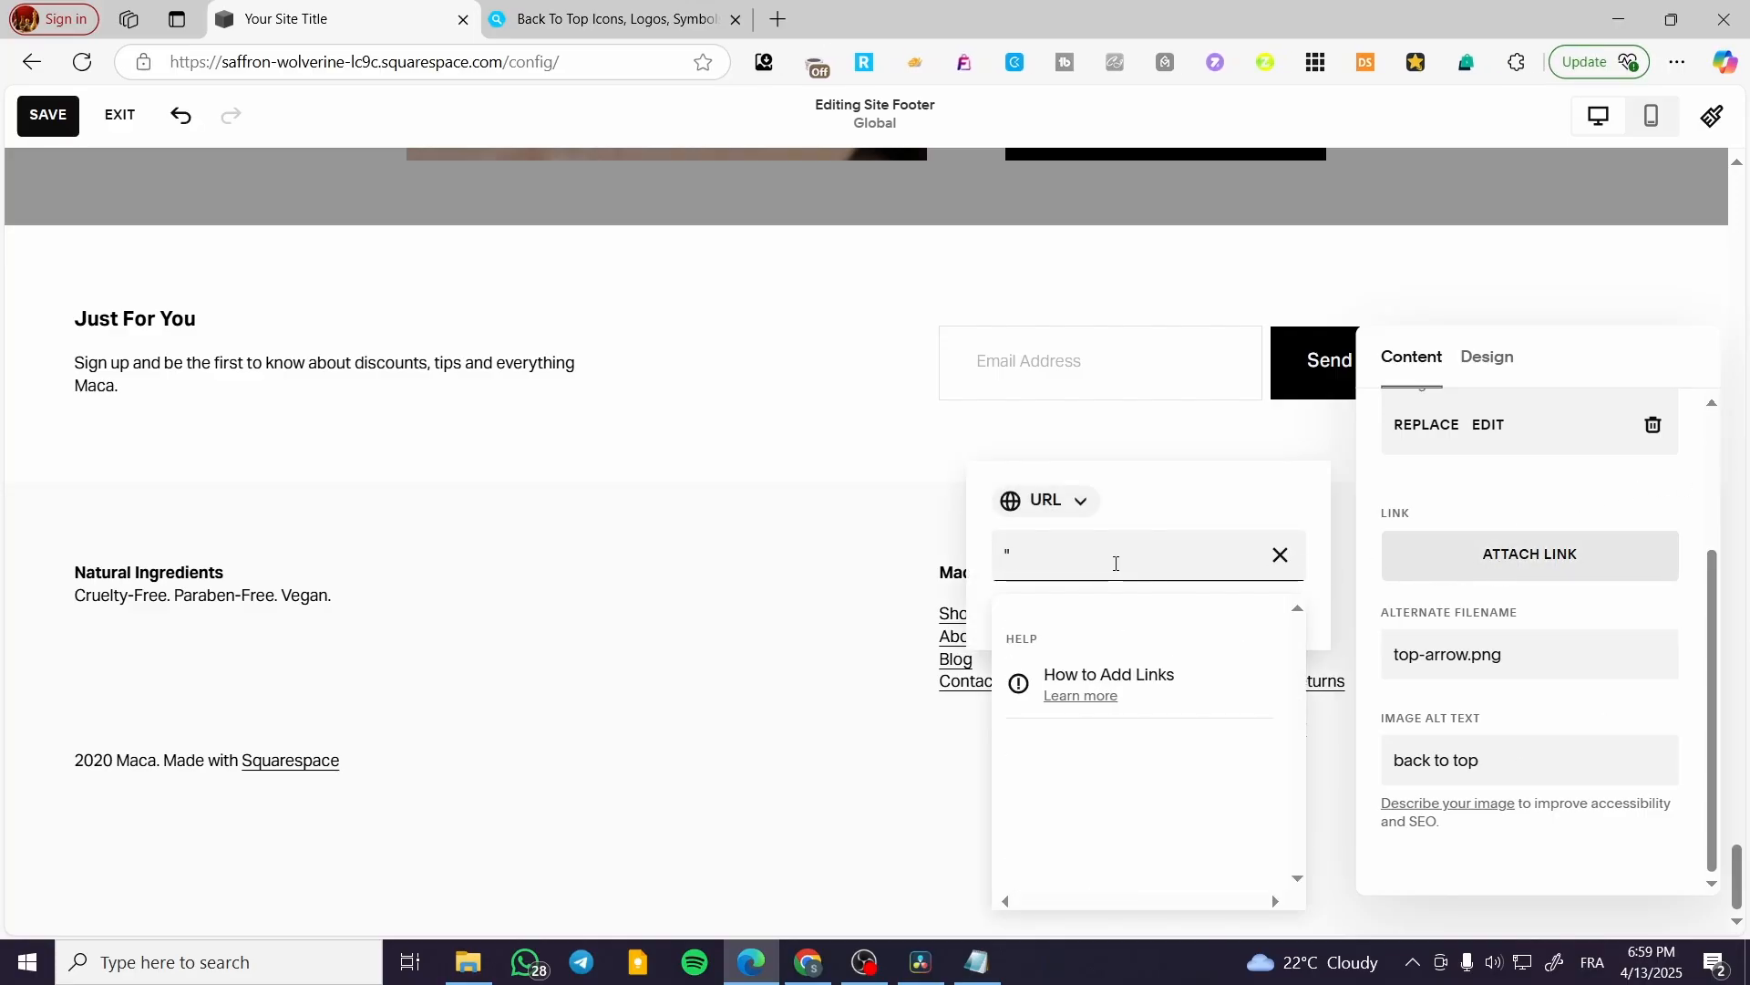
key(BackSpace)
text(3)
key(BackSpace)
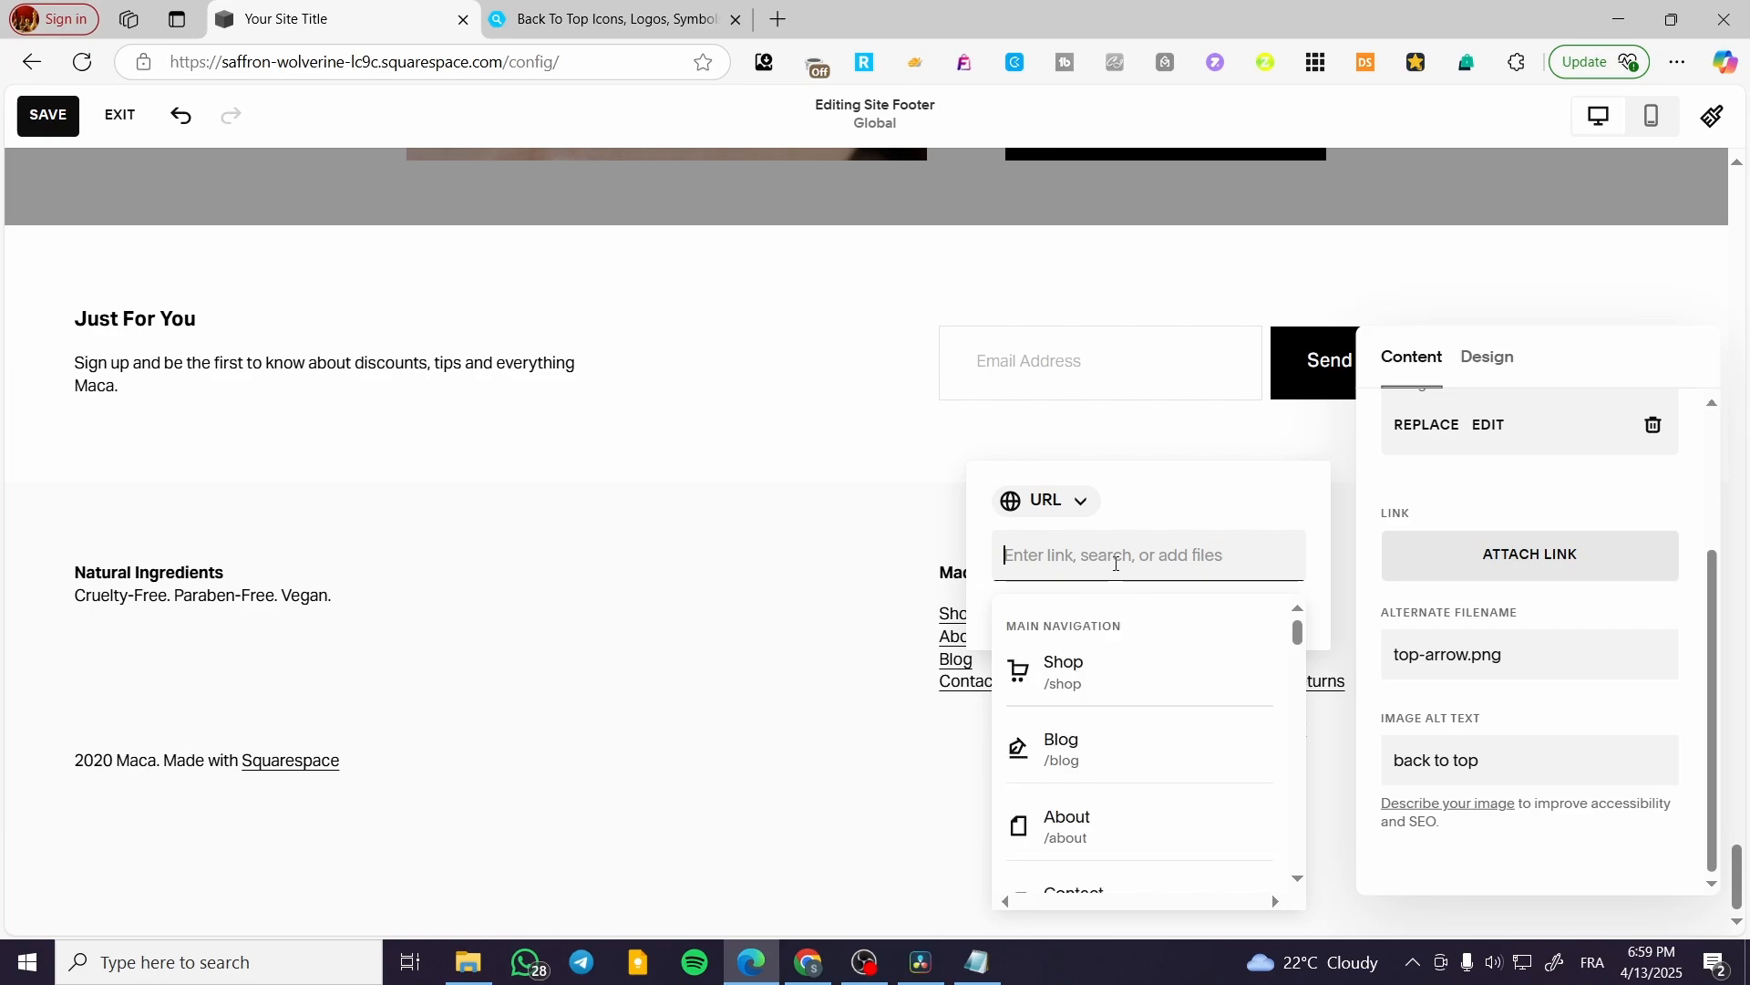
text(3)
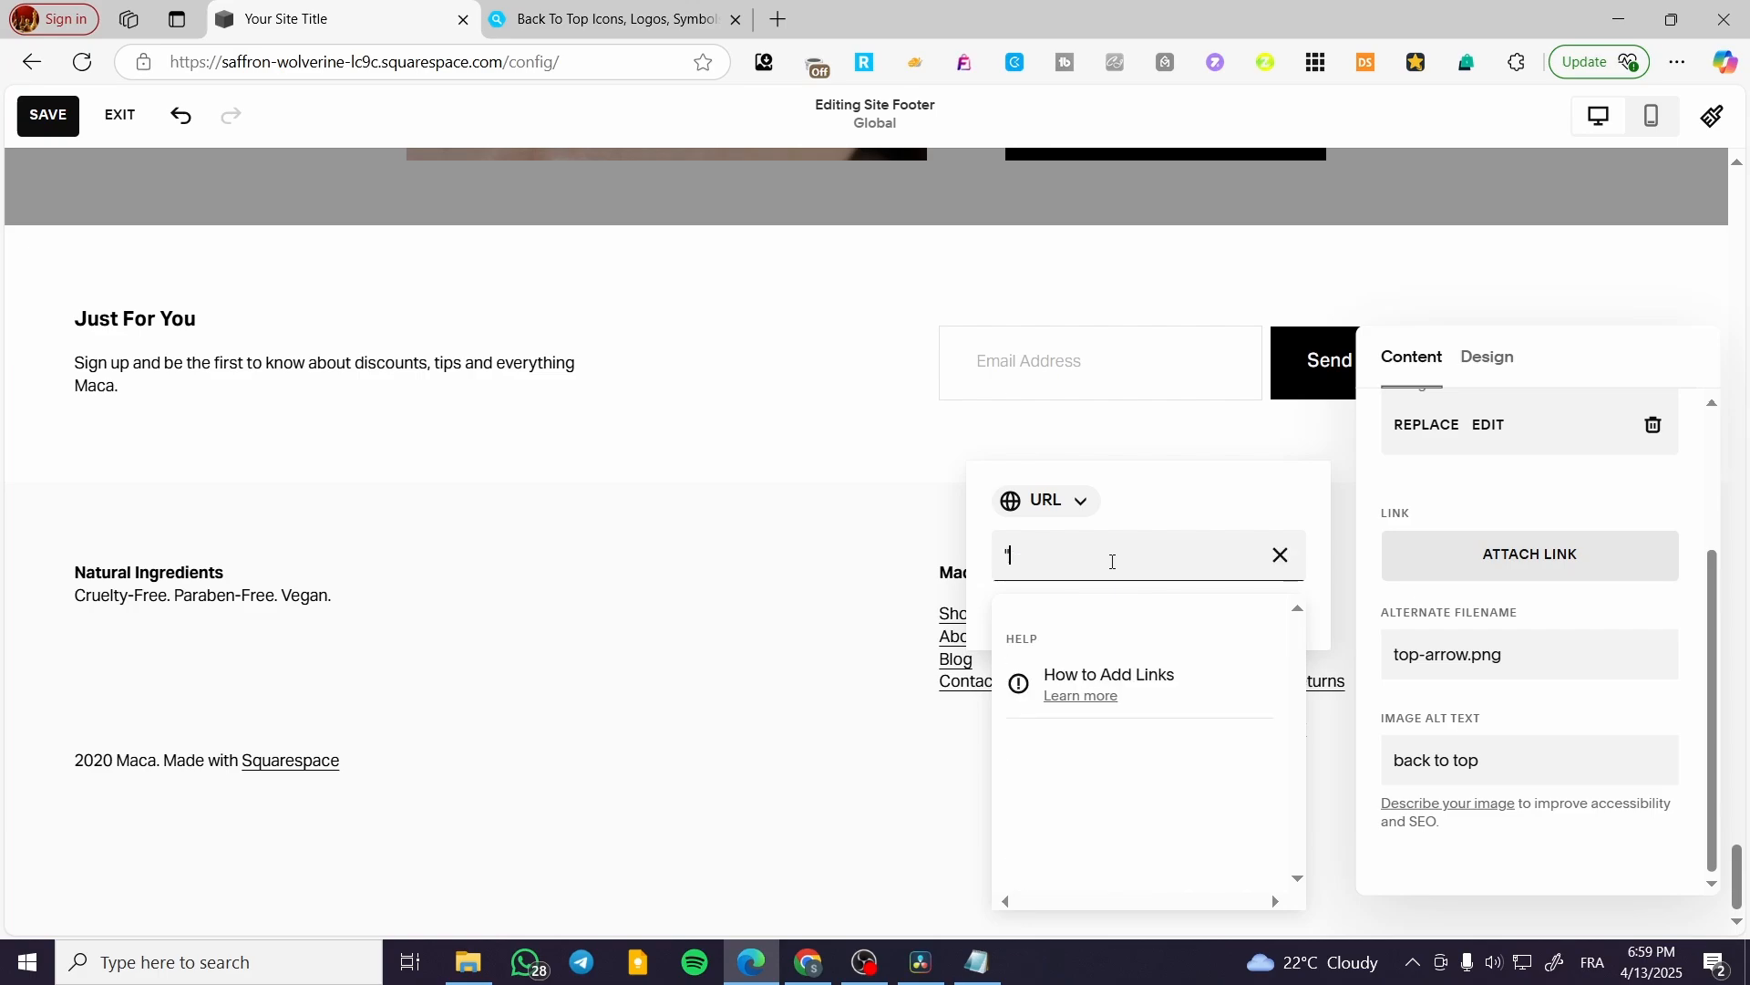
key(BackSpace)
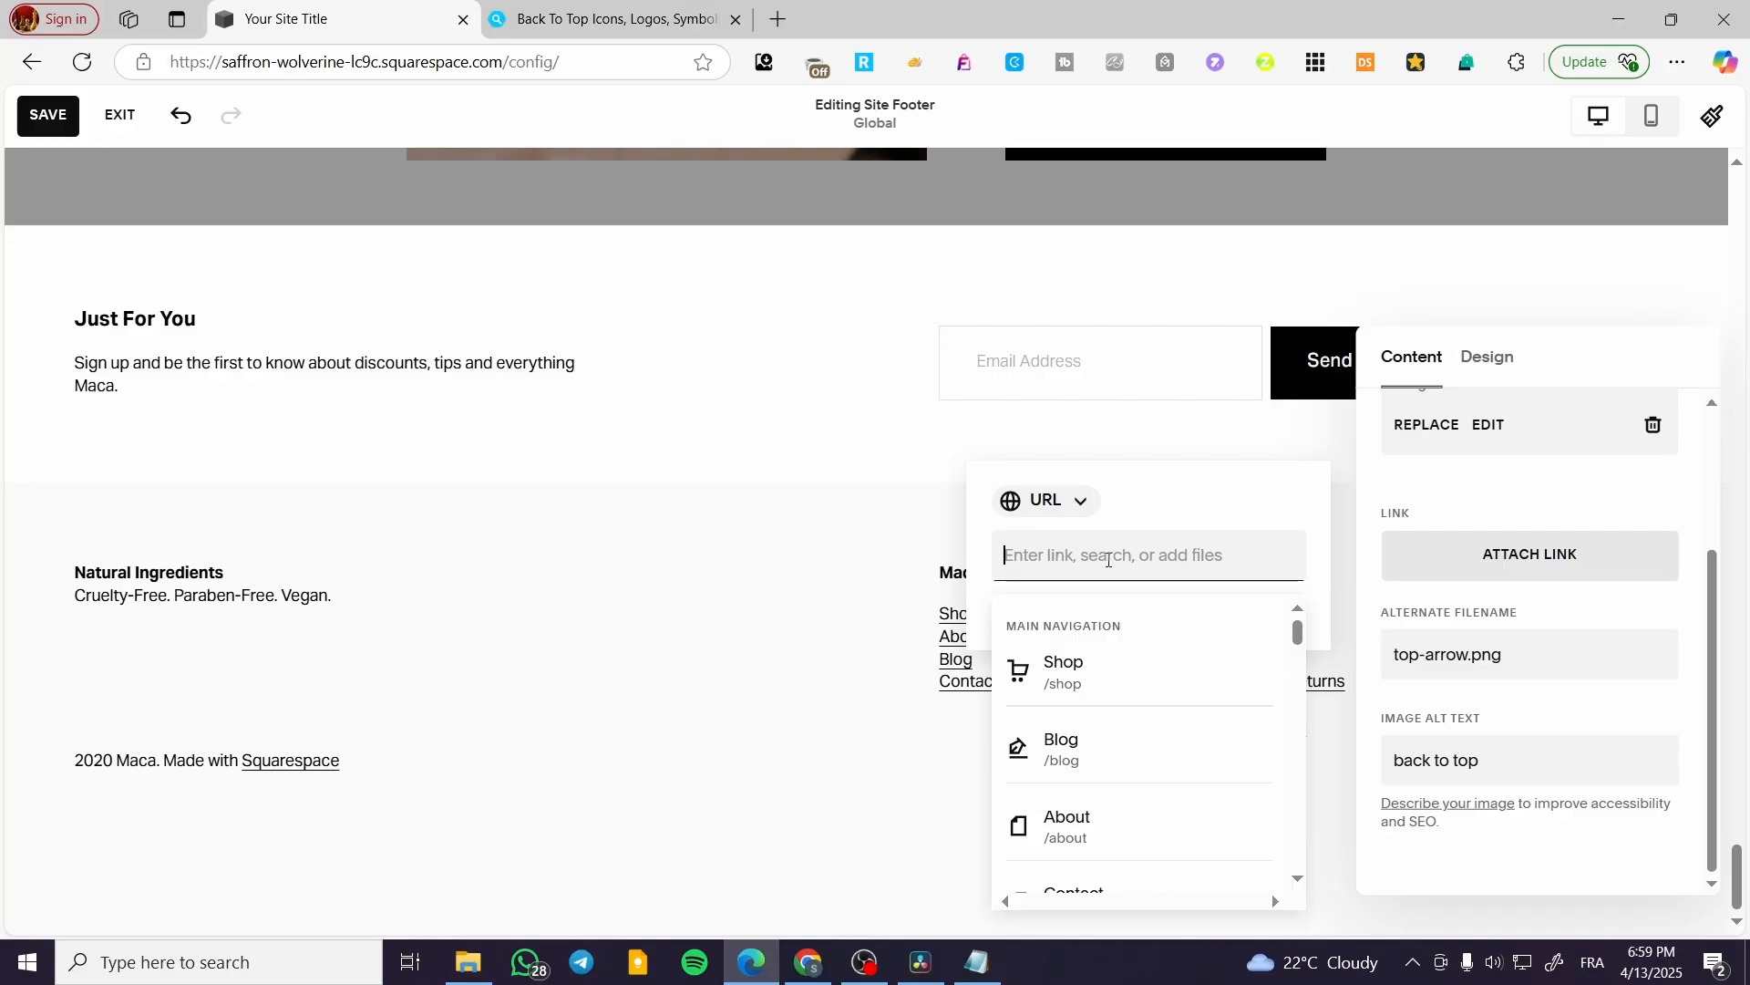
text(3)
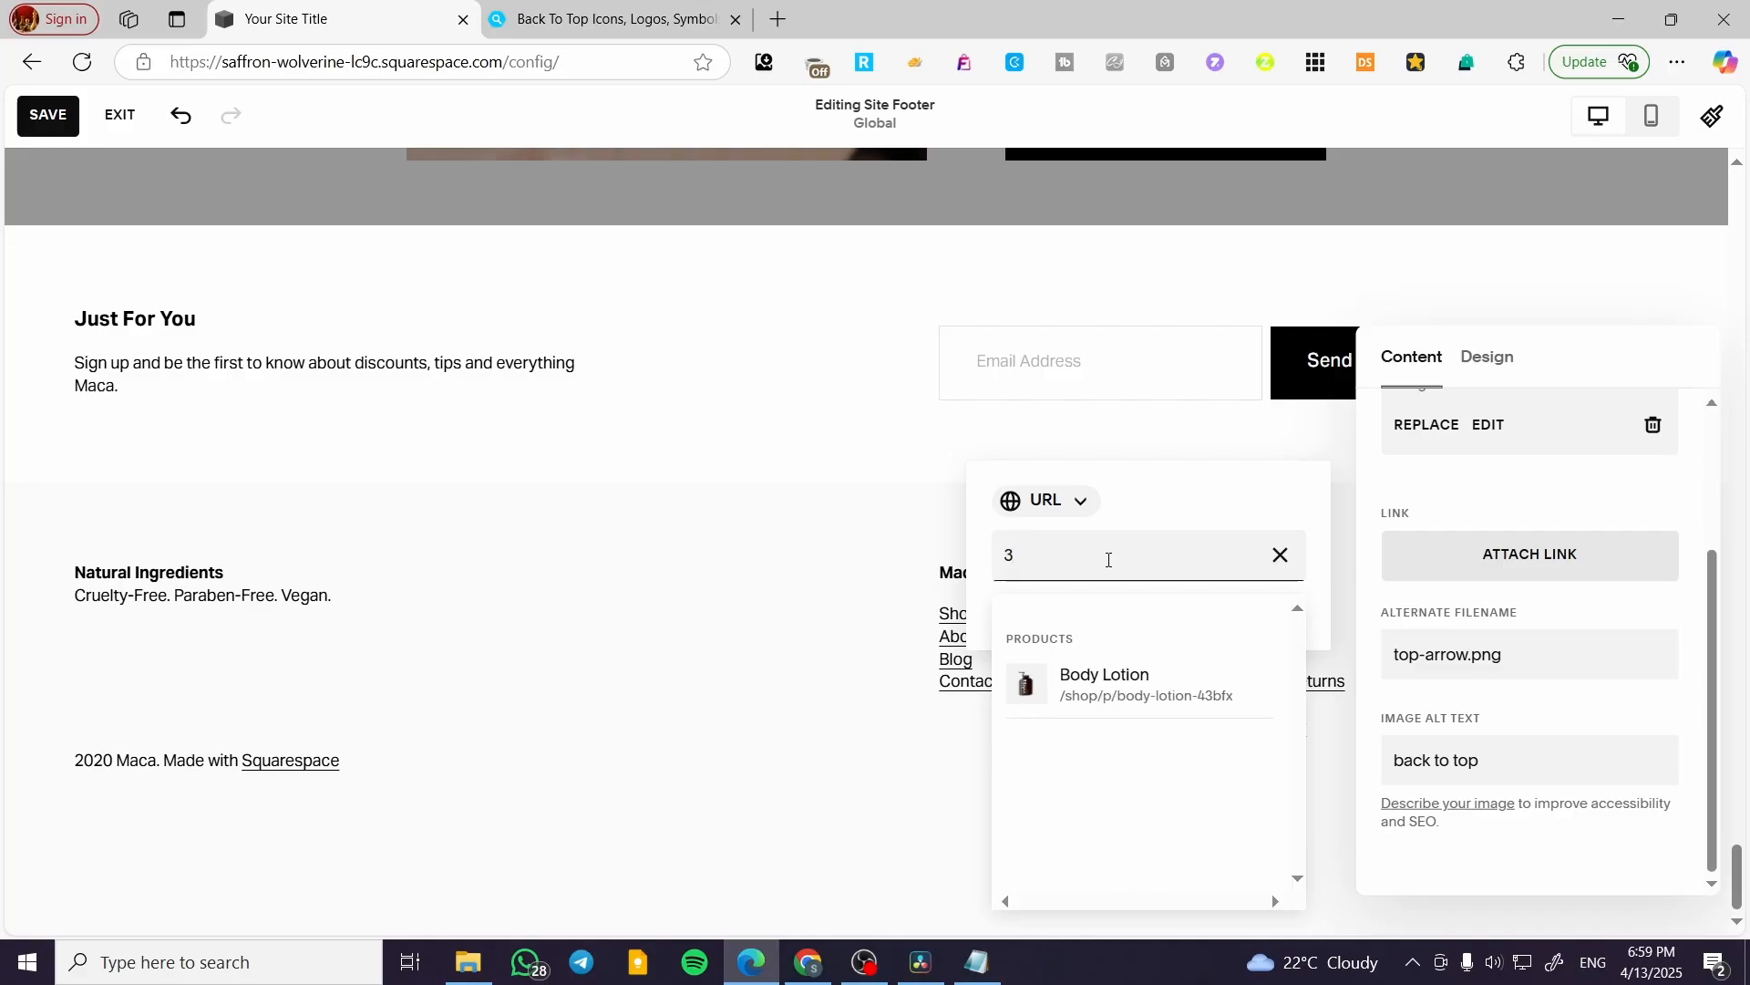
key(BackSpace)
text(#top)
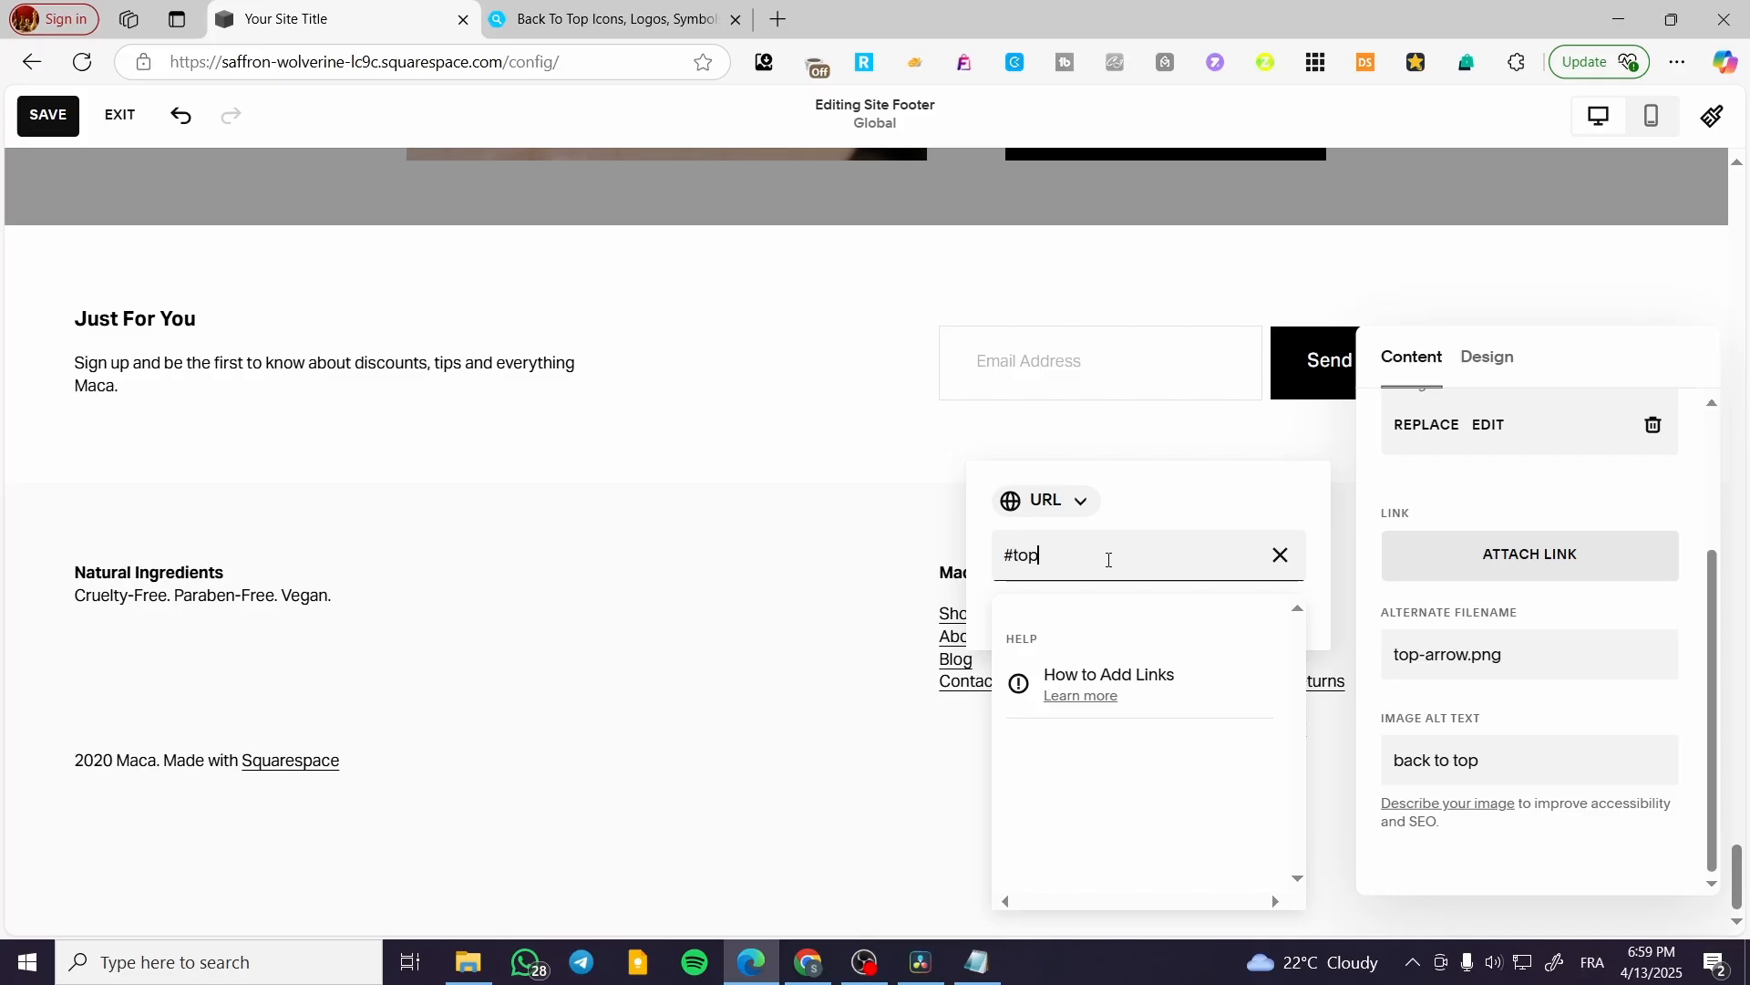
key(Return)
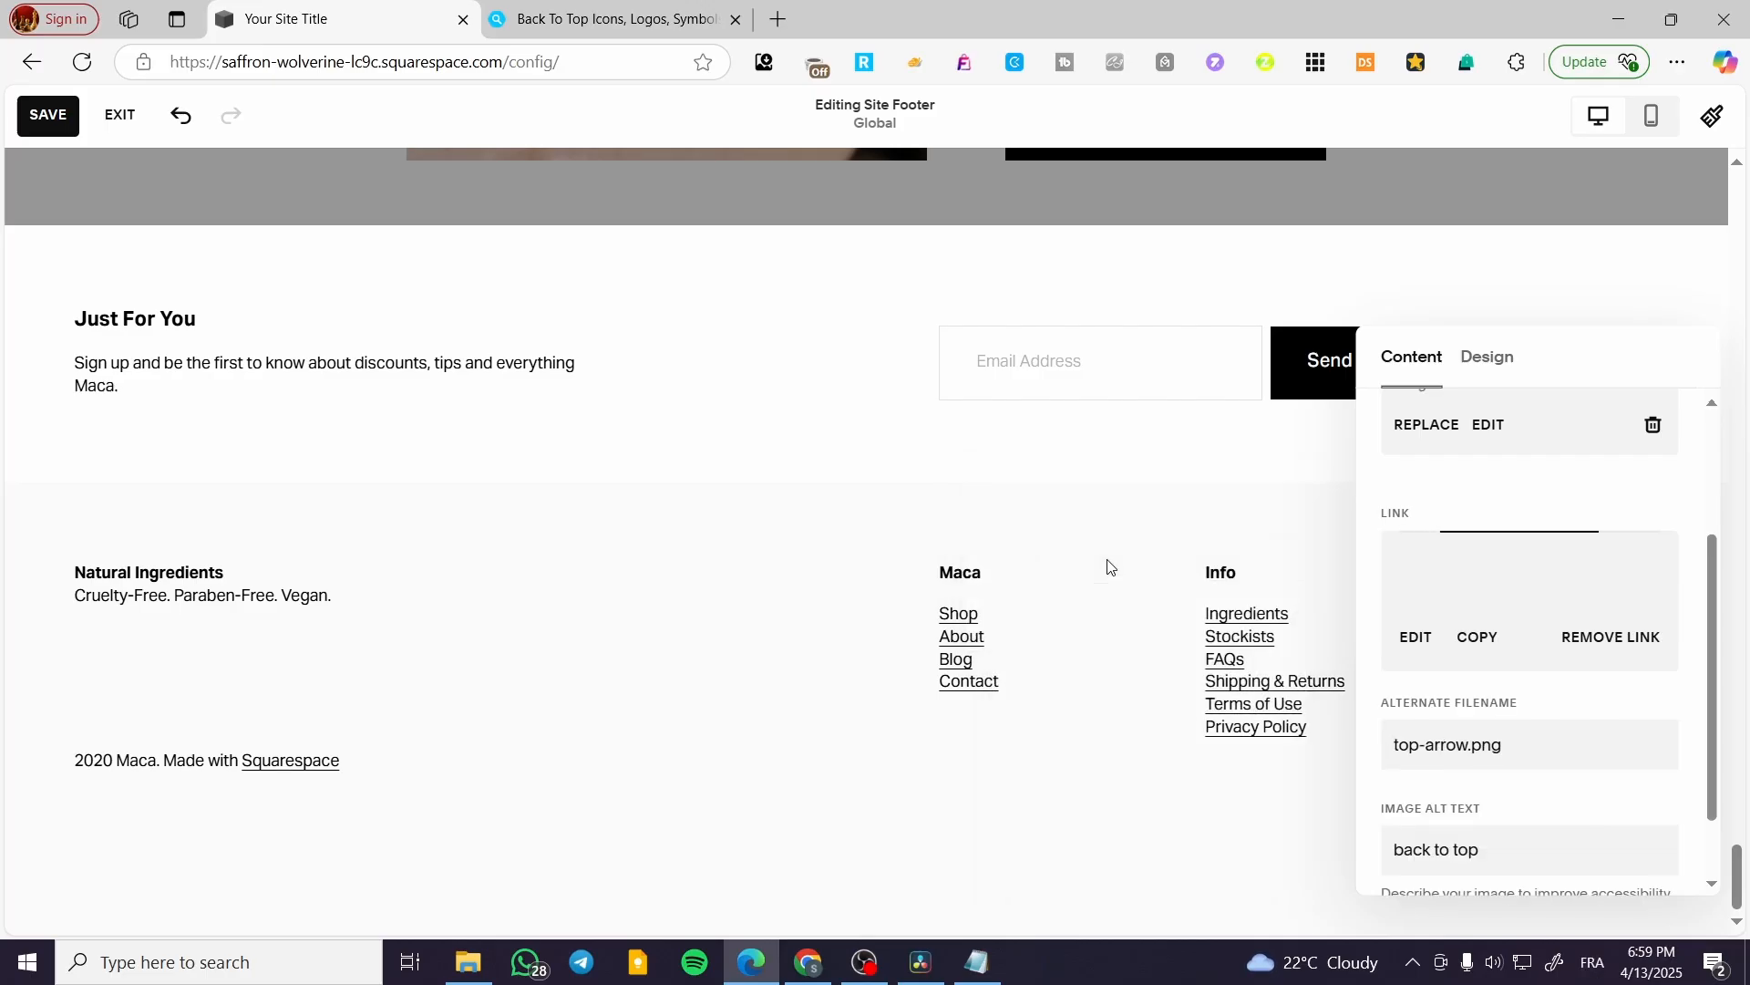
Step: Save the site footer changes and exit the editor
scroll(1623, 638, down, 1)
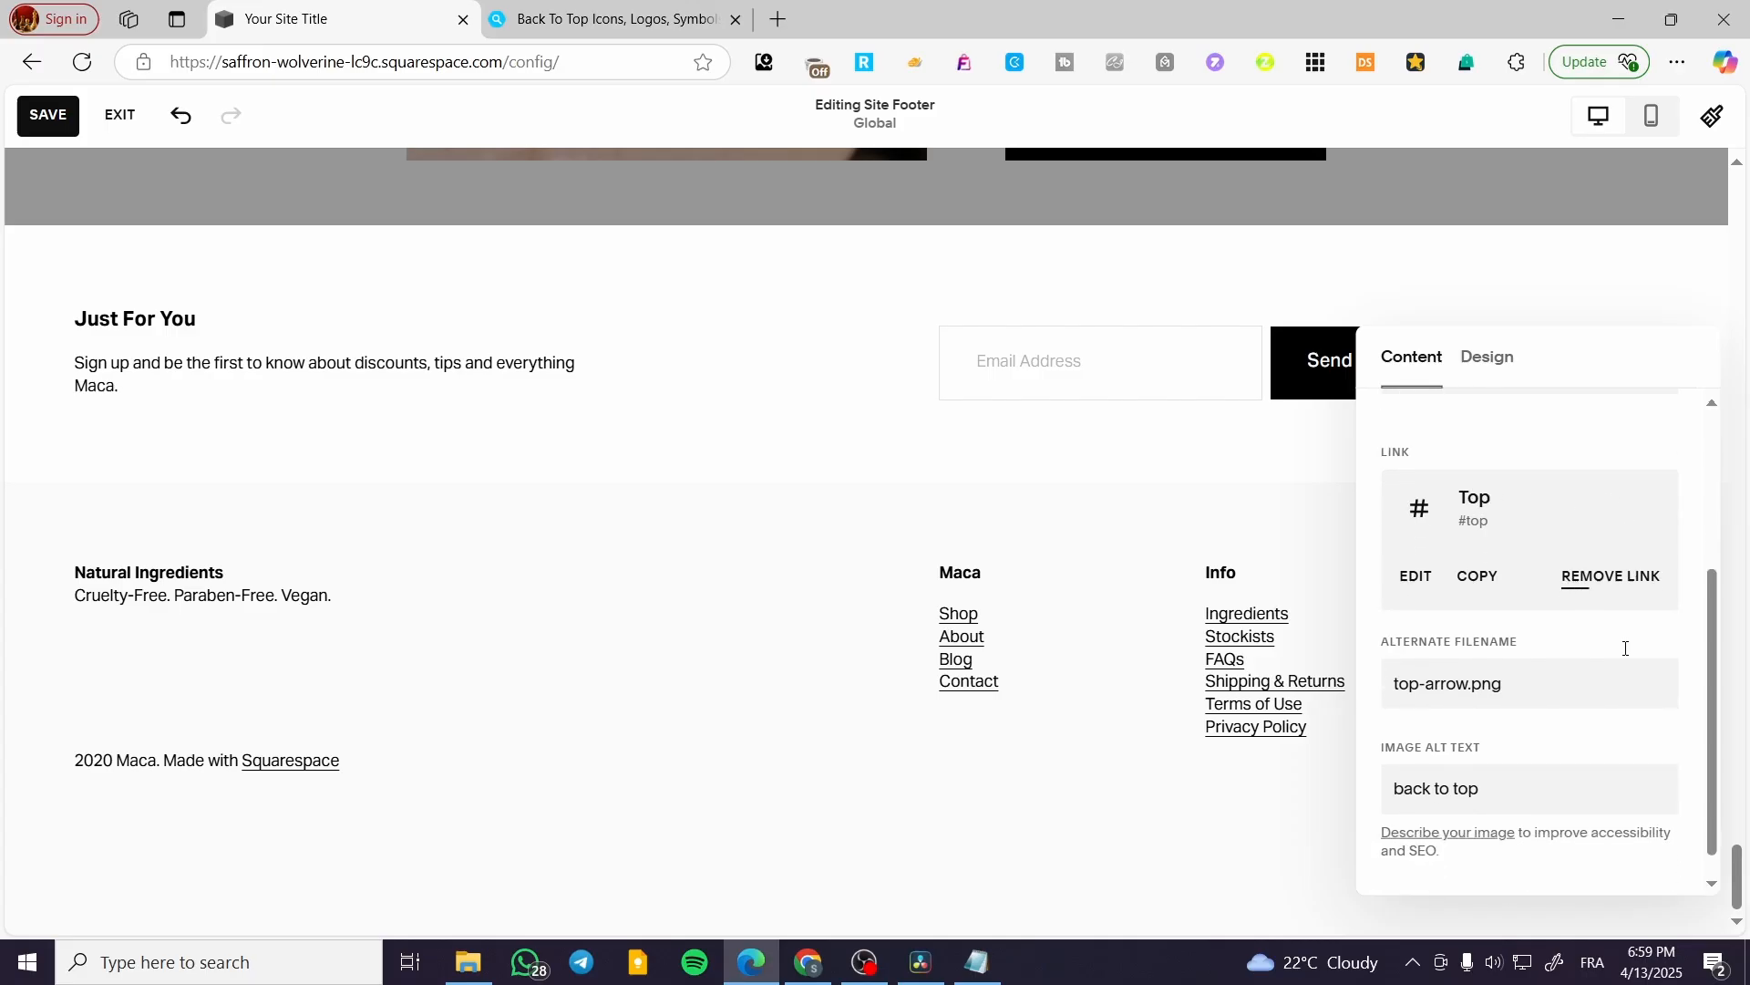
scroll(1473, 657, up, 3)
click(56, 118)
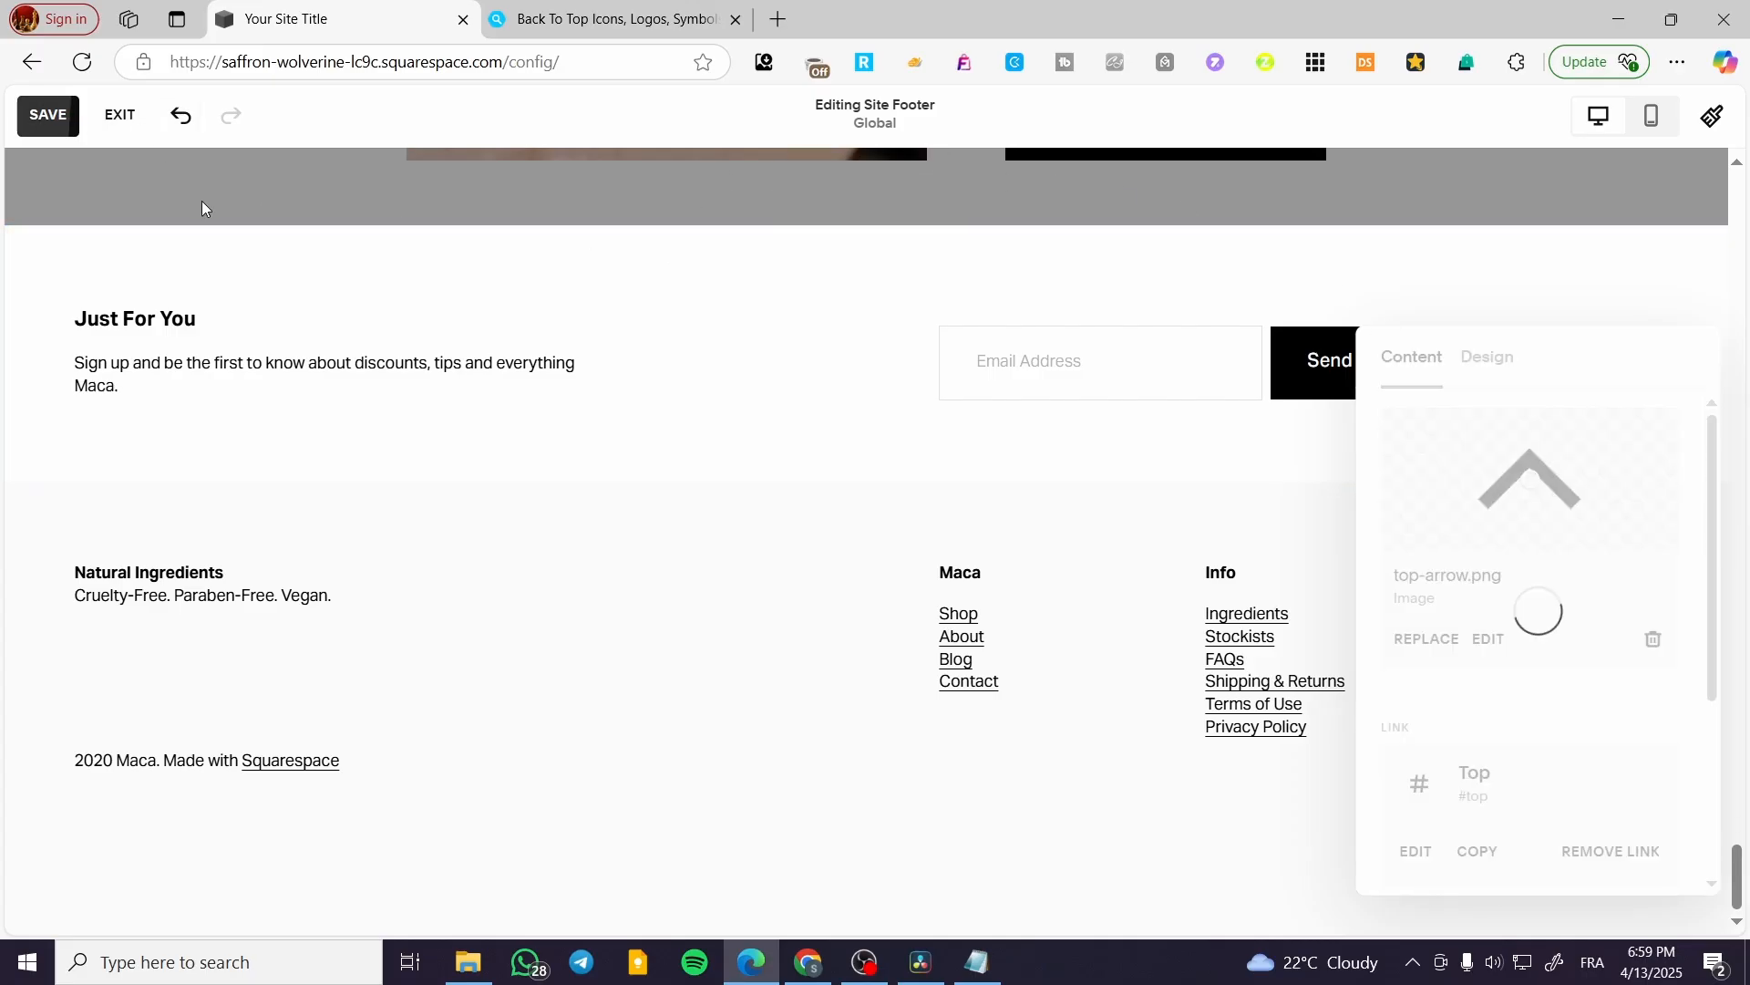
click(120, 115)
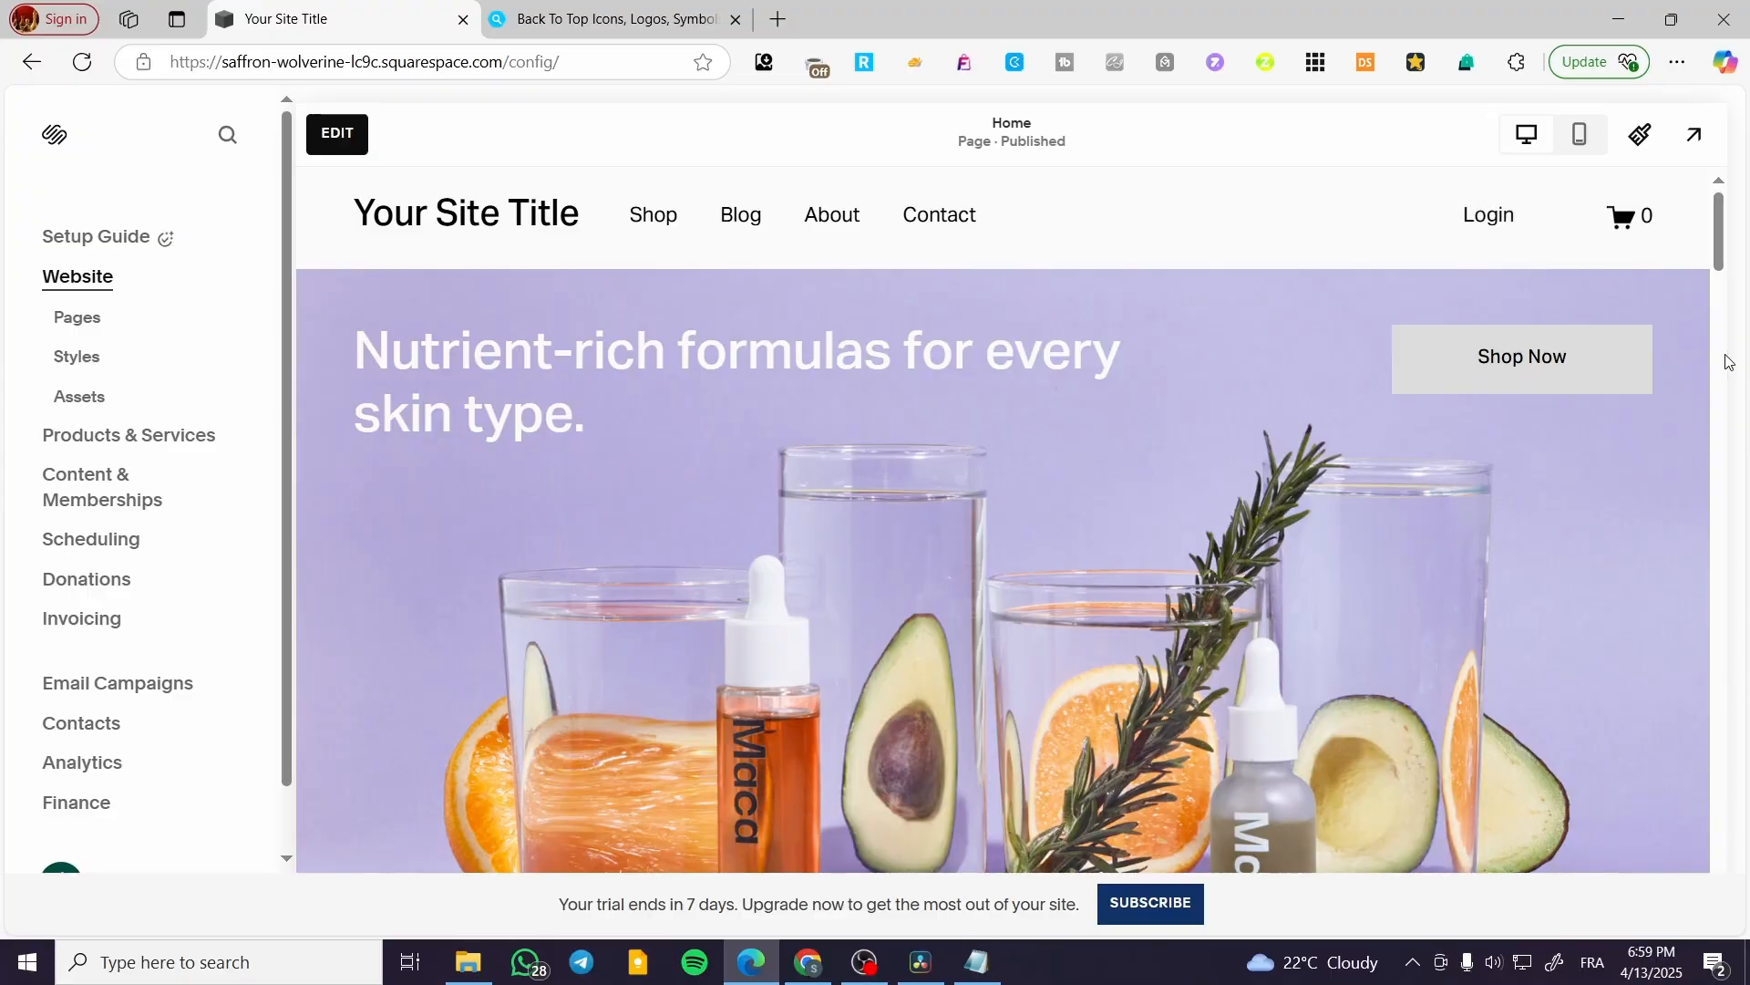
Step: Test the back-to-top arrow on the home page preview from the best sellers section
scroll(1701, 310, down, 8)
scroll(1618, 722, down, 4)
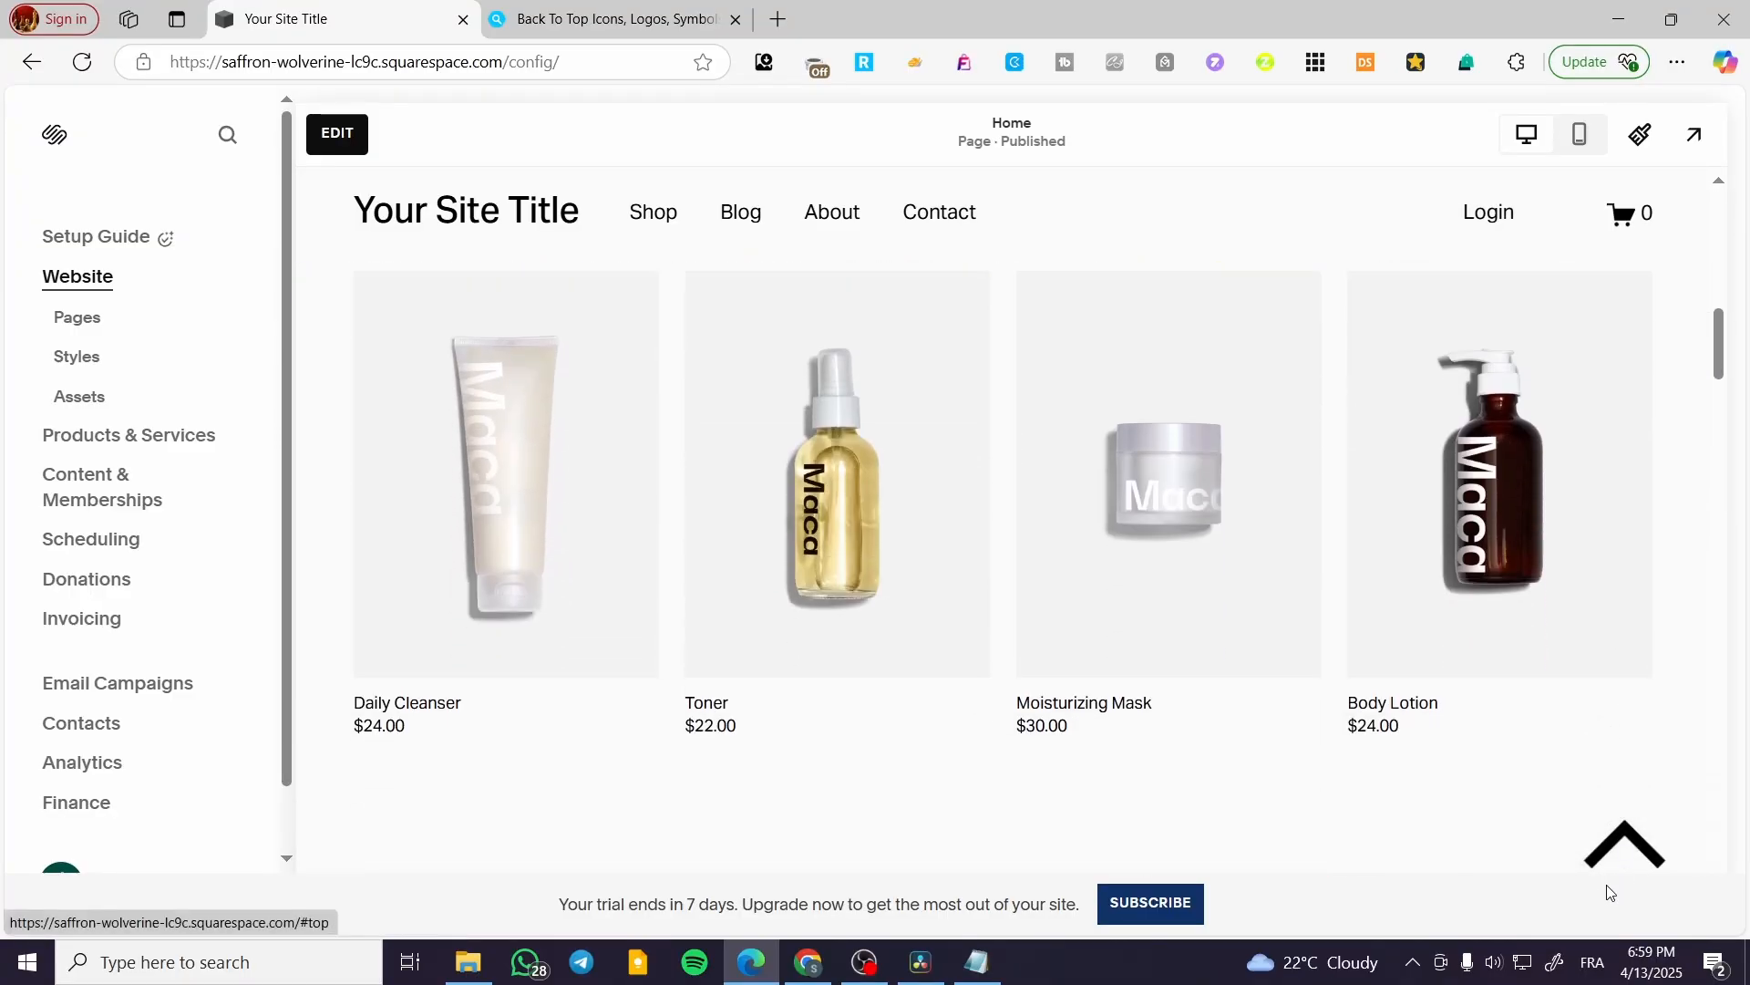
click(1632, 848)
scroll(1641, 812, down, 10)
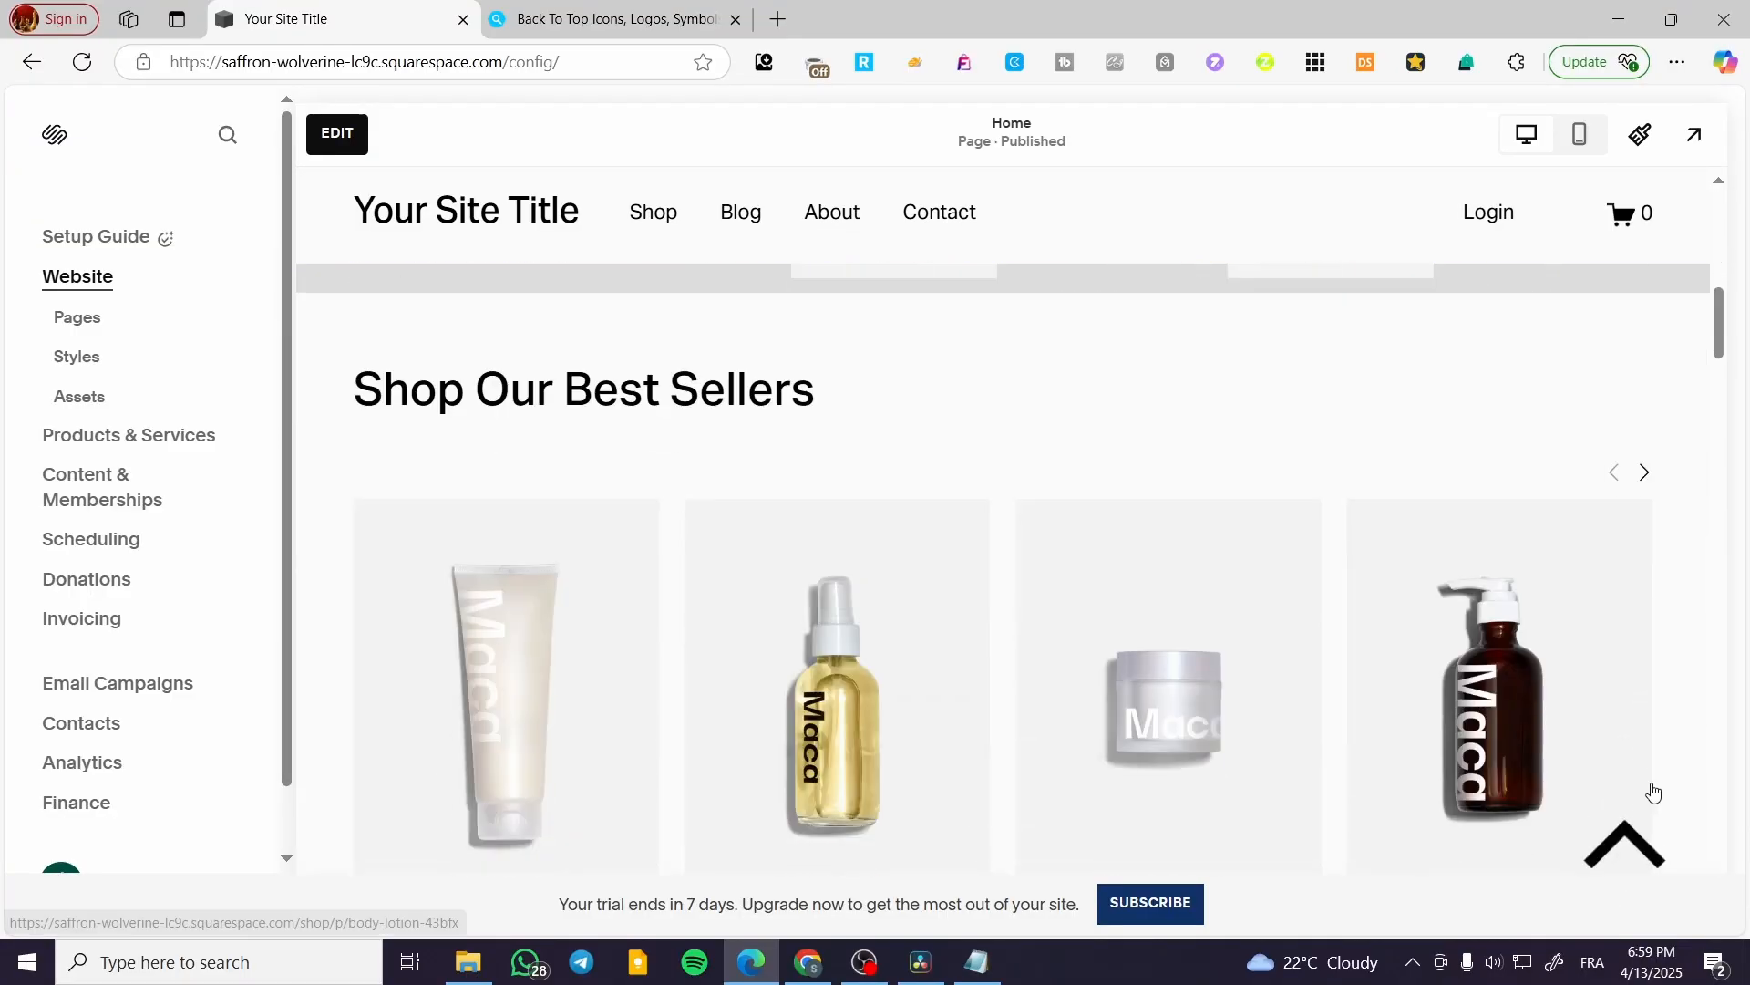
click(1631, 822)
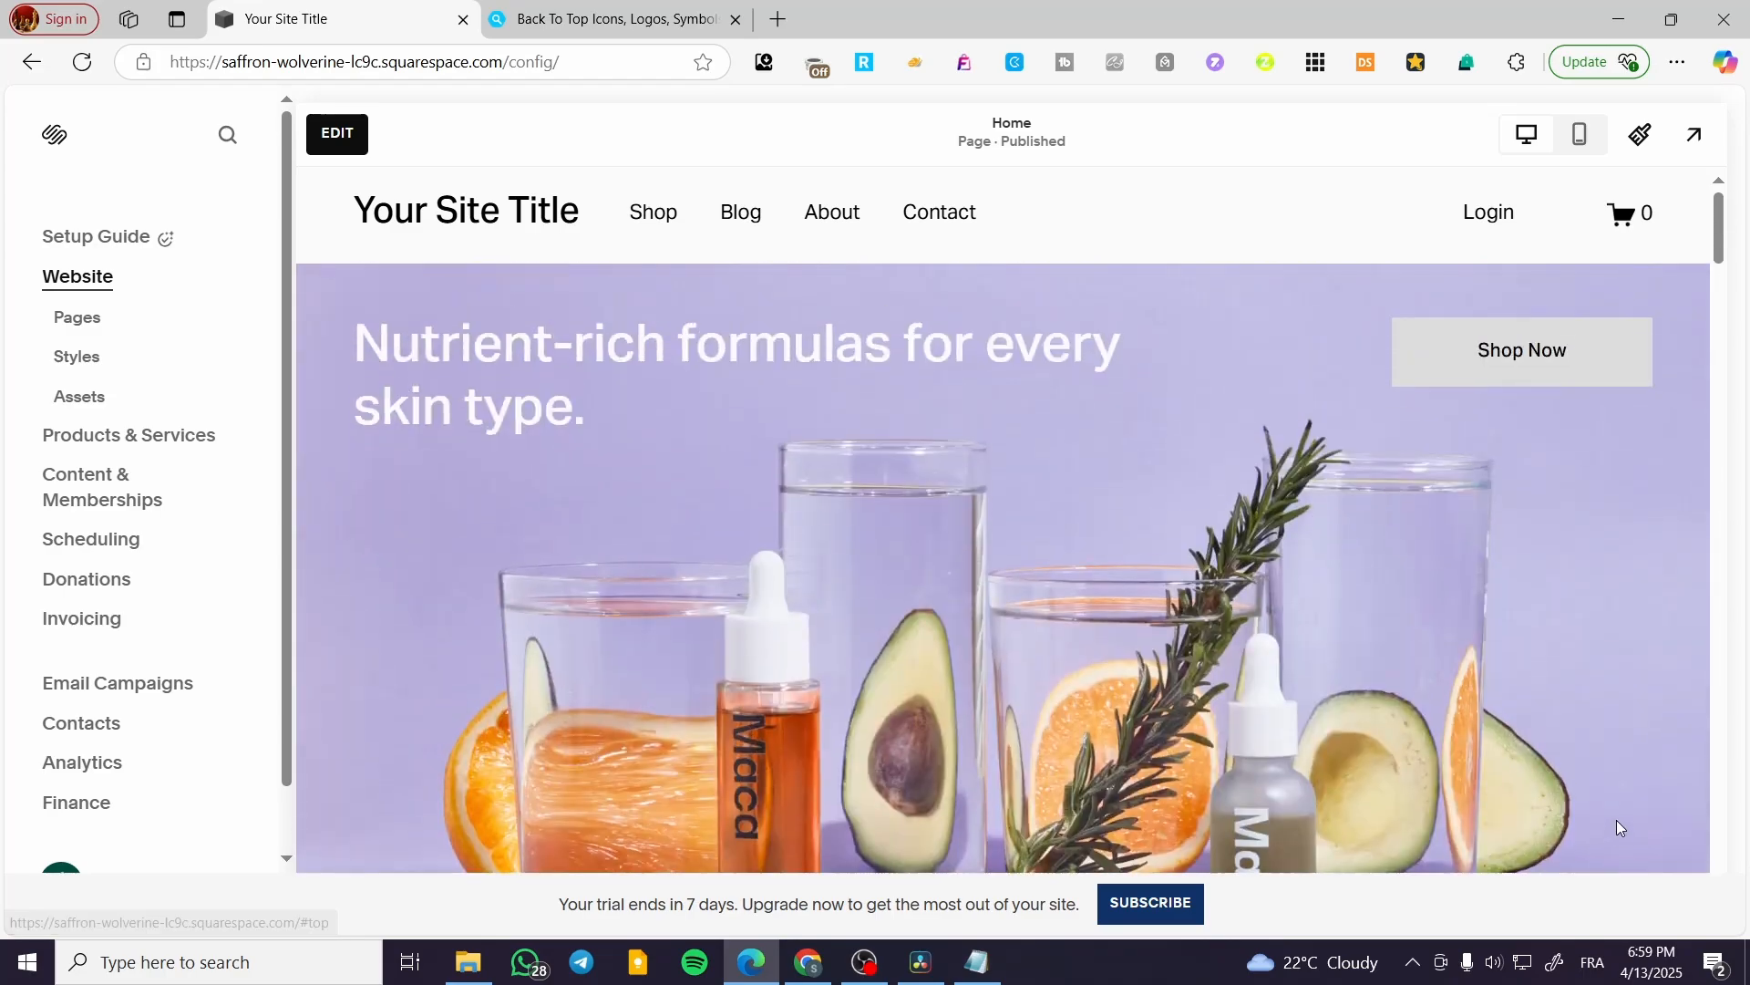
Step: Test the back-to-top arrow again from the LinkedIn feed section and leave the page editor
scroll(1609, 802, down, 10)
scroll(1606, 802, down, 5)
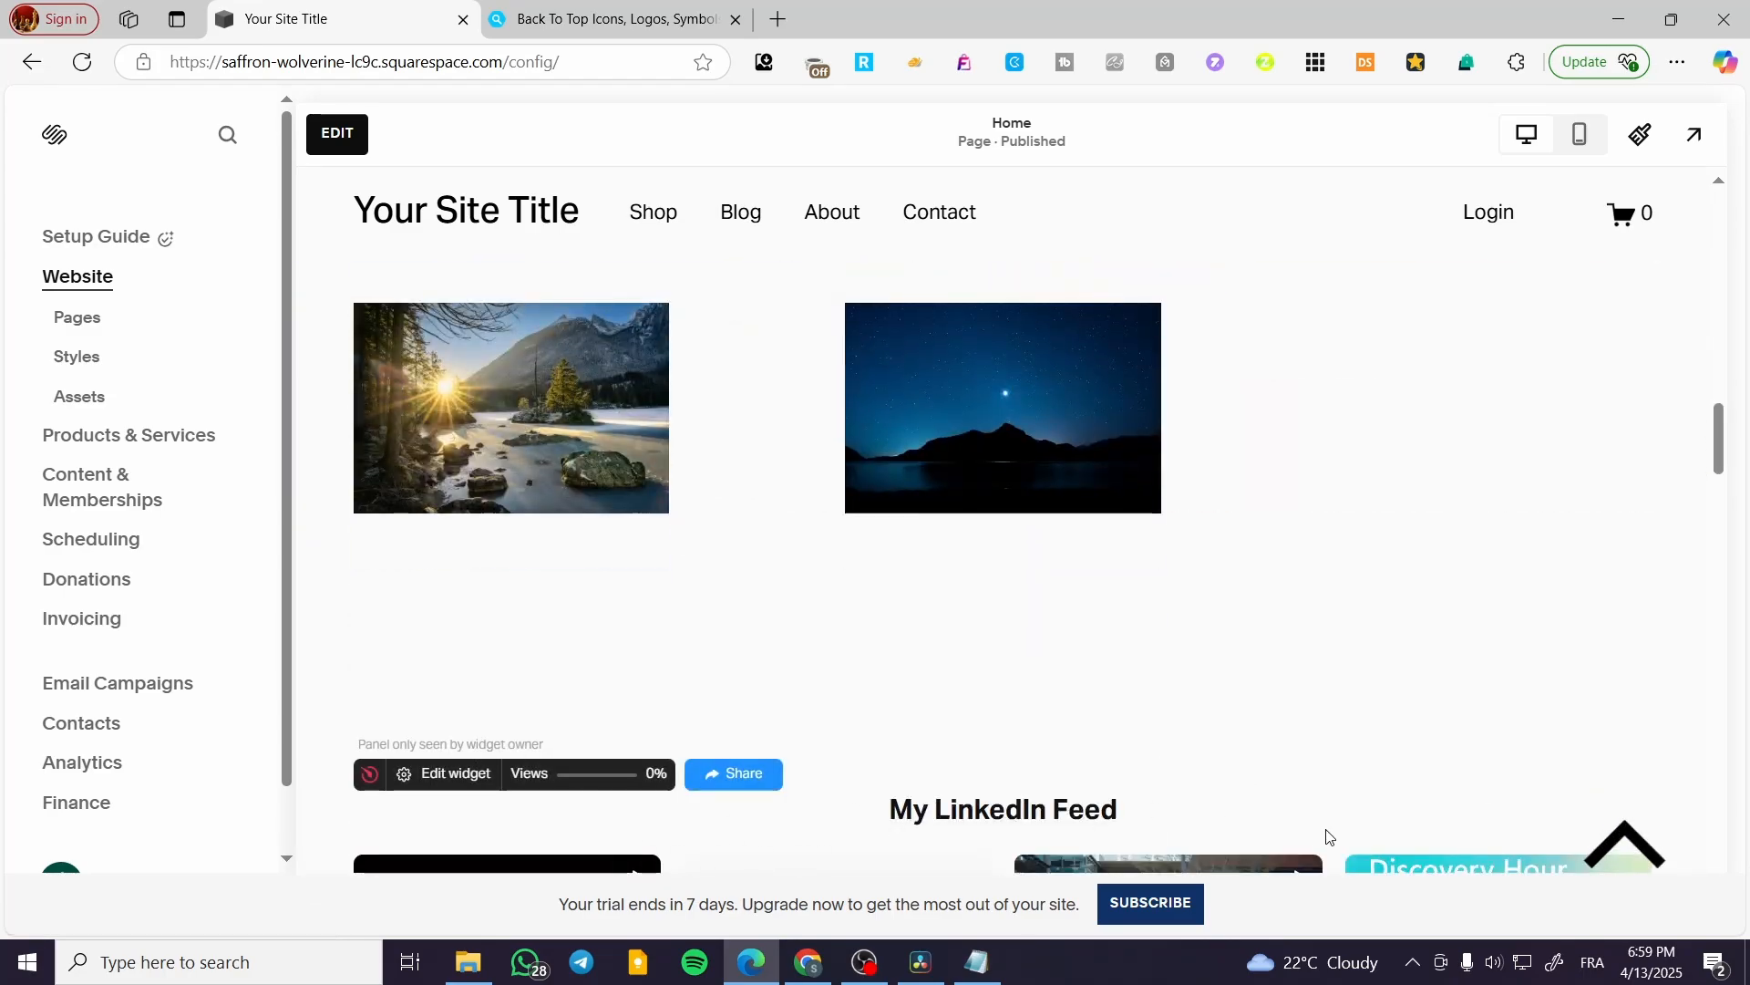
scroll(1636, 843, down, 7)
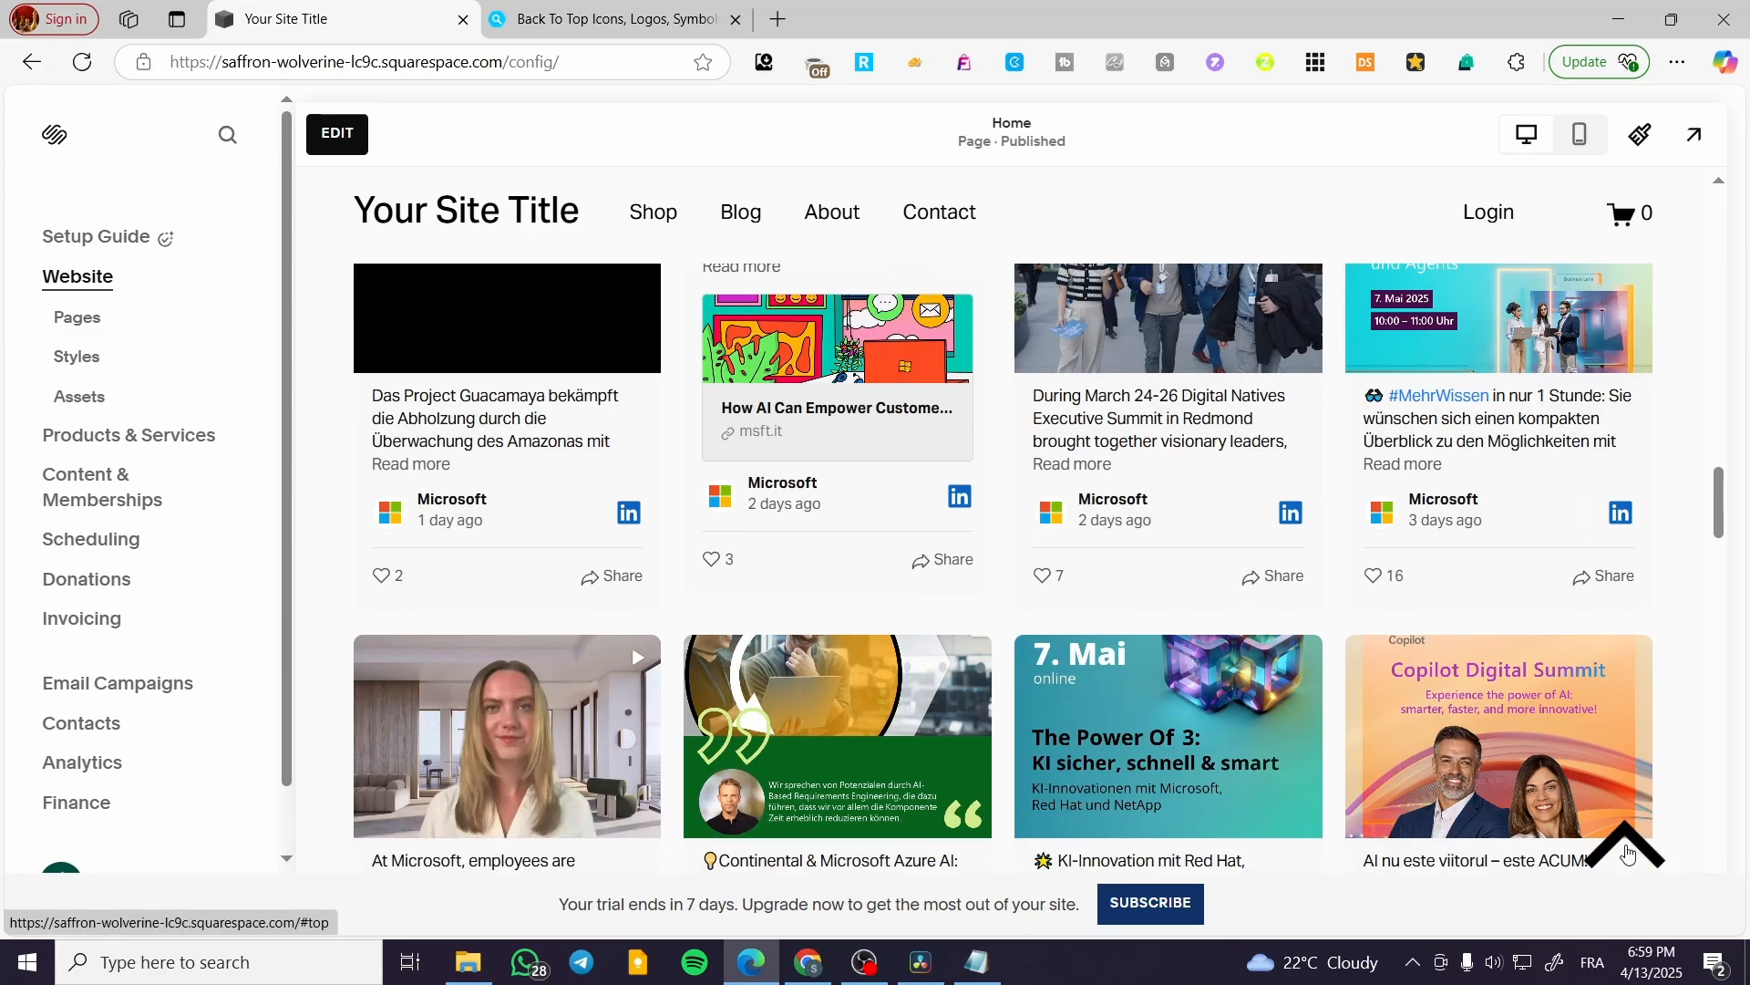
scroll(1658, 859, down, 6)
double_click(1645, 844)
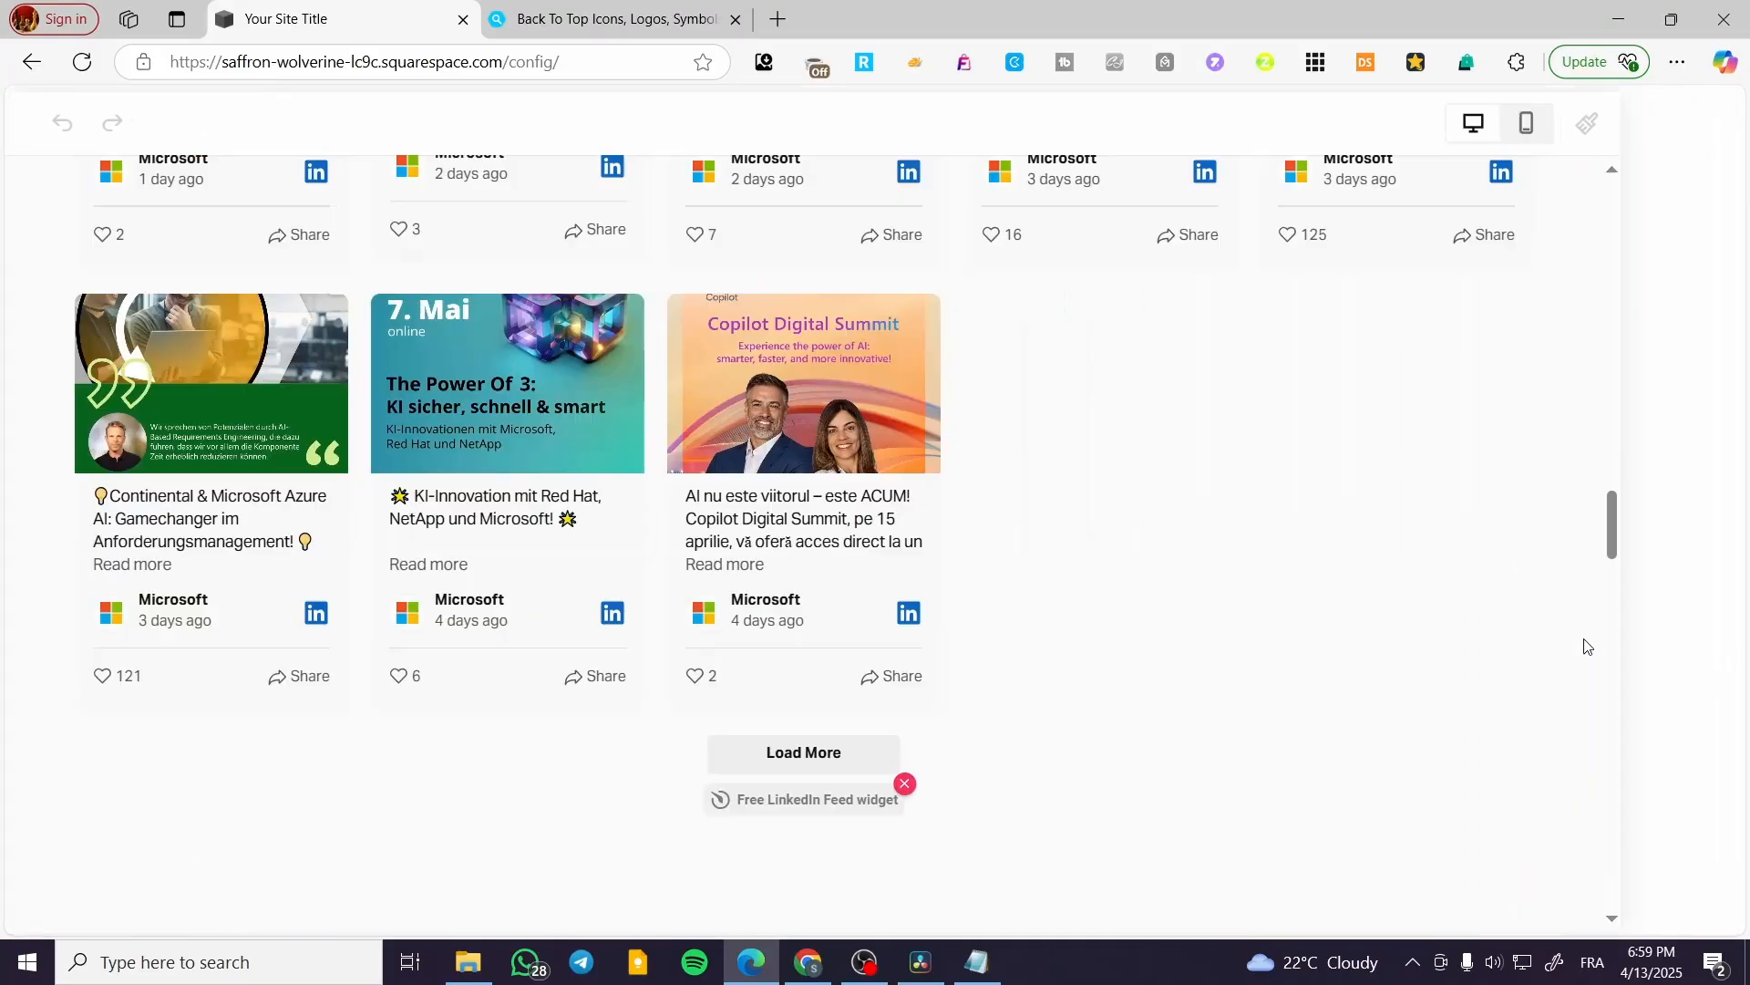
click(113, 118)
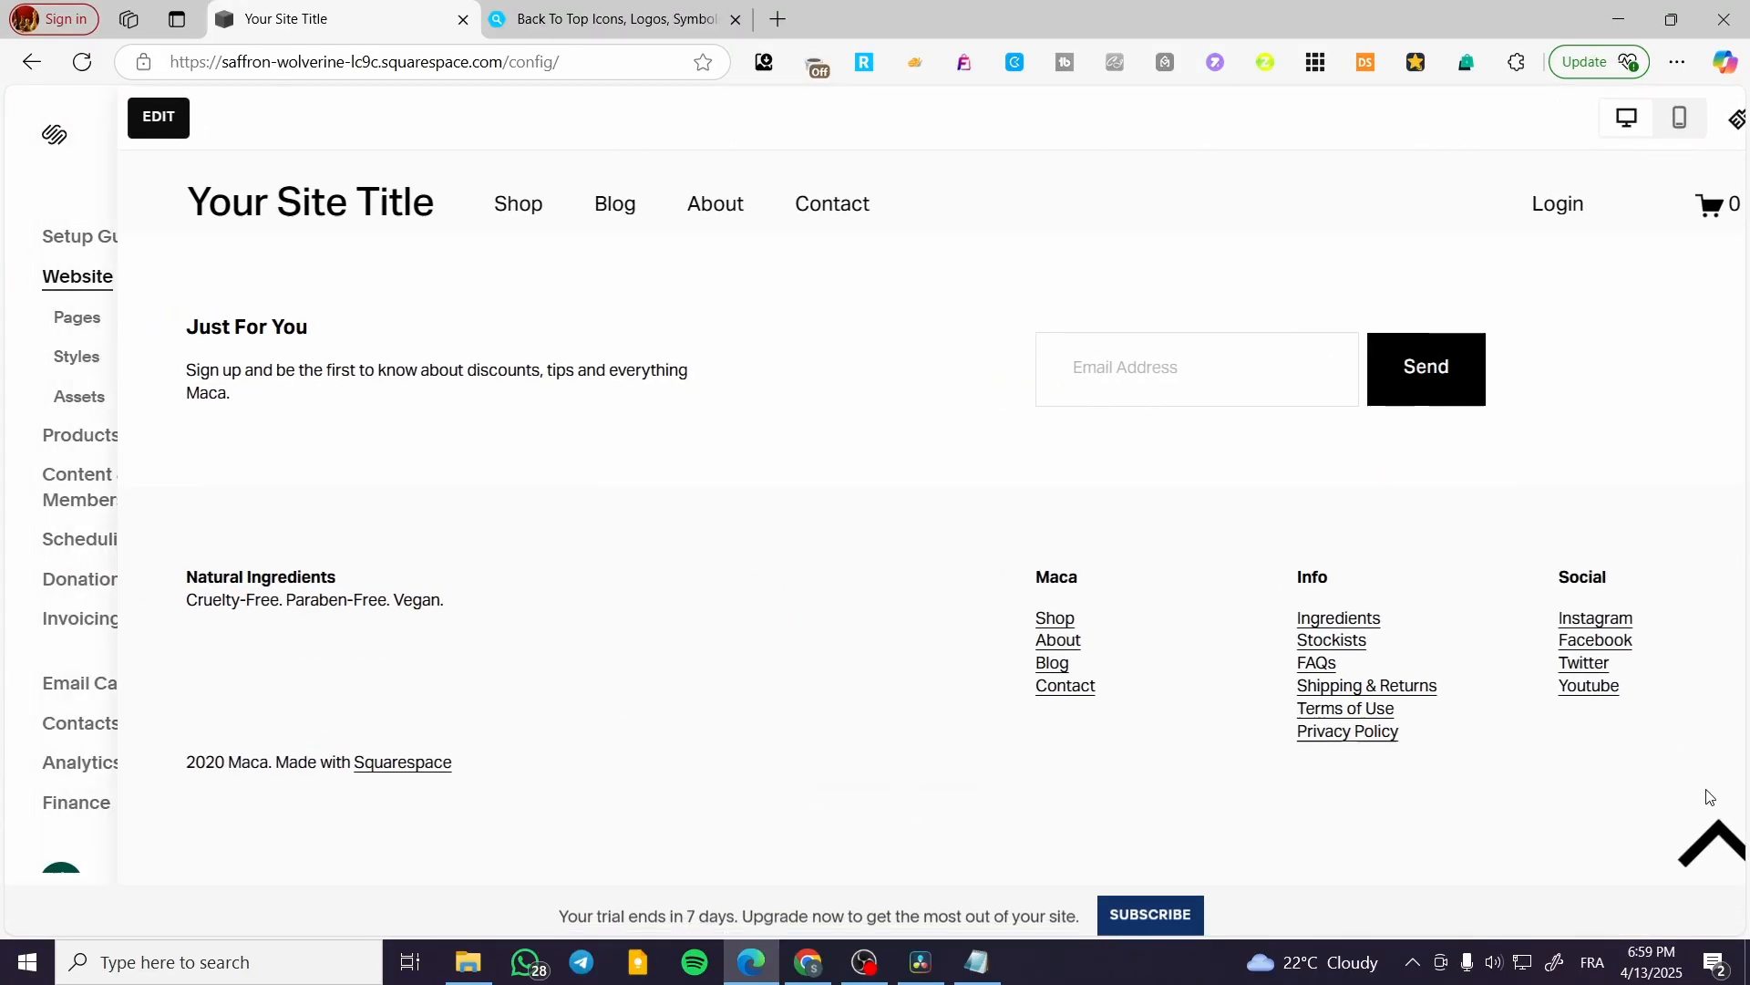
Step: Test the back-to-top arrow once more near the end of the LinkedIn feed and exit the page editor
scroll(1531, 693, down, 11)
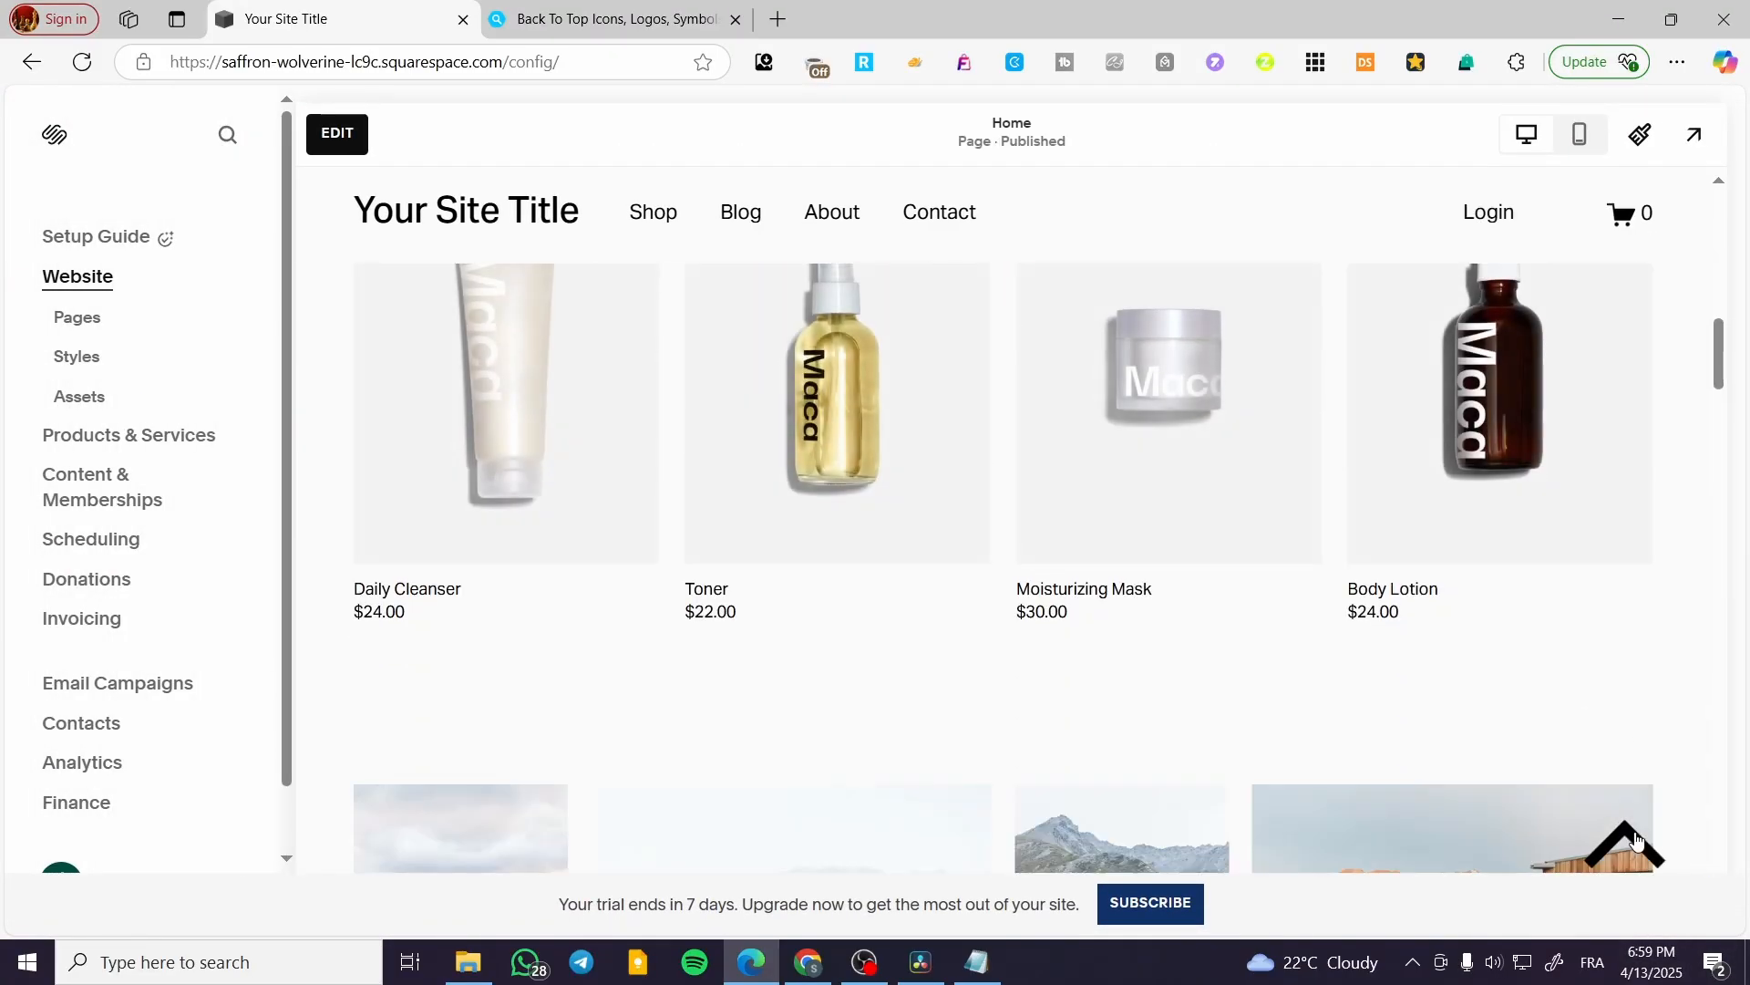
scroll(1550, 775, down, 6)
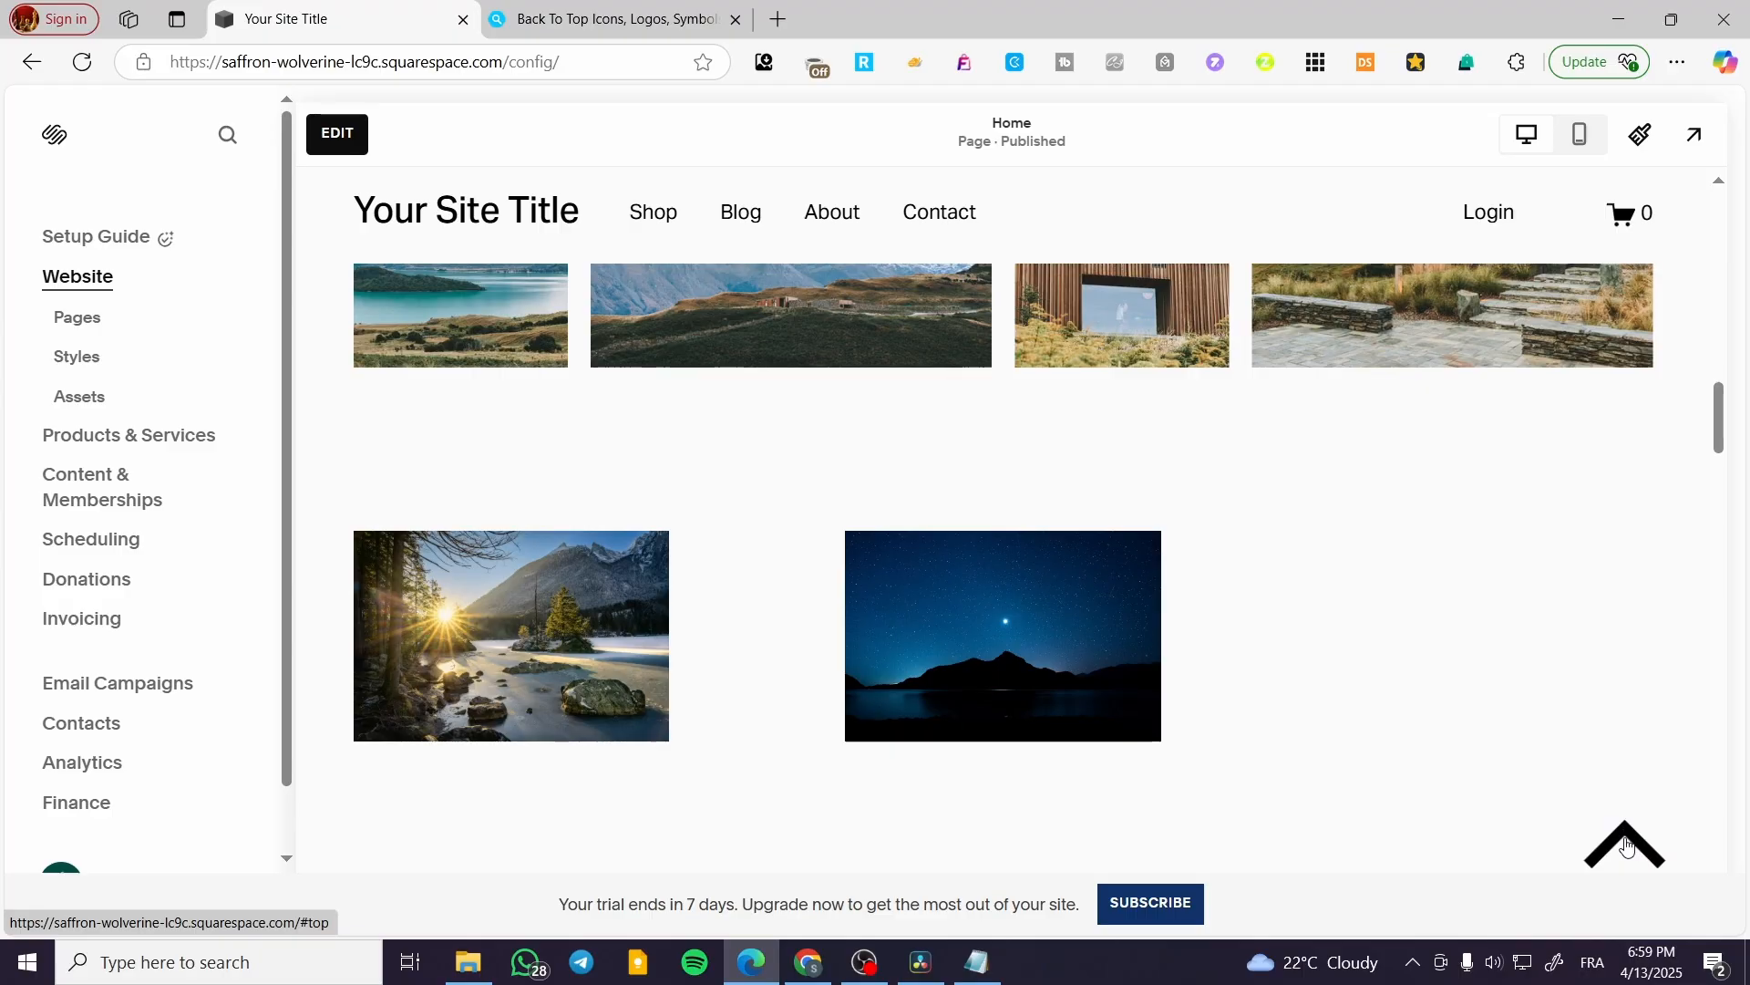
scroll(1628, 846, down, 10)
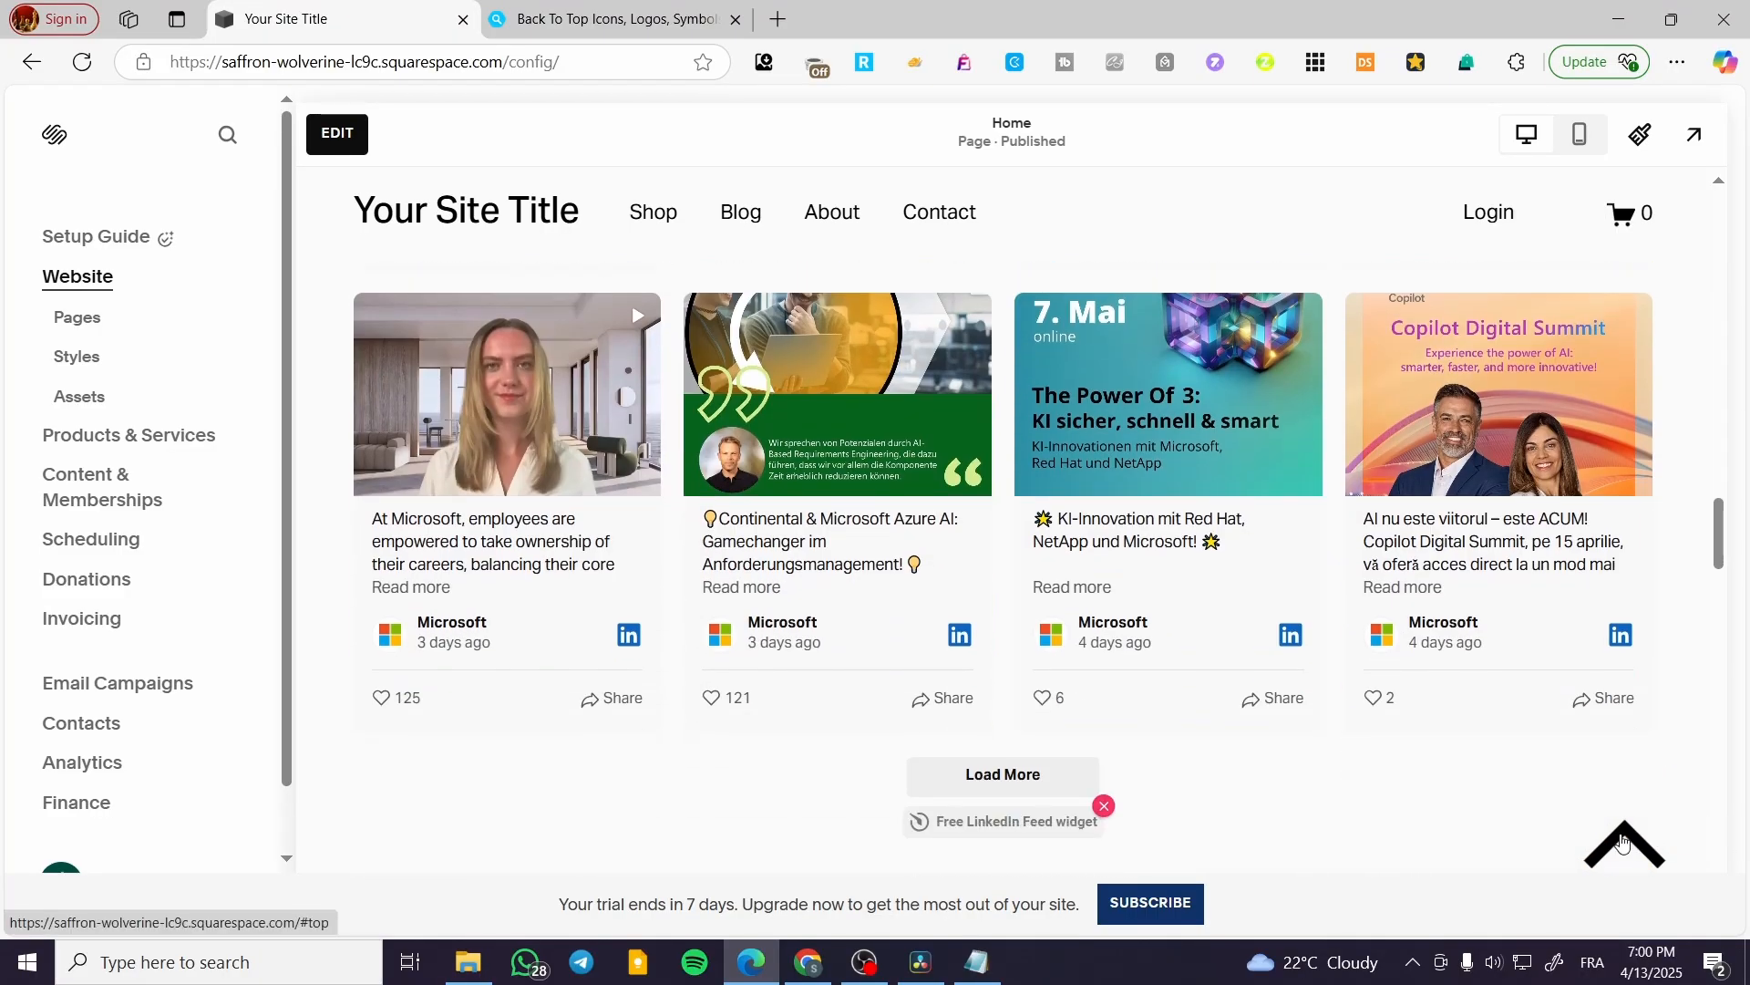
click(1622, 843)
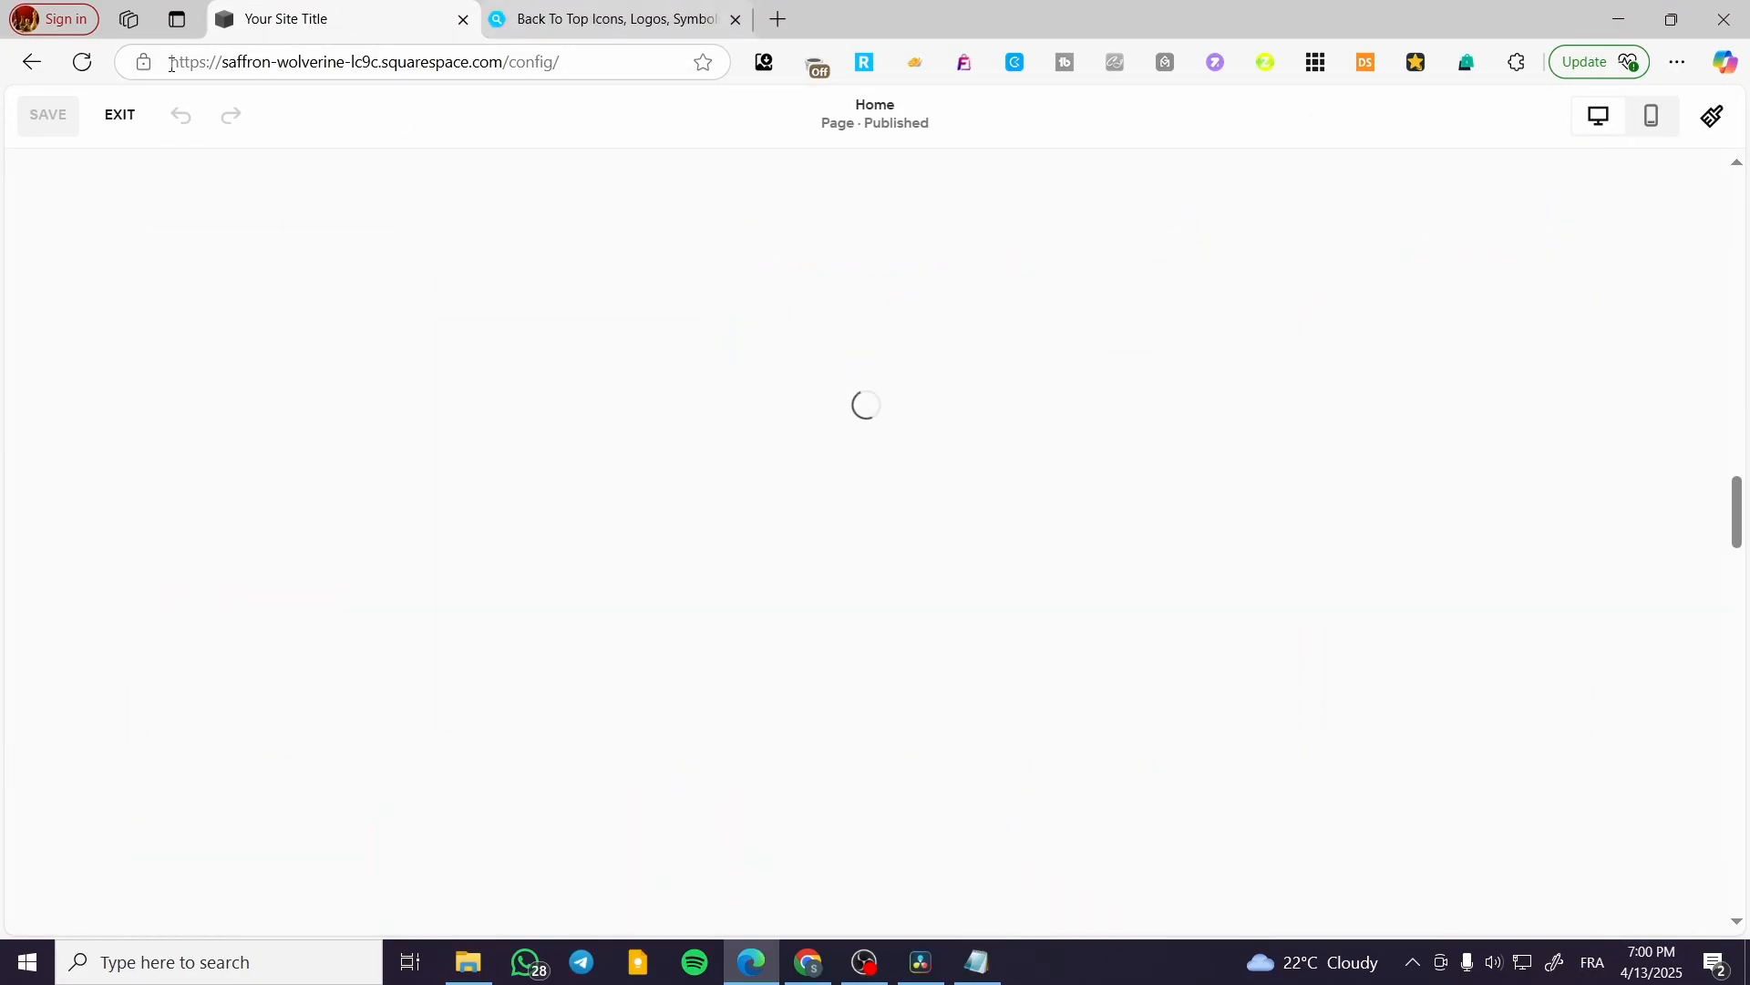
click(113, 117)
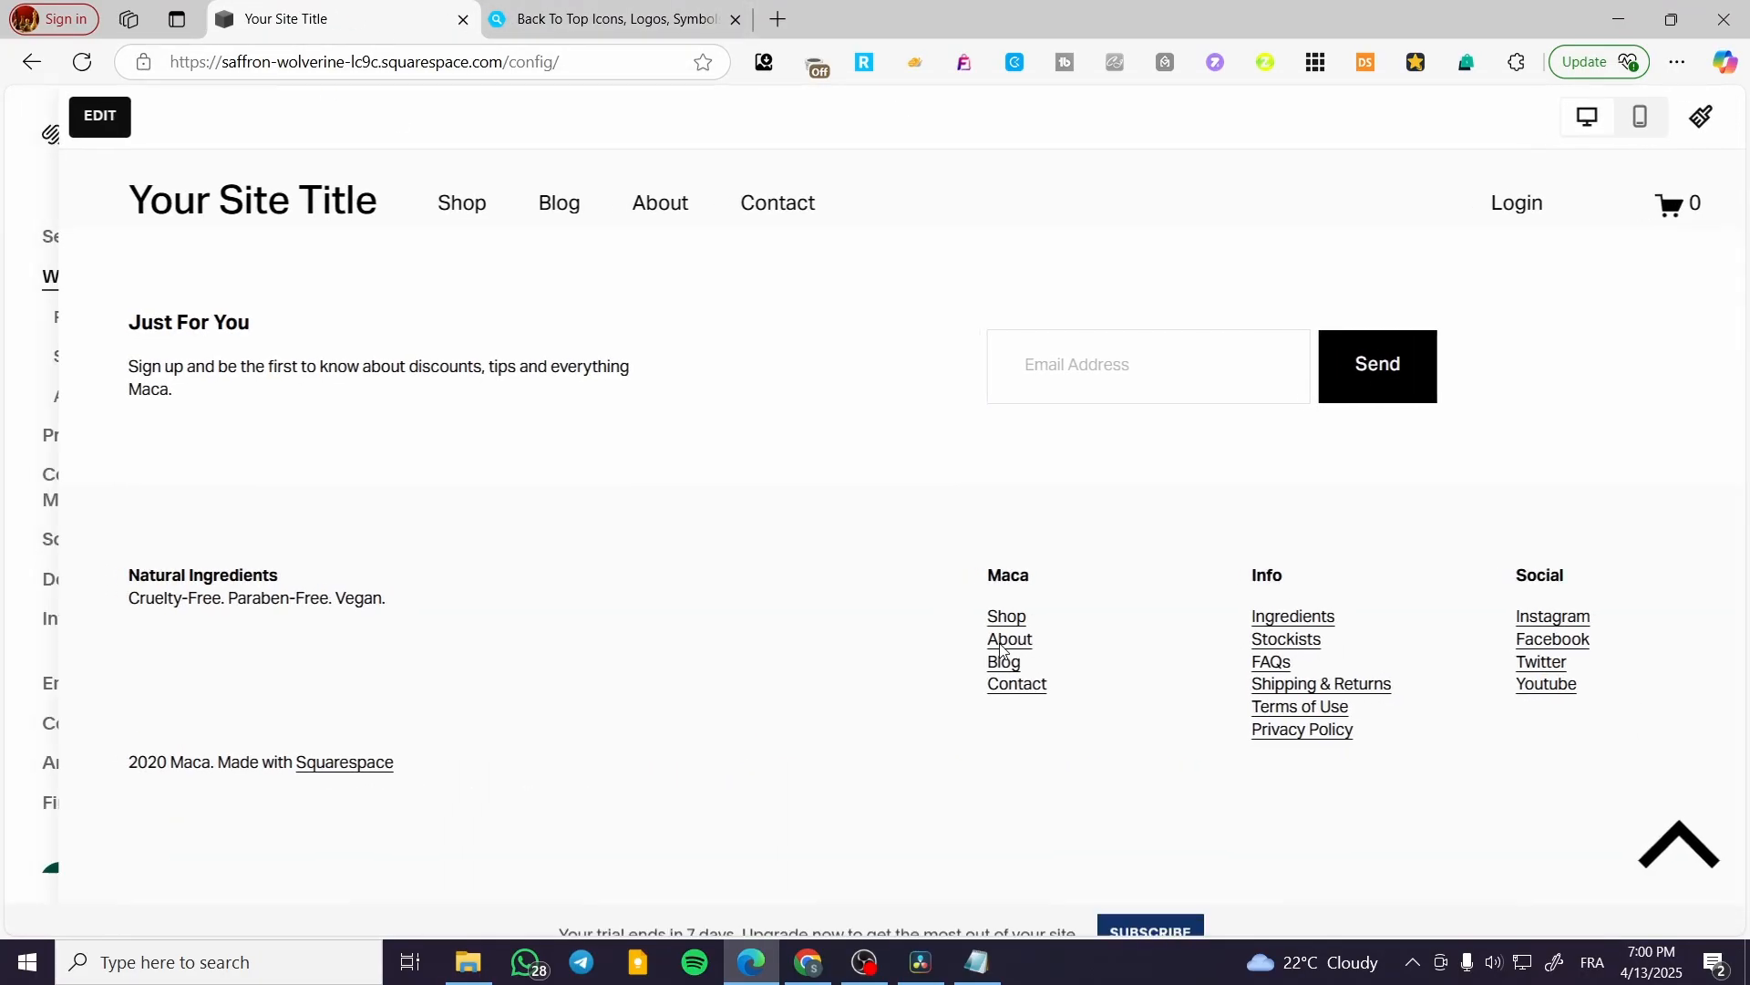